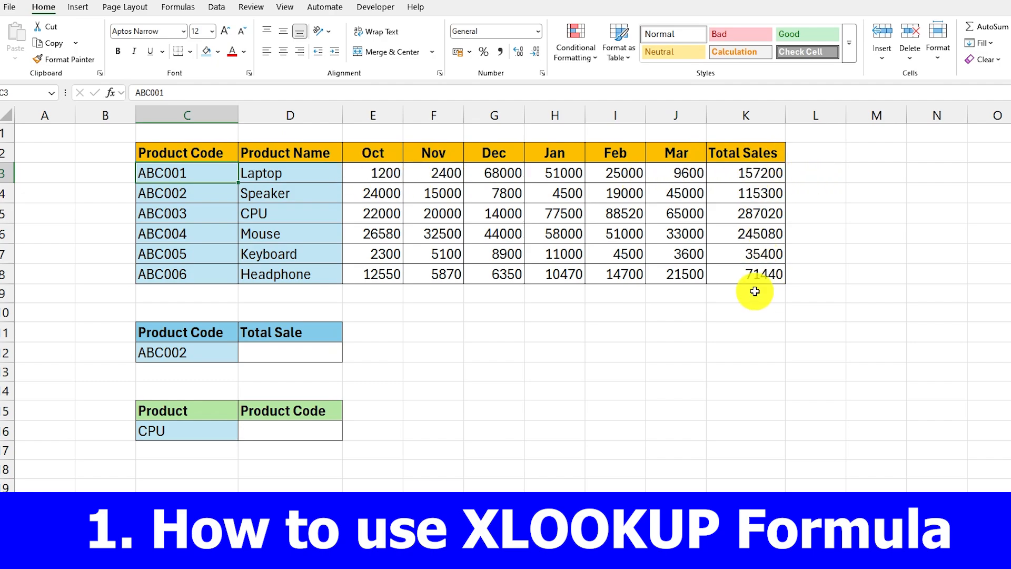
{"action": "left_click", "coordinate": [174, 355]}
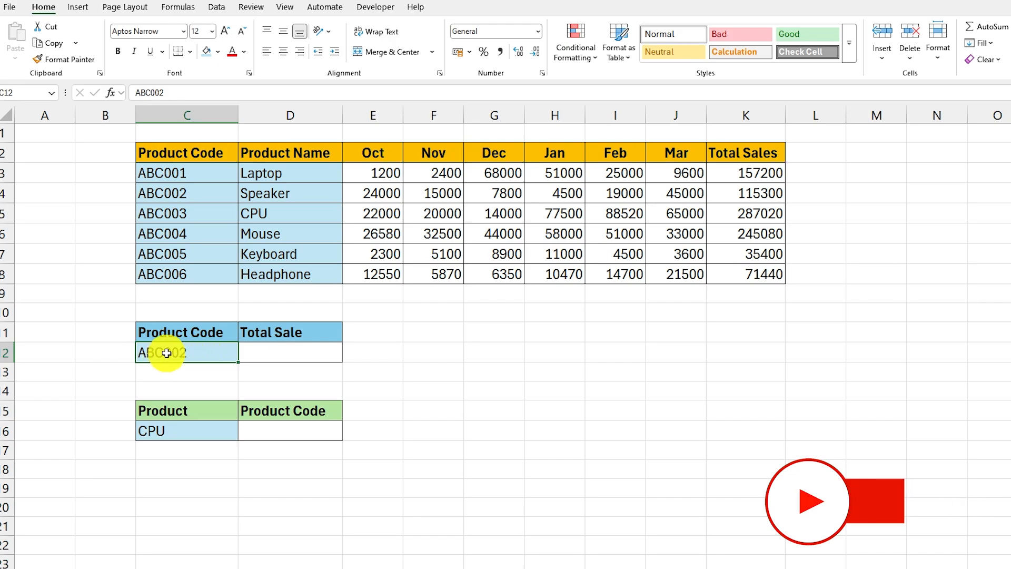
{"action": "left_click", "coordinate": [267, 352]}
{"action": "left_click", "coordinate": [769, 199]}
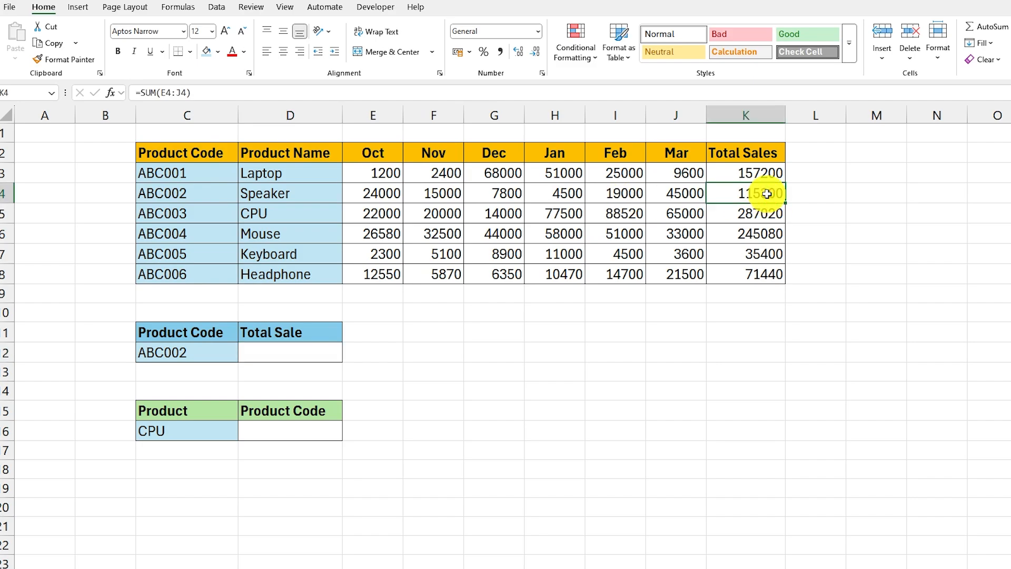
Enter =XLOOKUP(C12,C3:C8,K3:K8) in D12 to return the total sale for the product code in C12
{"action": "left_click", "coordinate": [284, 351]}
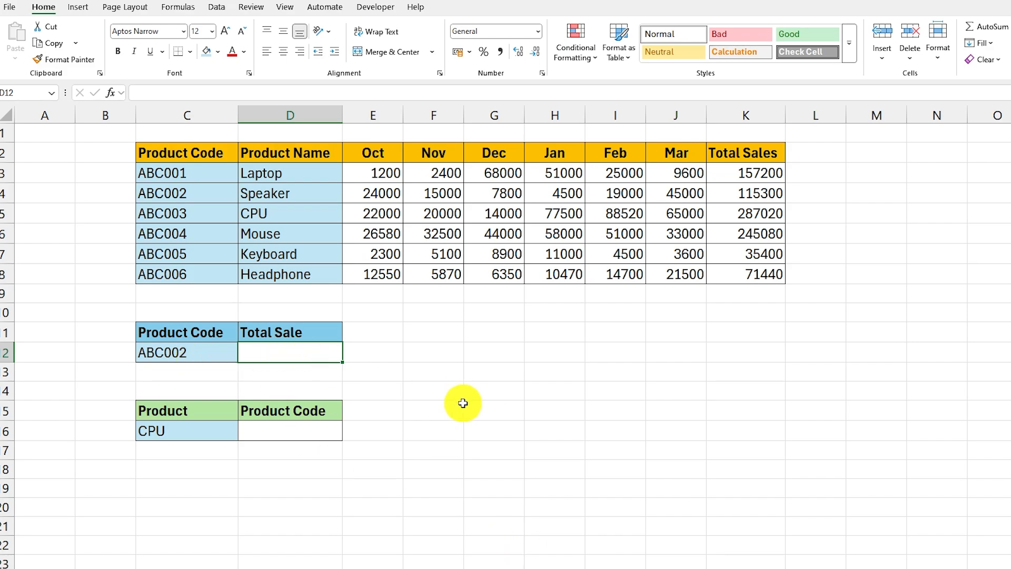
{"action": "type", "text": "=XLO"}
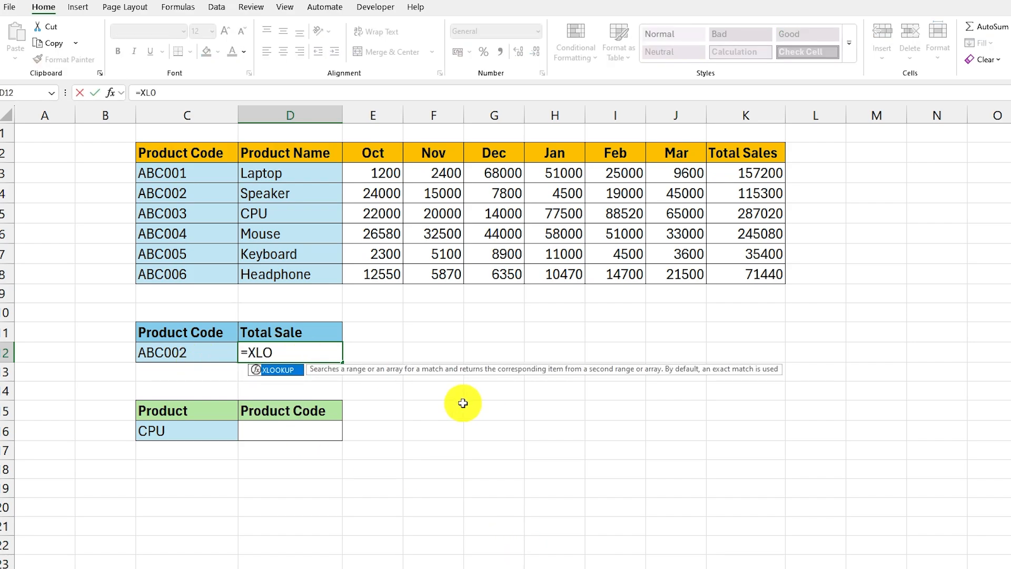
{"action": "type", "text": "OKUP("}
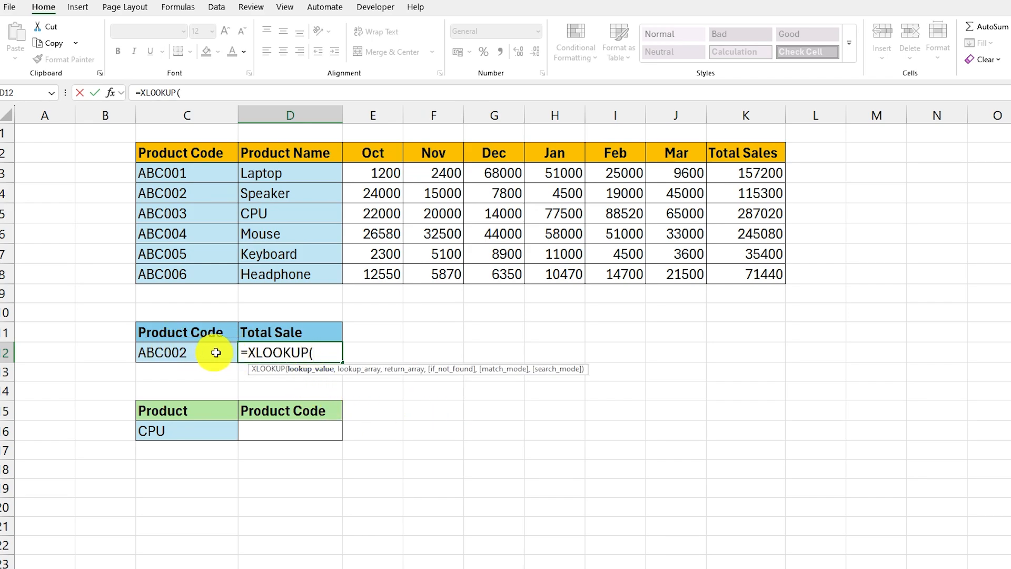
{"action": "left_click", "coordinate": [180, 350]}
{"action": "type", "text": ","}
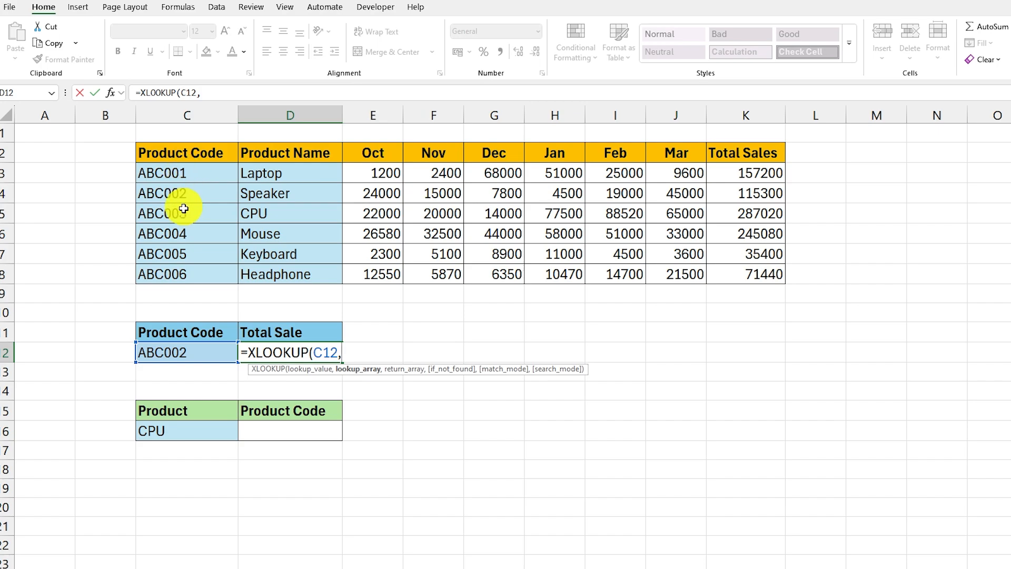
{"action": "left_click_drag", "start_coordinate": [176, 174], "coordinate": [180, 273]}
{"action": "type", "text": ","}
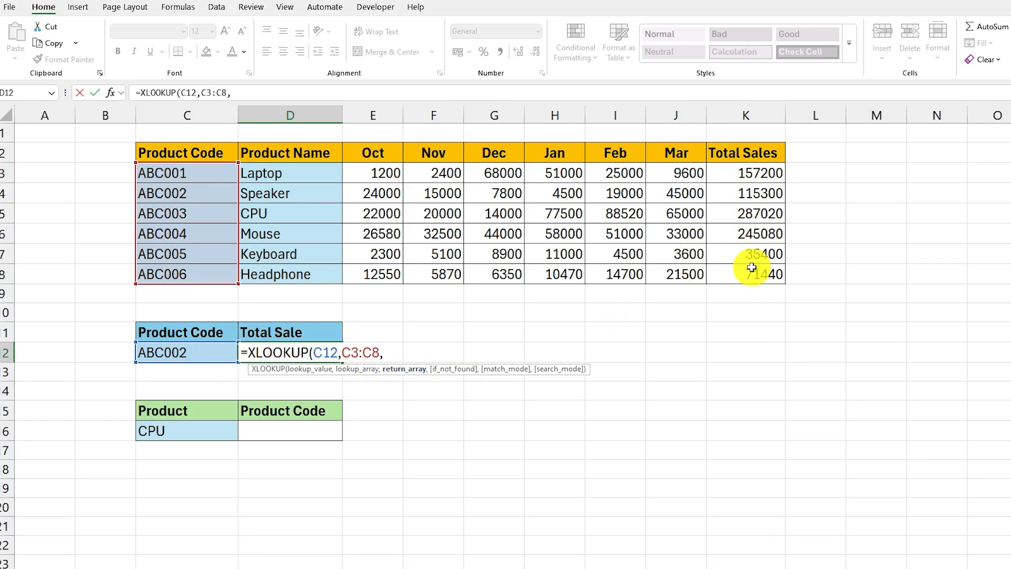
{"action": "left_click_drag", "start_coordinate": [748, 173], "coordinate": [738, 274]}
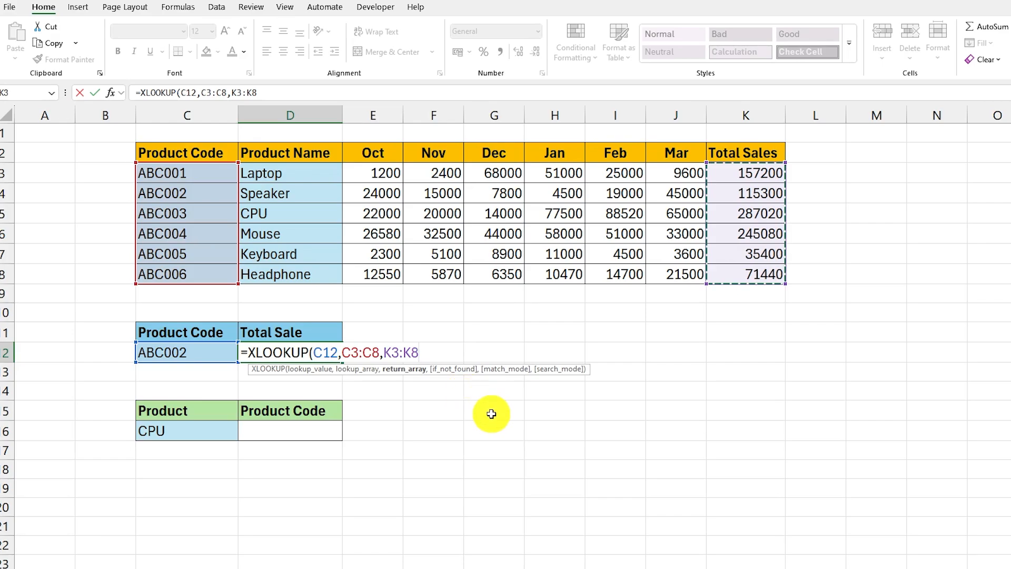
{"action": "type", "text": ")"}
{"action": "key", "text": "Return"}
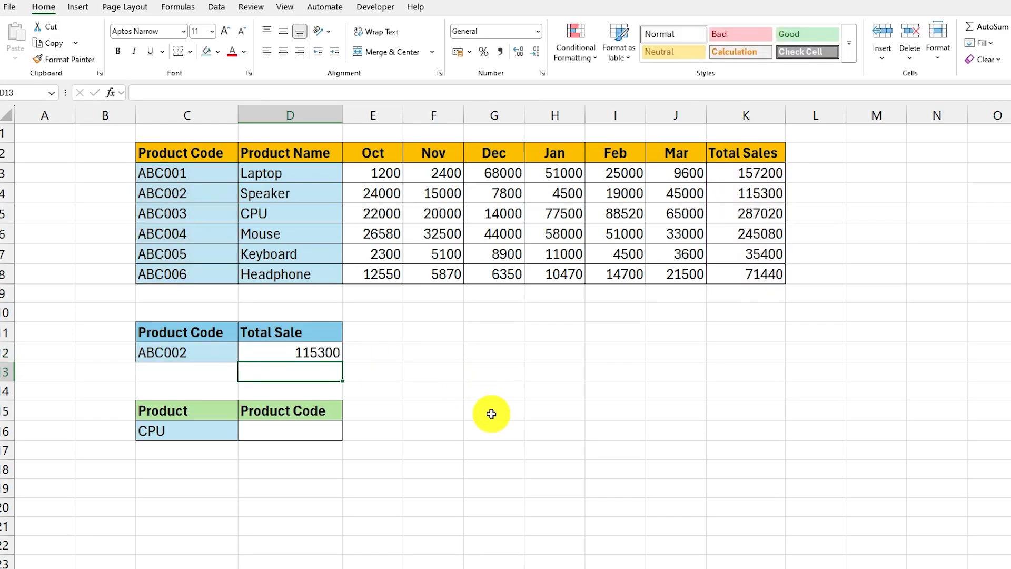
Compare the Total Sale result in D12 with the ABC002 row of the sales table
{"action": "left_click", "coordinate": [181, 353]}
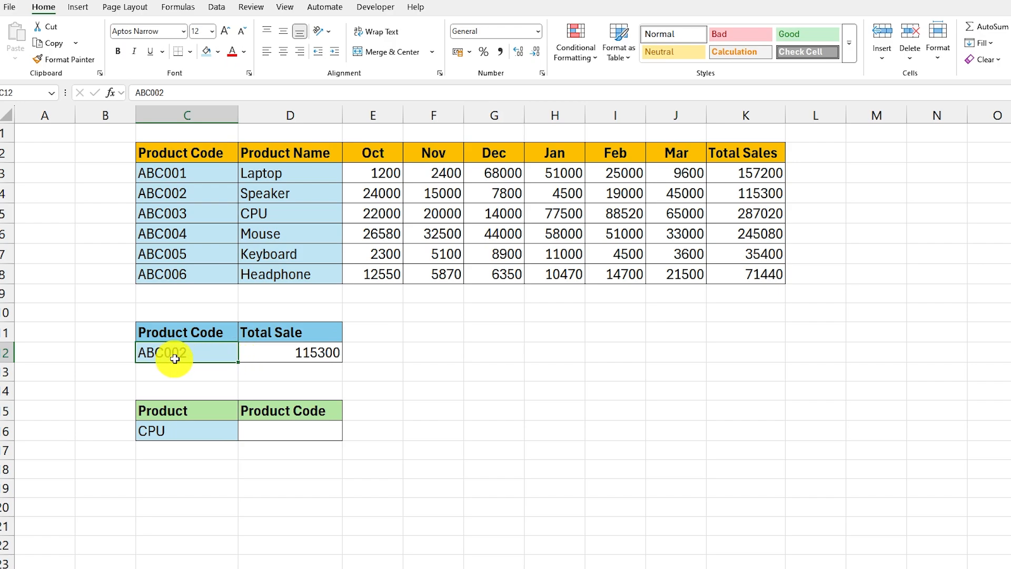
{"action": "left_click", "coordinate": [172, 198]}
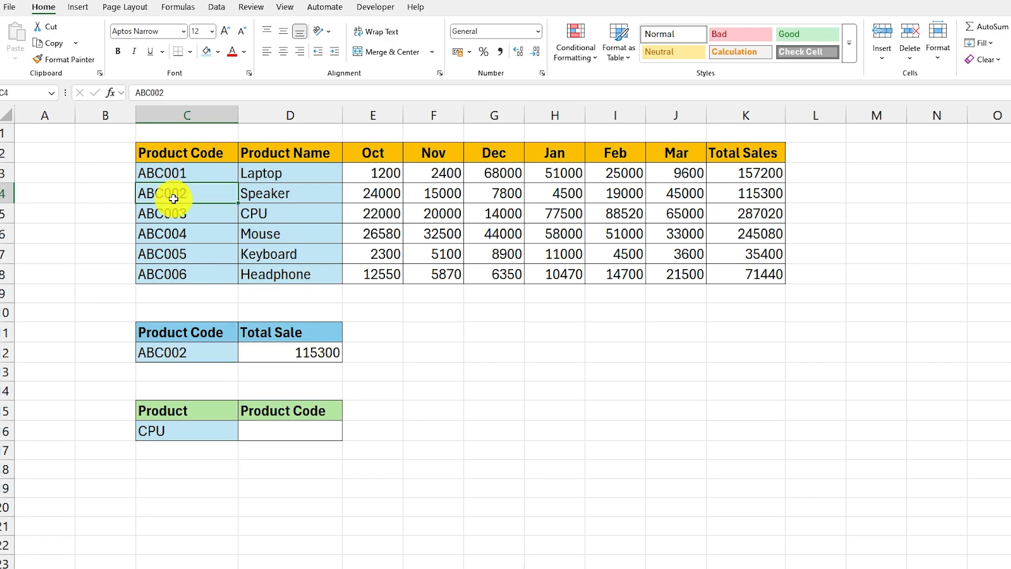
{"action": "left_click_drag", "start_coordinate": [221, 194], "coordinate": [756, 193]}
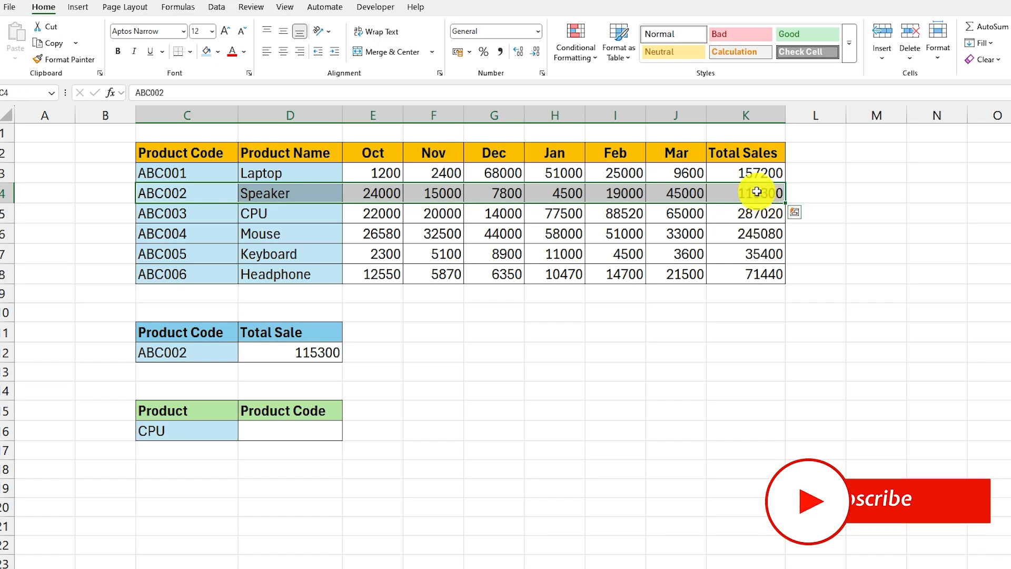
{"action": "left_click", "coordinate": [756, 192]}
{"action": "left_click", "coordinate": [294, 354]}
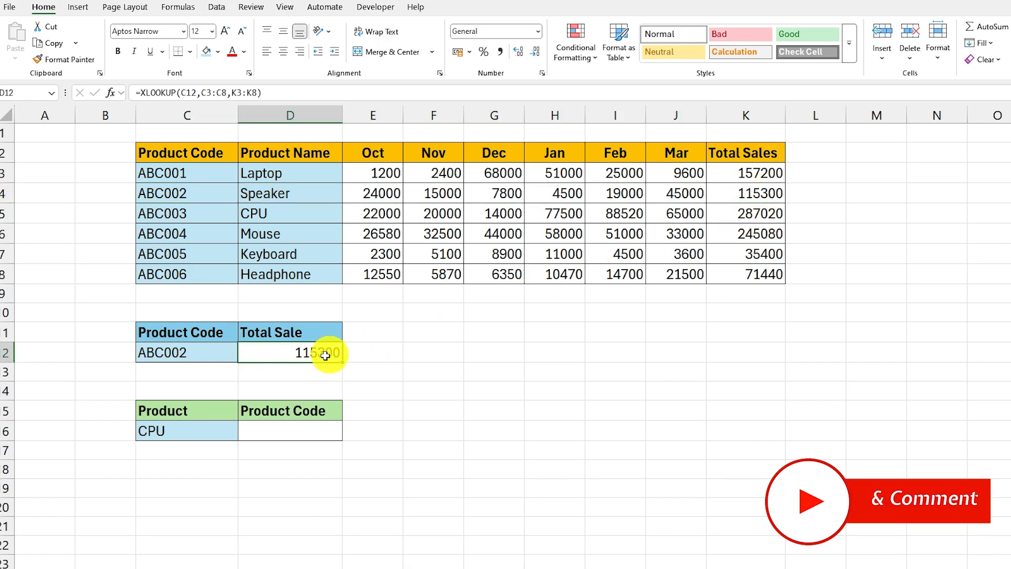
Change the lookup product code in C12 to ABC004 and check the Total Sale formula in D12
{"action": "left_click", "coordinate": [199, 355]}
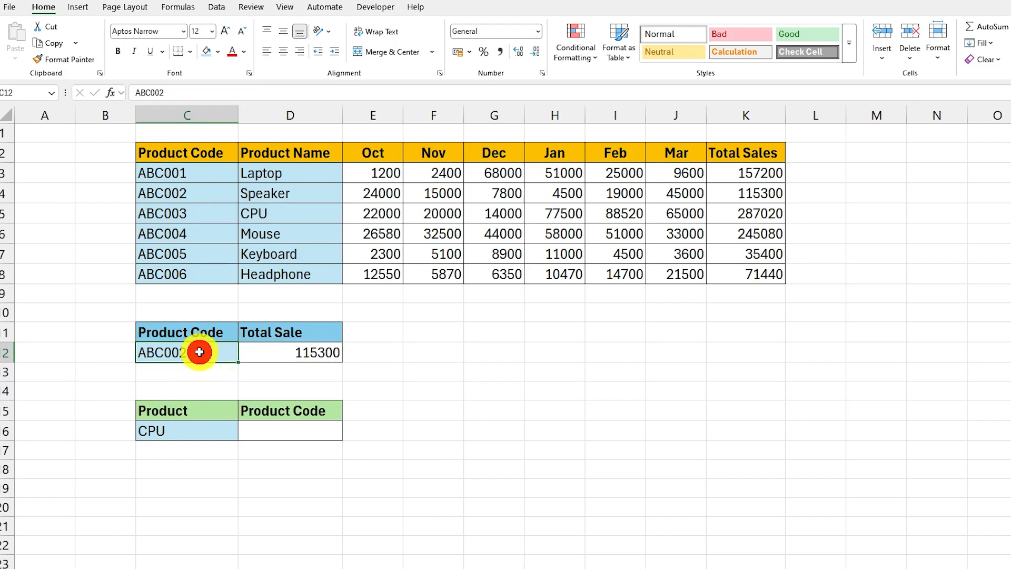
{"action": "double_click", "coordinate": [199, 351]}
{"action": "key", "text": "BackSpace"}
{"action": "type", "text": "4"}
{"action": "key", "text": "Return"}
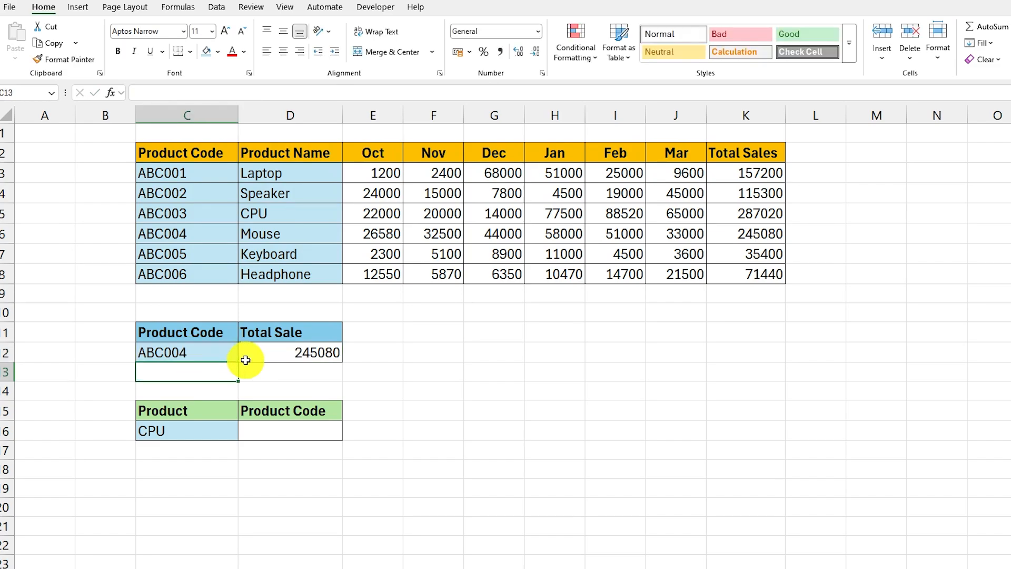
{"action": "key", "text": "Up"}
{"action": "left_click", "coordinate": [247, 352]}
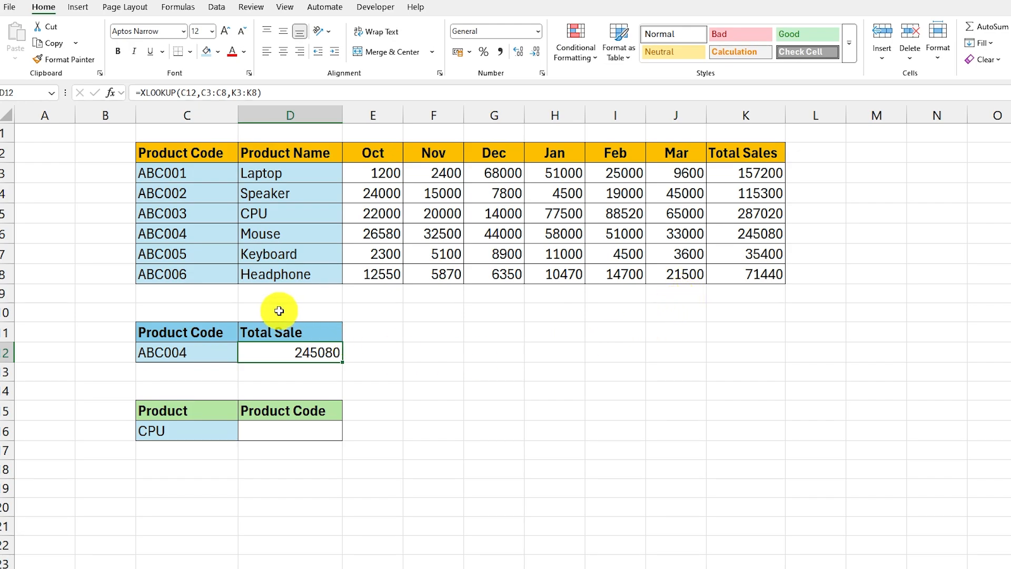
Examine the CPU lookup cells C16 and D16 against the Product Code and Product Name columns of the sales table
{"action": "left_click", "coordinate": [197, 432]}
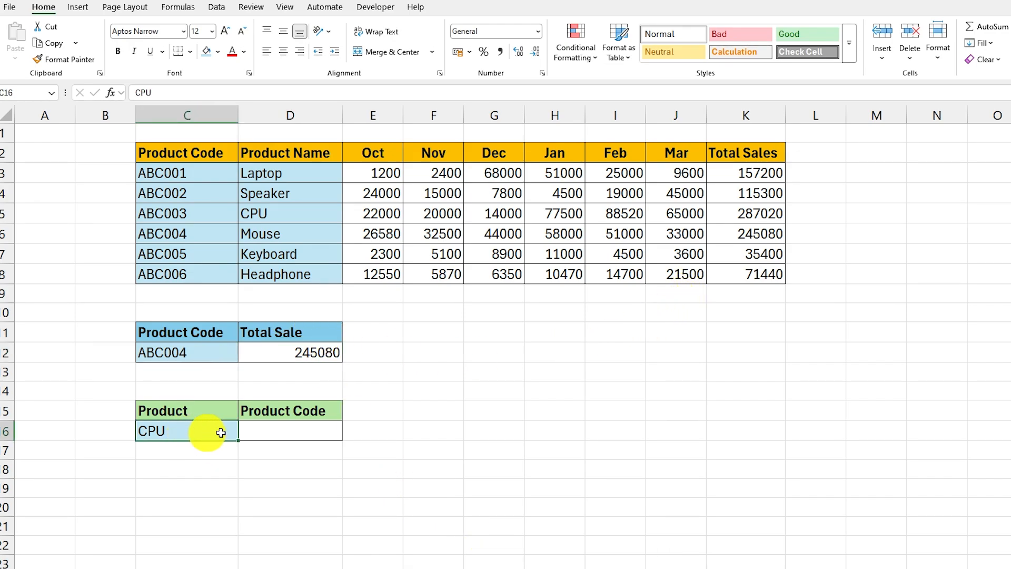
{"action": "left_click", "coordinate": [267, 436]}
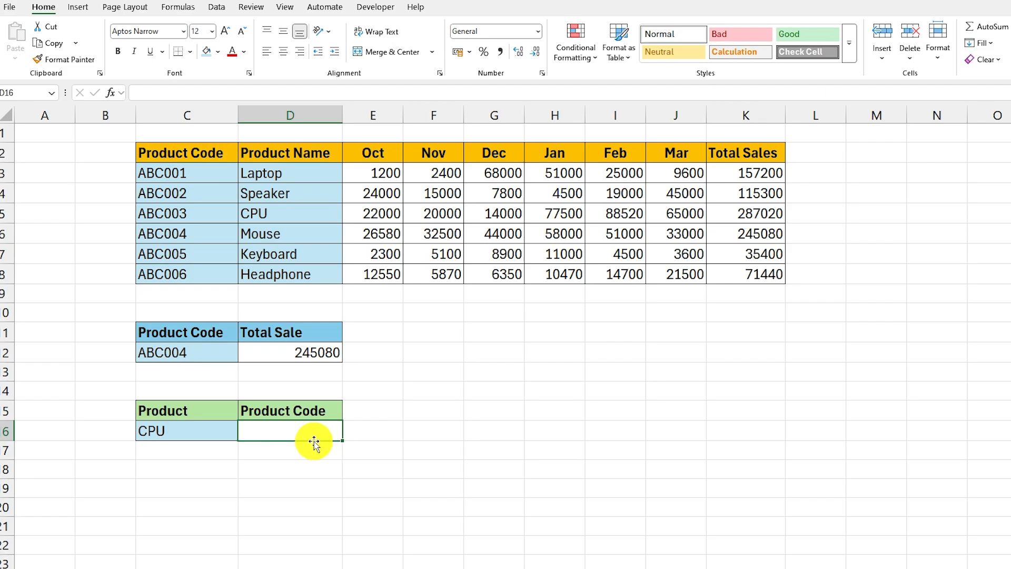
{"action": "left_click", "coordinate": [181, 433]}
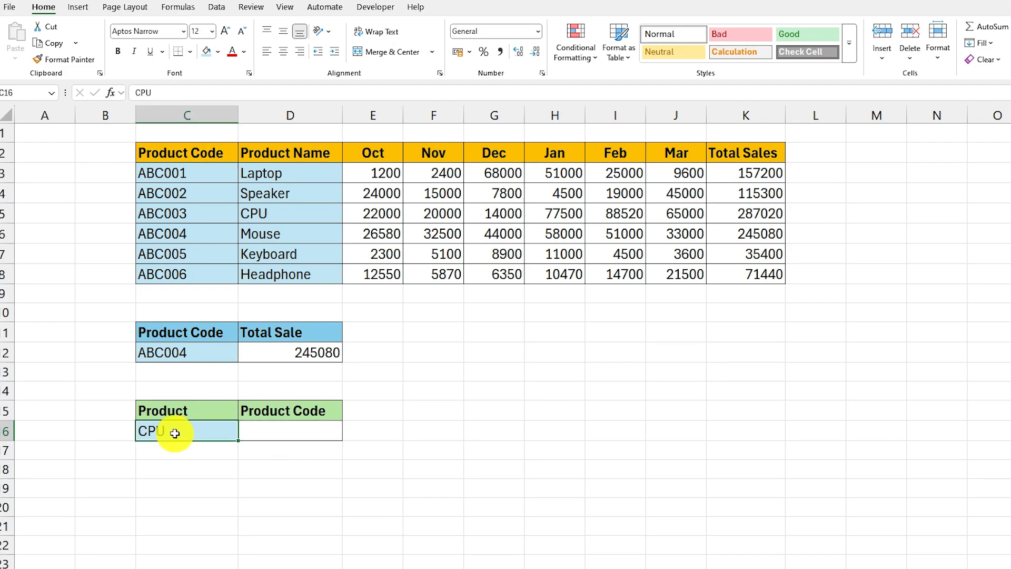
{"action": "left_click", "coordinate": [310, 434]}
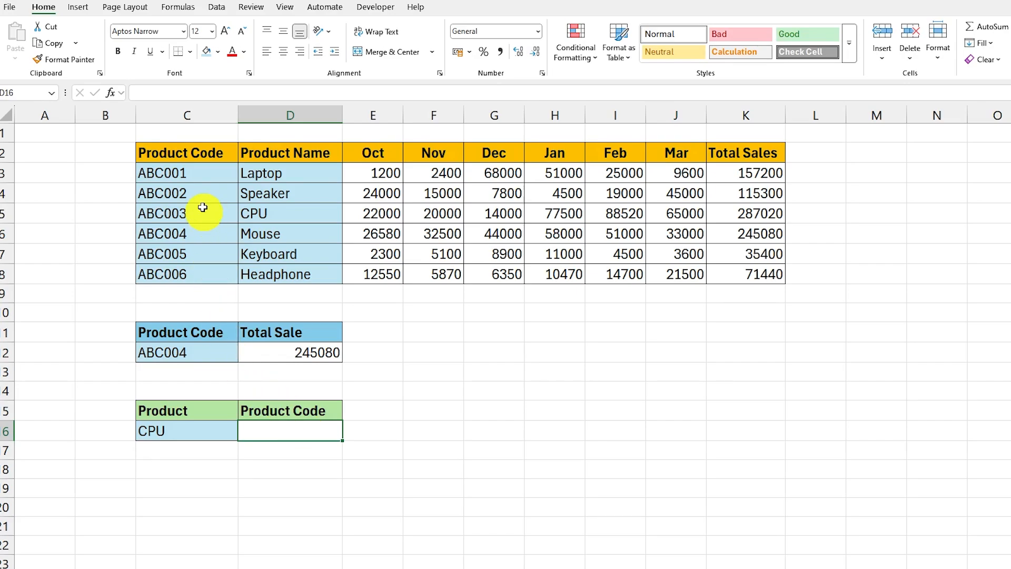
{"action": "left_click_drag", "start_coordinate": [176, 172], "coordinate": [173, 270]}
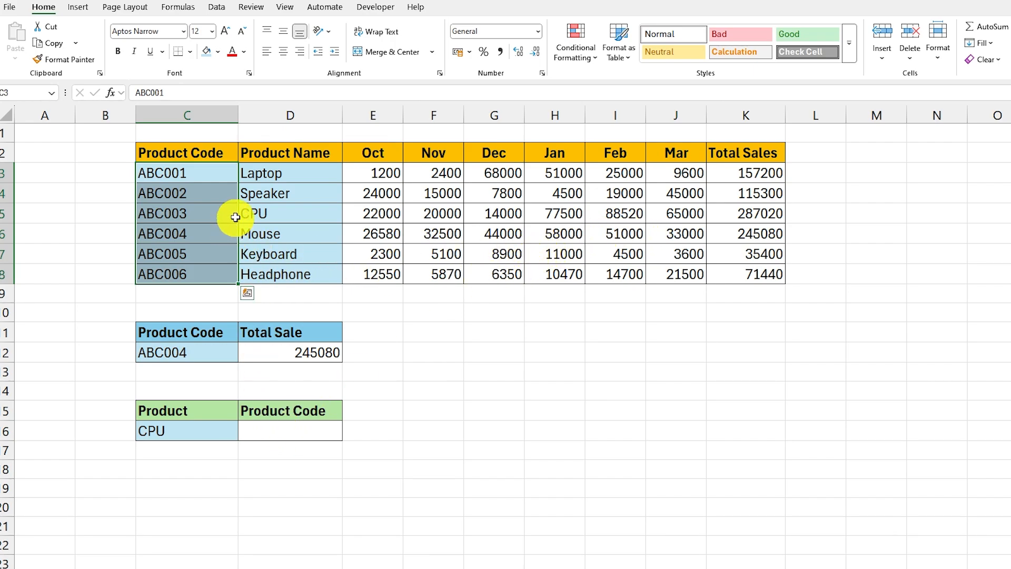
{"action": "left_click", "coordinate": [281, 435]}
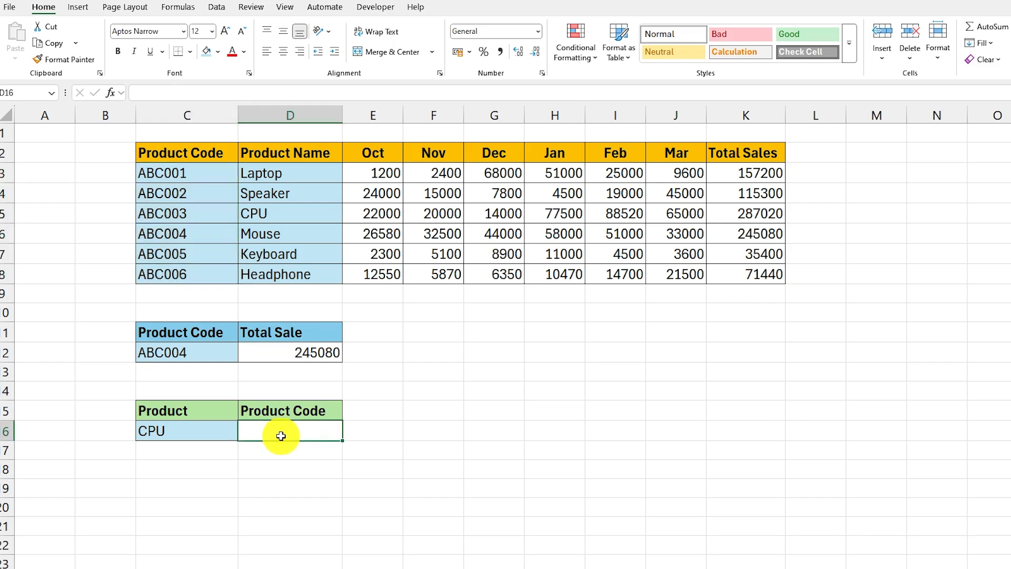
{"action": "left_click", "coordinate": [191, 436]}
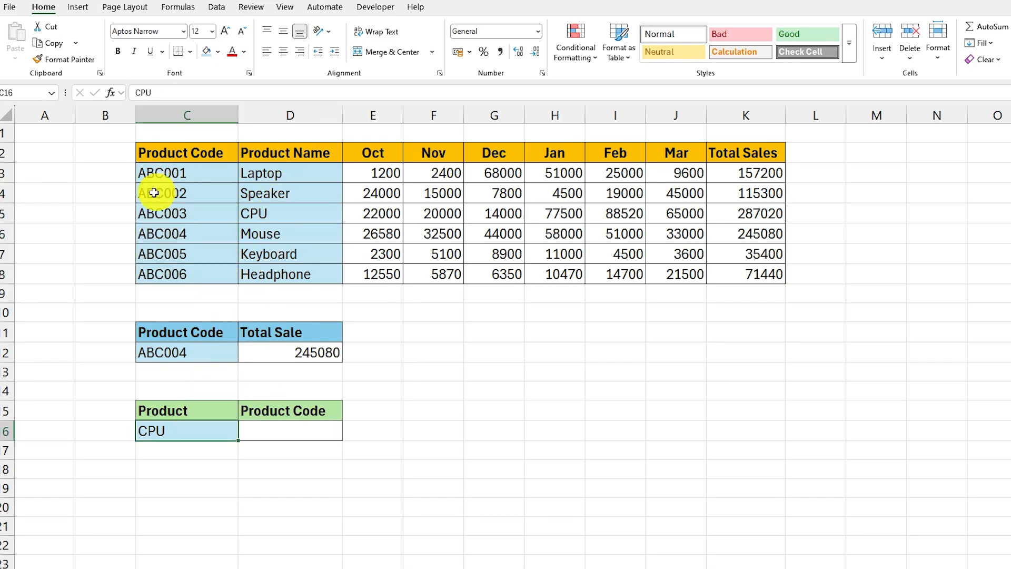
{"action": "left_click", "coordinate": [282, 432]}
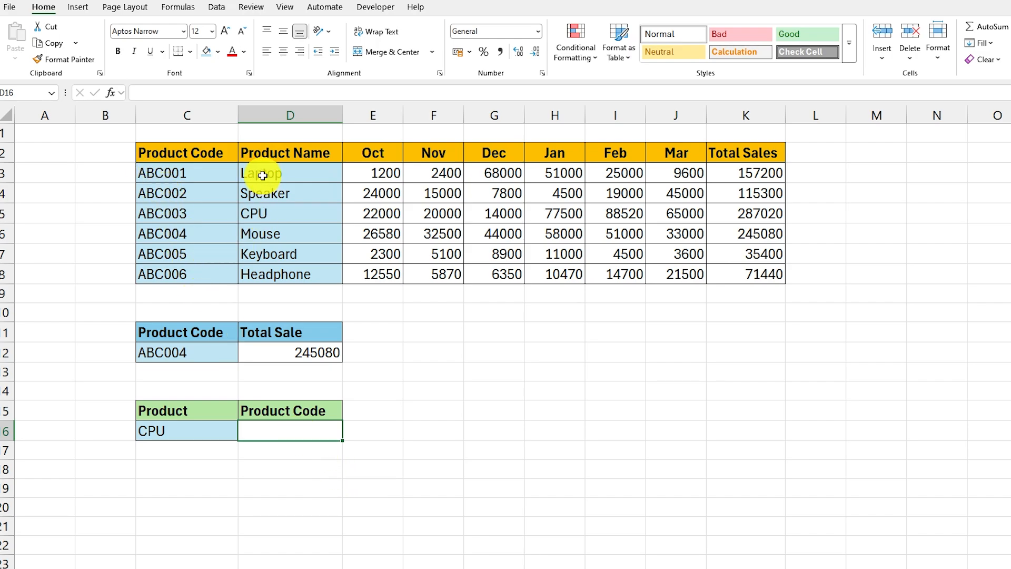
{"action": "left_click_drag", "start_coordinate": [262, 170], "coordinate": [264, 269]}
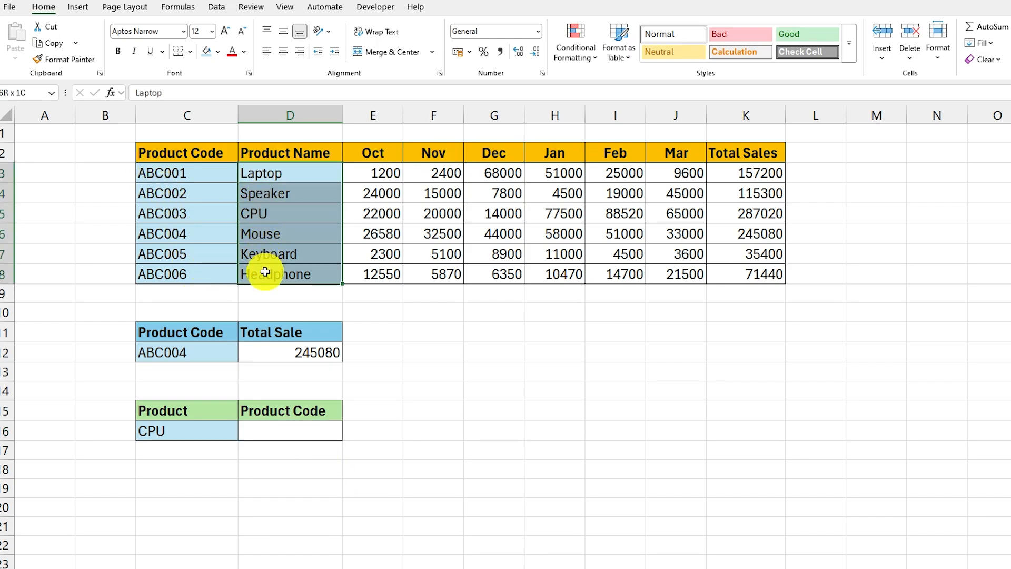
{"action": "left_click", "coordinate": [261, 173]}
{"action": "left_click_drag", "start_coordinate": [160, 172], "coordinate": [161, 274]}
Enter =XLOOKUP(C16,D3:D8,C3:C8) in D16 to return the CPU's product code, and check it against the Product Name column
{"action": "left_click", "coordinate": [265, 432]}
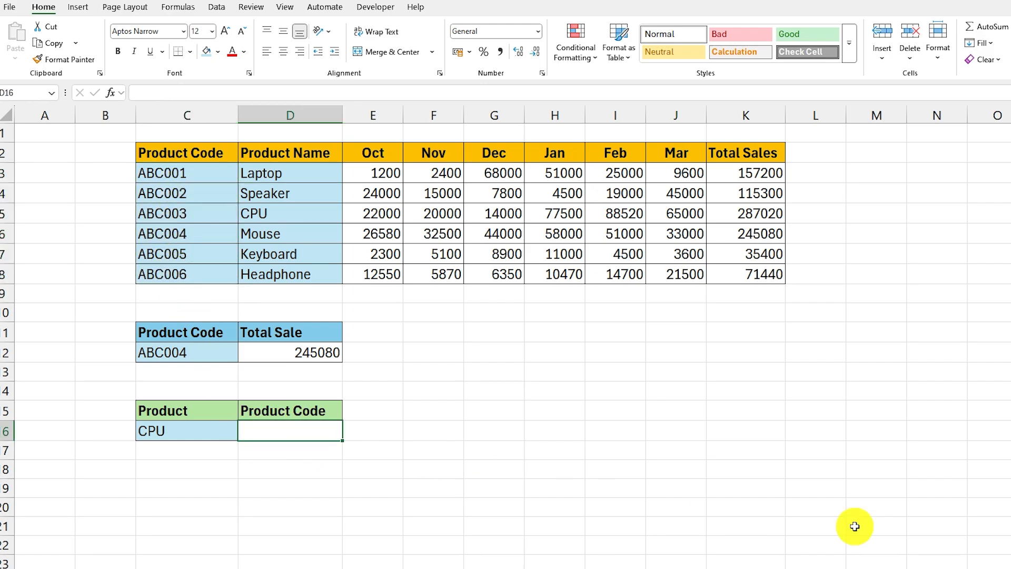
{"action": "type", "text": "=XL"}
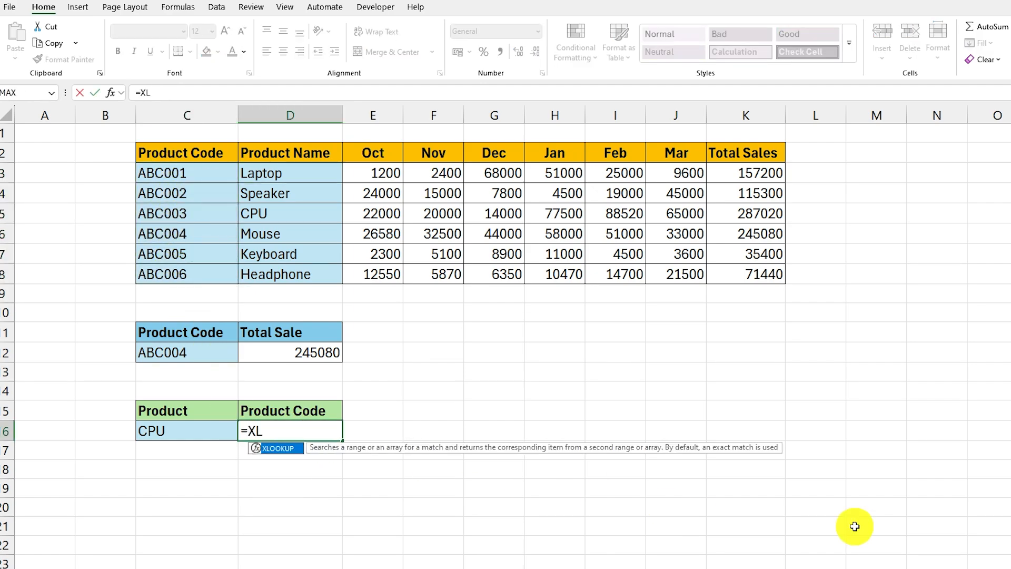
{"action": "type", "text": "OOKUP("}
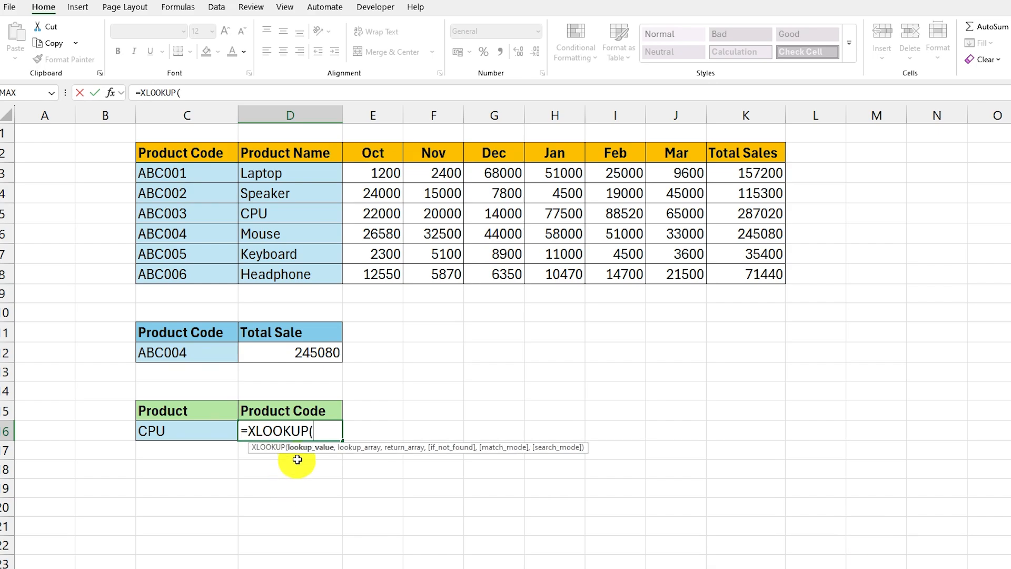
{"action": "left_click", "coordinate": [180, 431]}
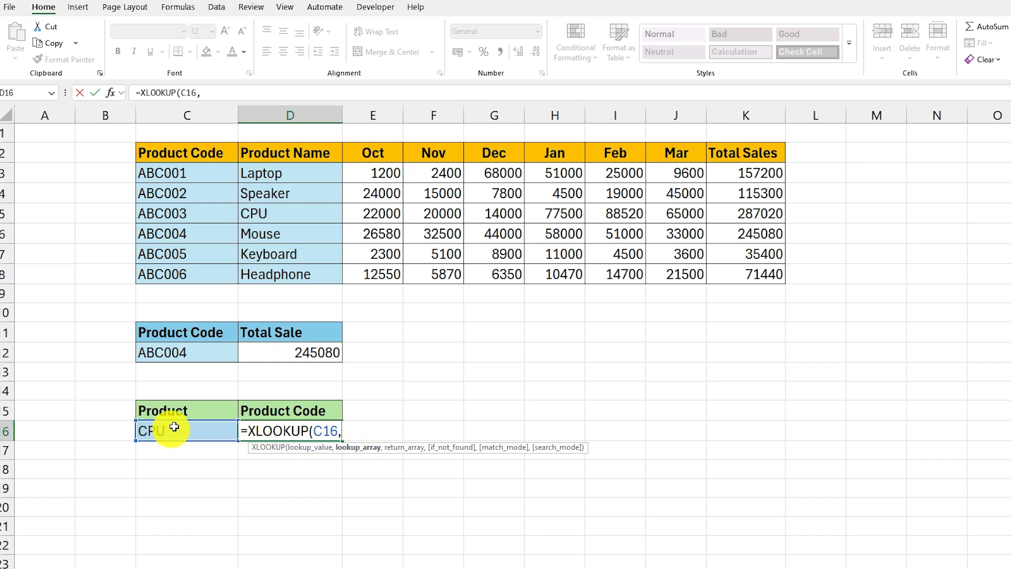
{"action": "left_click_drag", "start_coordinate": [268, 172], "coordinate": [267, 270]}
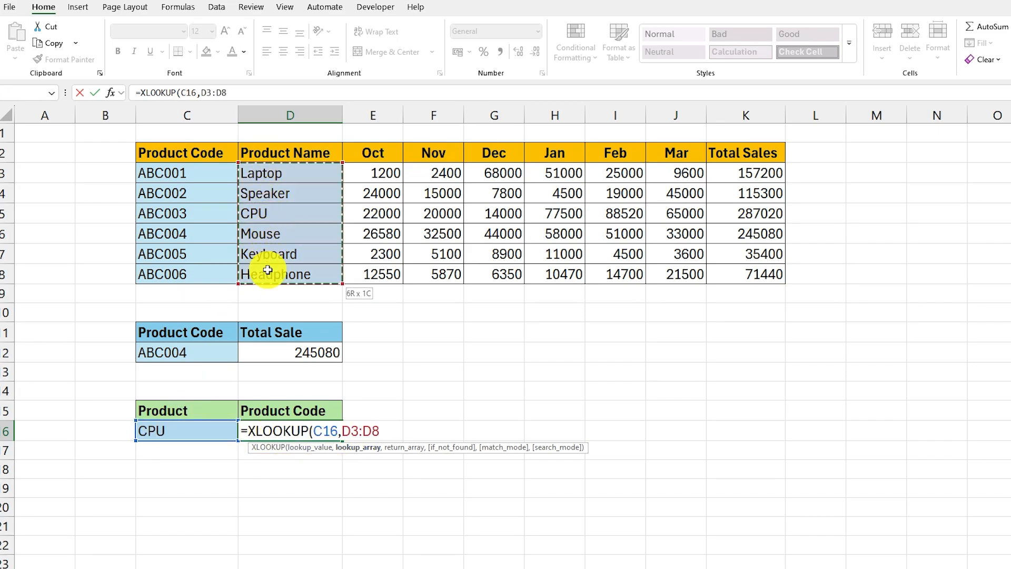
{"action": "type", "text": ","}
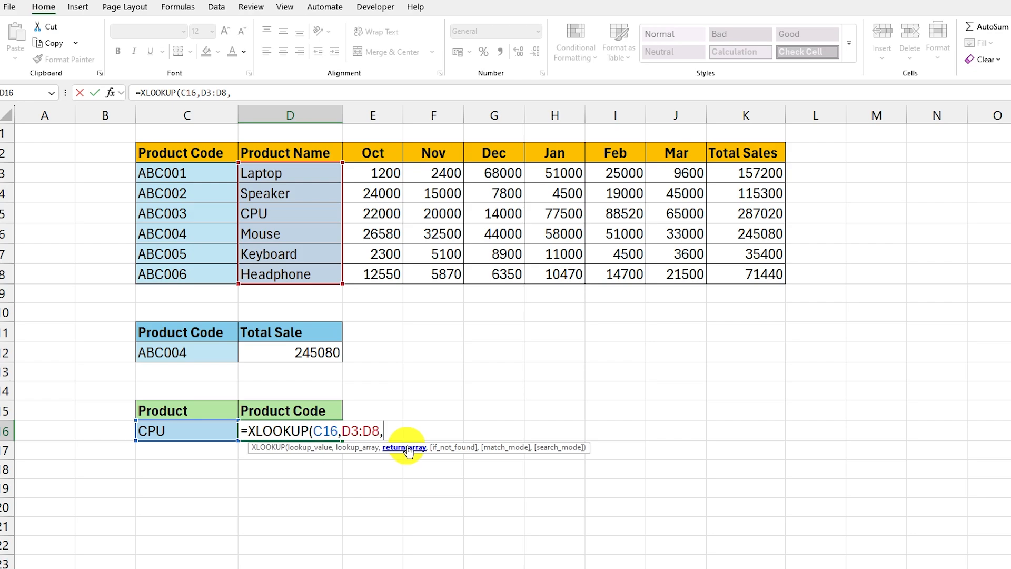
{"action": "left_click_drag", "start_coordinate": [164, 174], "coordinate": [162, 276]}
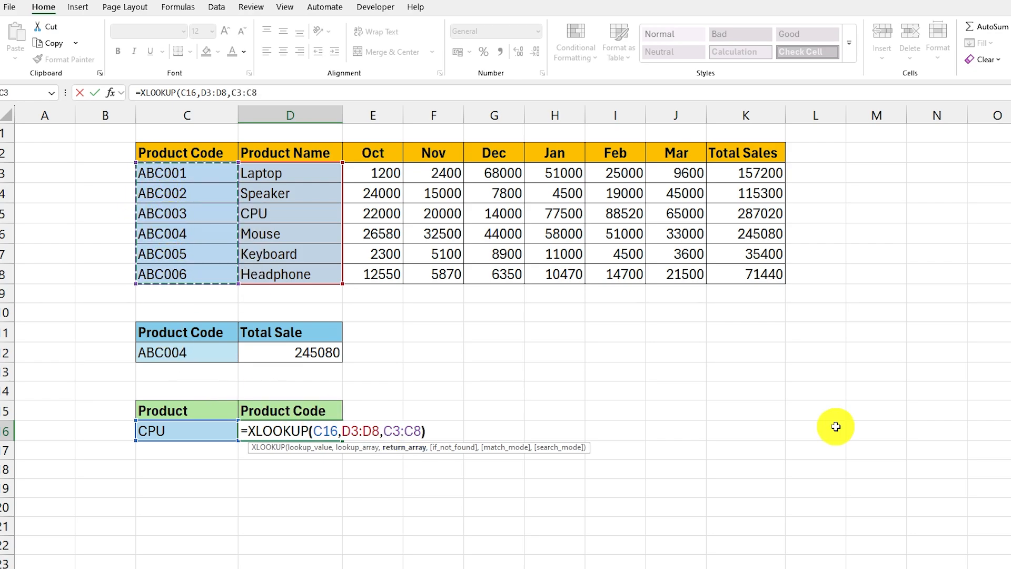
{"action": "key", "text": "Return"}
{"action": "left_click", "coordinate": [158, 430]}
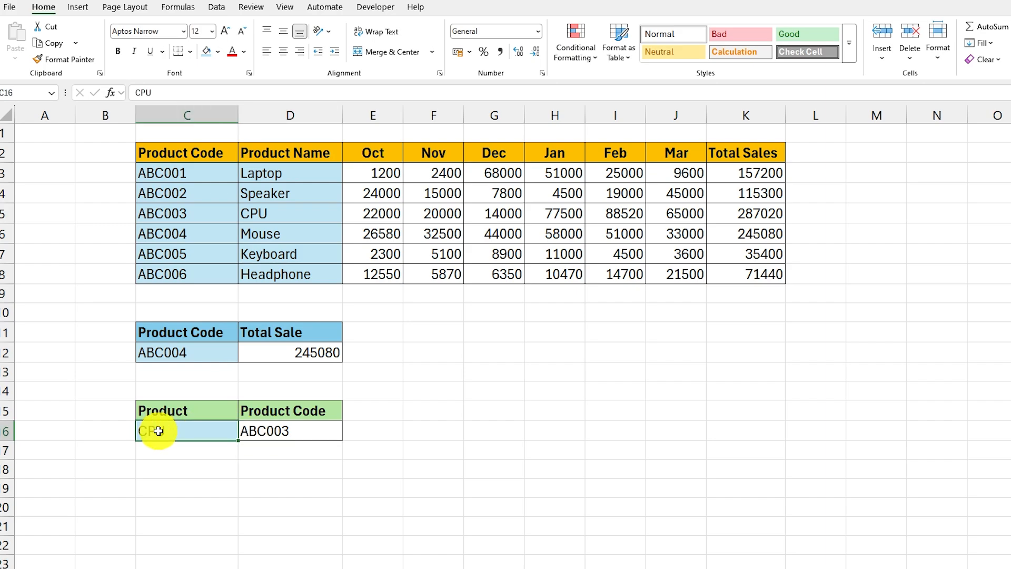
{"action": "left_click", "coordinate": [271, 430]}
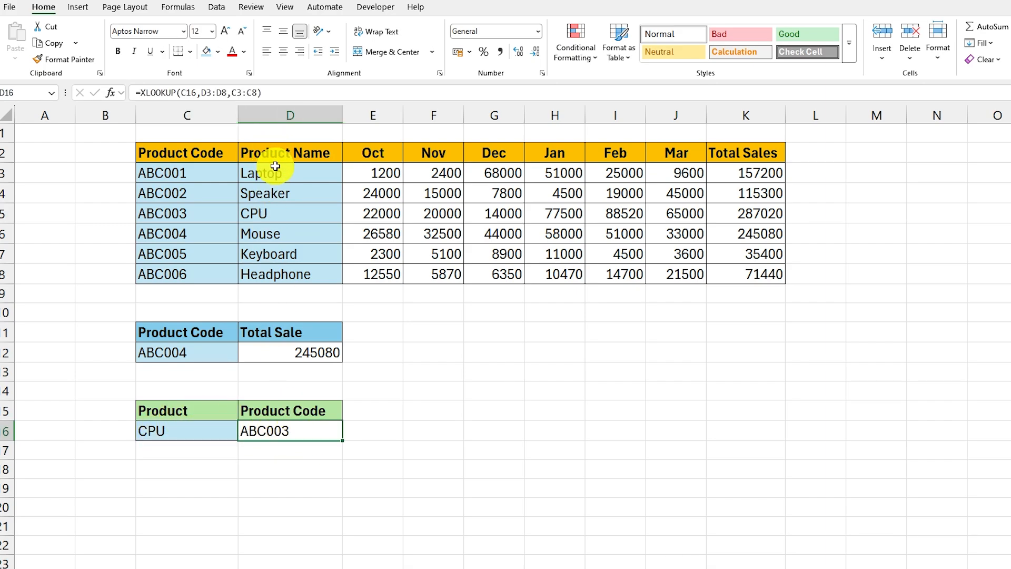
{"action": "left_click_drag", "start_coordinate": [276, 182], "coordinate": [273, 269]}
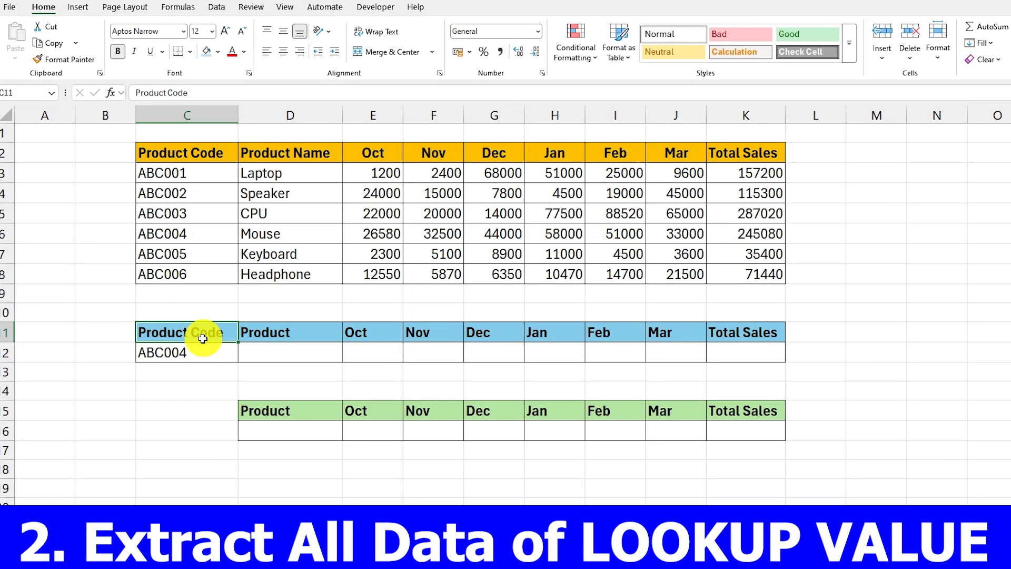
Enter =XLOOKUP(C12,C3:C8,D3:K8) in D12 to return the product name, monthly sales and total sales for the code in C12
{"action": "left_click", "coordinate": [205, 356]}
{"action": "left_click_drag", "start_coordinate": [251, 356], "coordinate": [717, 347]}
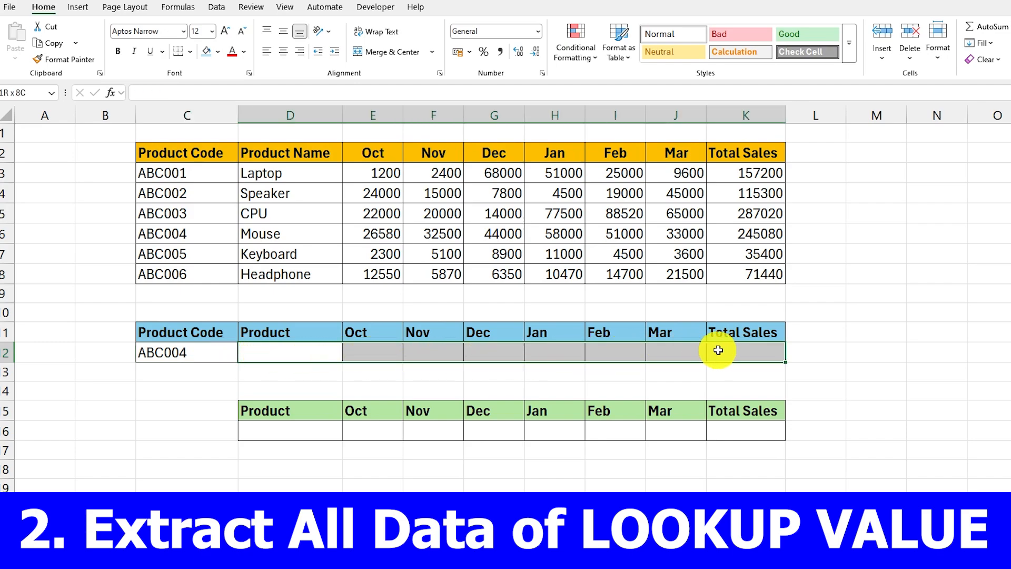
{"action": "left_click", "coordinate": [267, 352]}
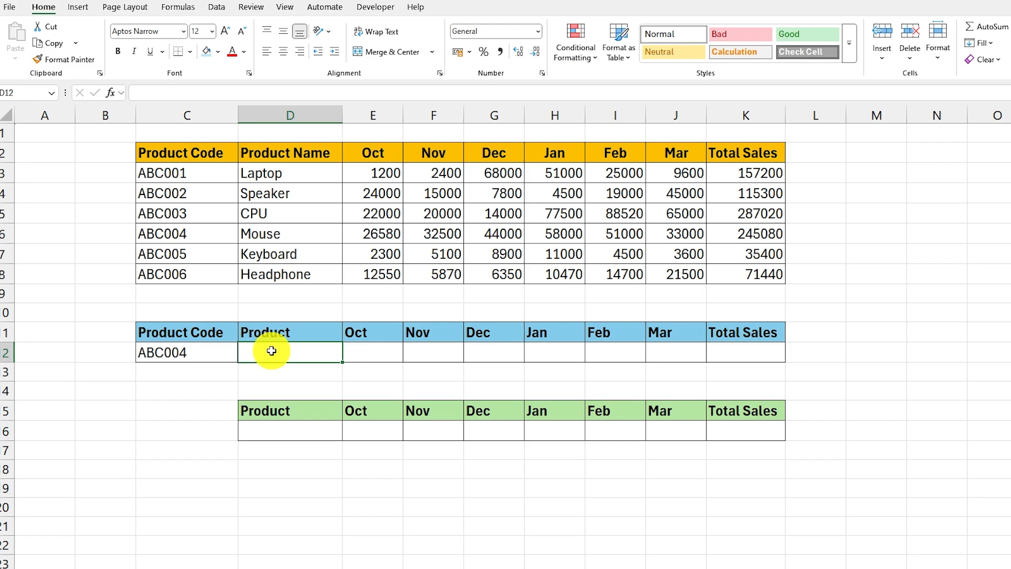
{"action": "type", "text": "="}
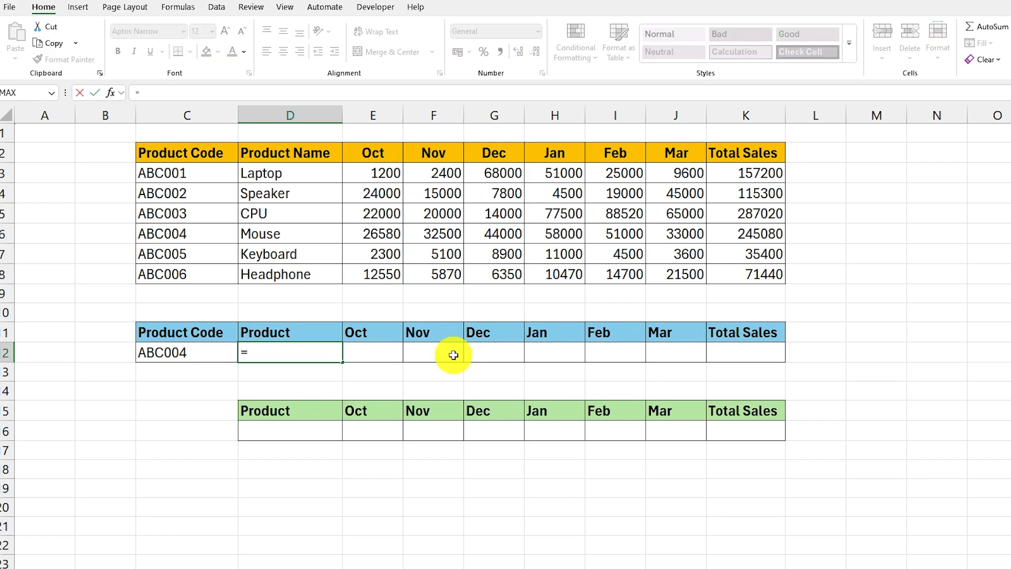
{"action": "type", "text": "XLOOKUP("}
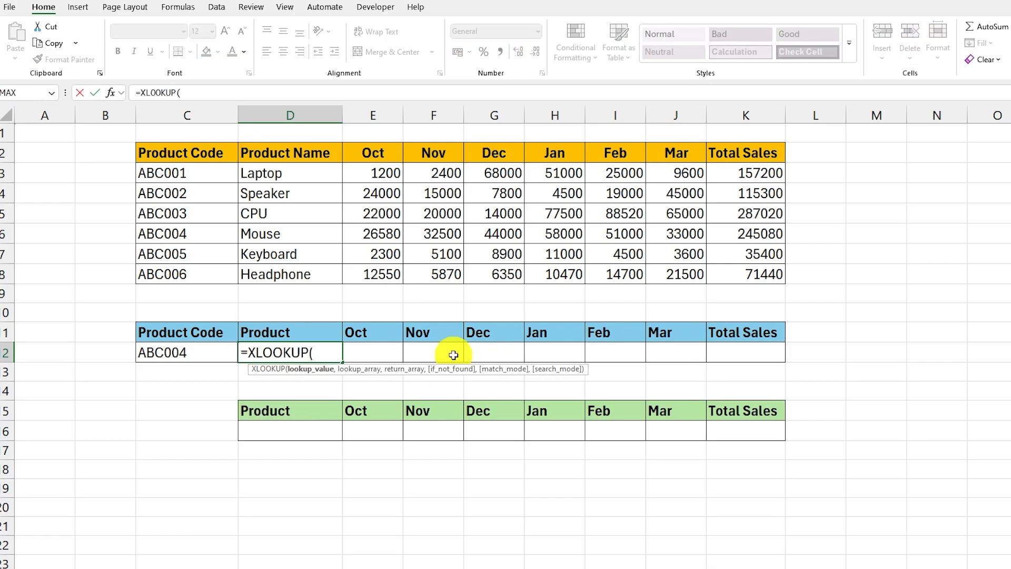
{"action": "left_click", "coordinate": [196, 355]}
{"action": "type", "text": ","}
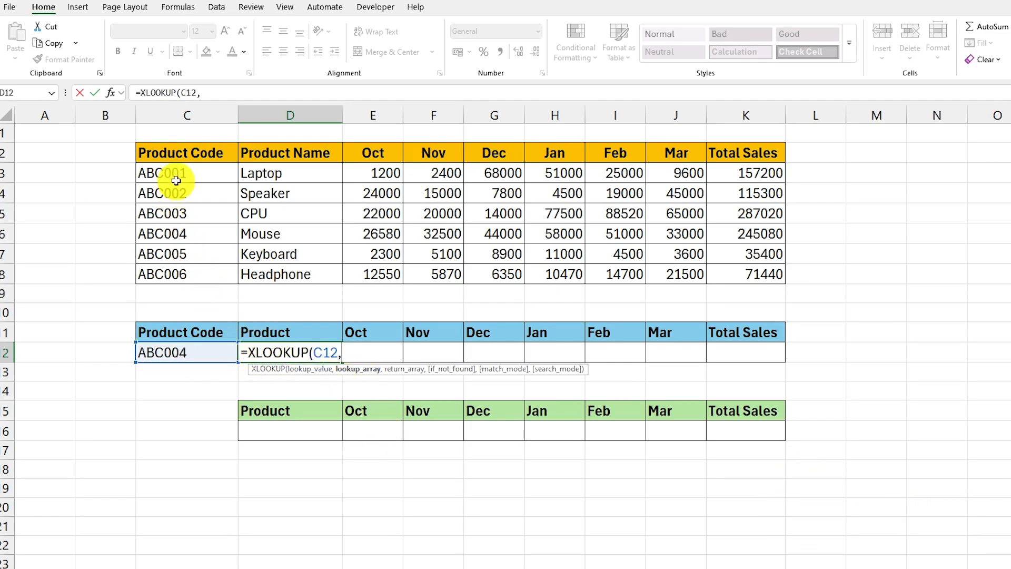
{"action": "left_click_drag", "start_coordinate": [175, 172], "coordinate": [179, 272]}
{"action": "type", "text": ","}
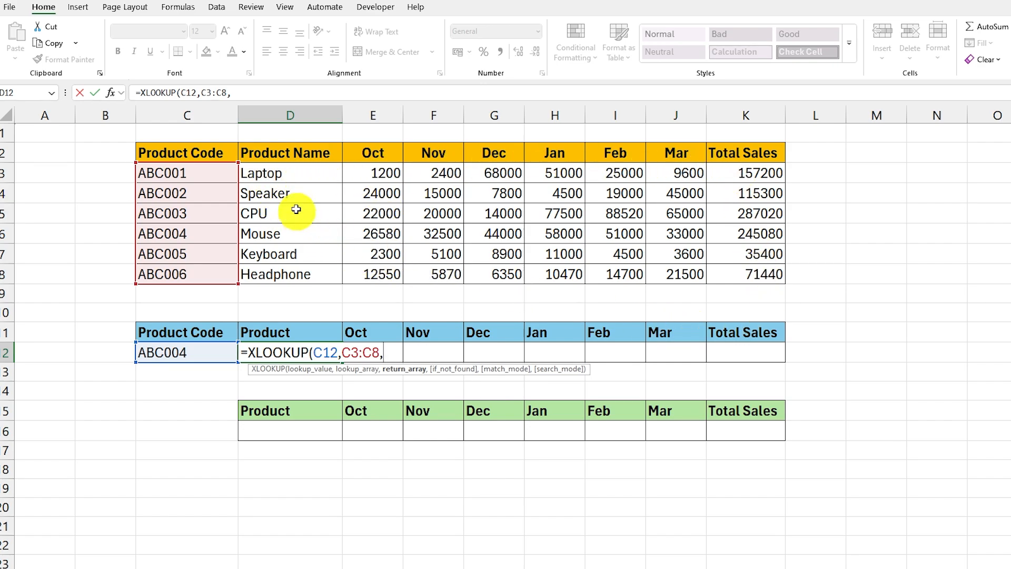
{"action": "left_click_drag", "start_coordinate": [263, 172], "coordinate": [737, 275]}
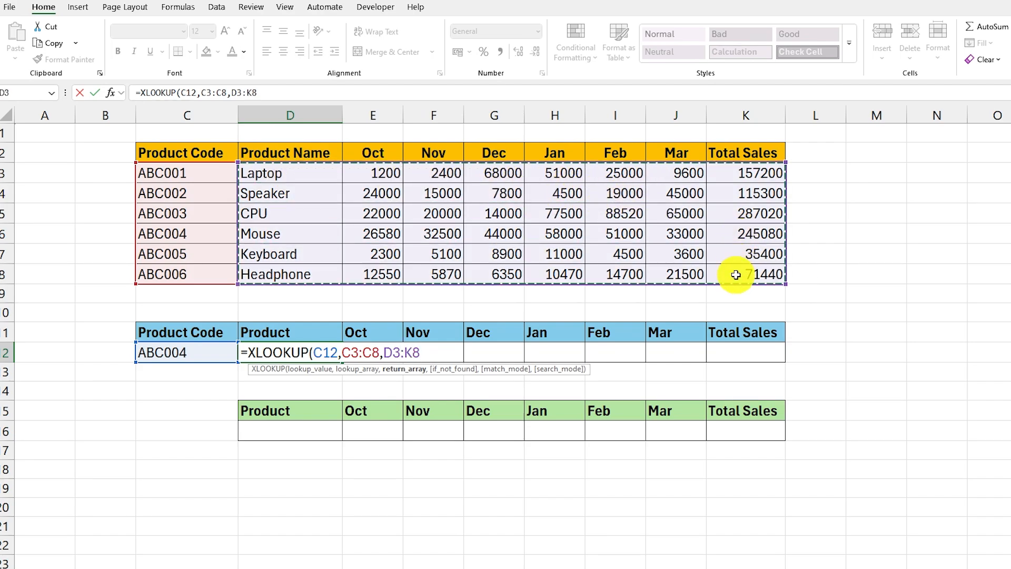
{"action": "type", "text": ")"}
{"action": "key", "text": "Return"}
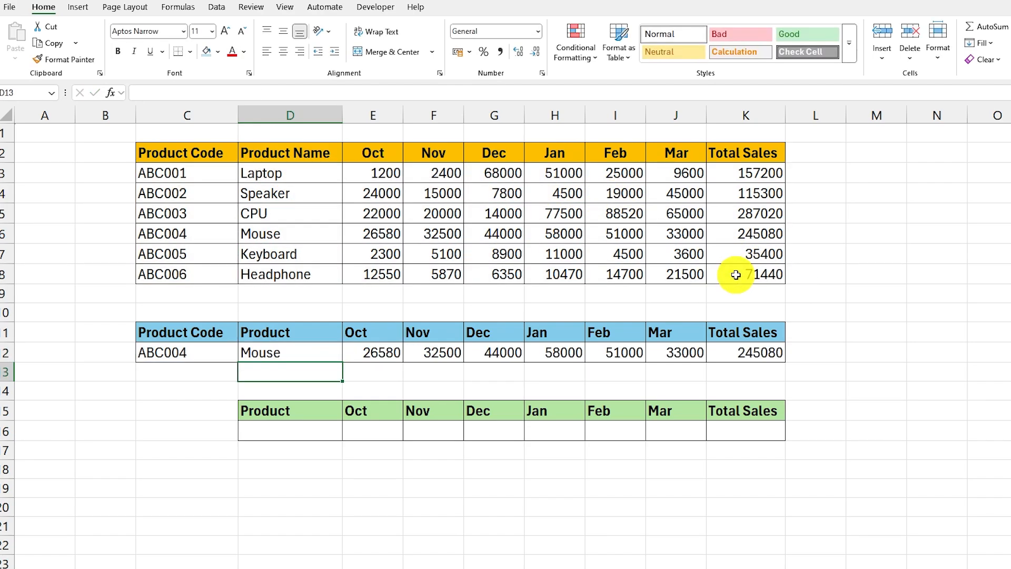
Change the lookup product code in C12 to ABC005
{"action": "left_click", "coordinate": [169, 352]}
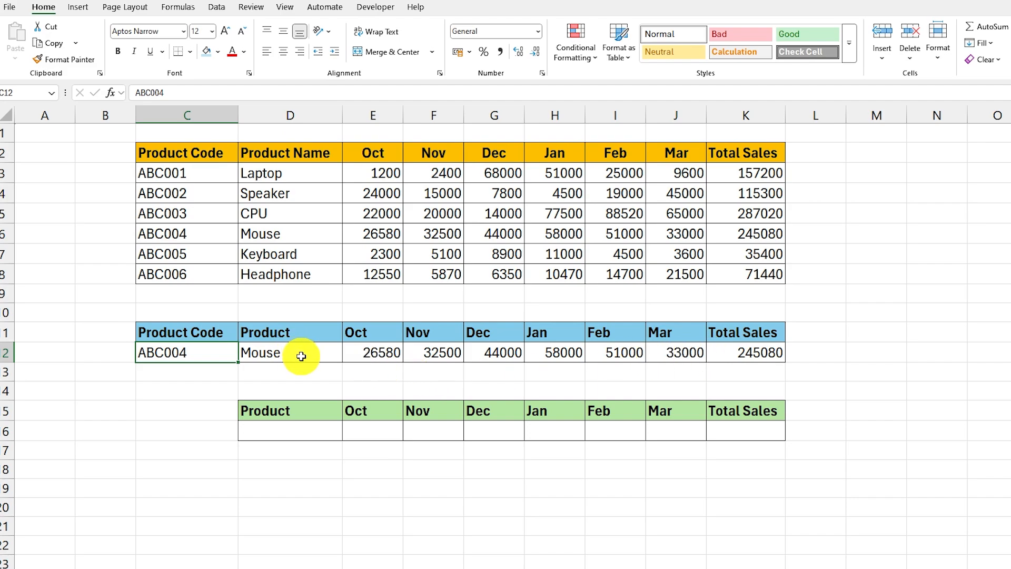
{"action": "double_click", "coordinate": [195, 352]}
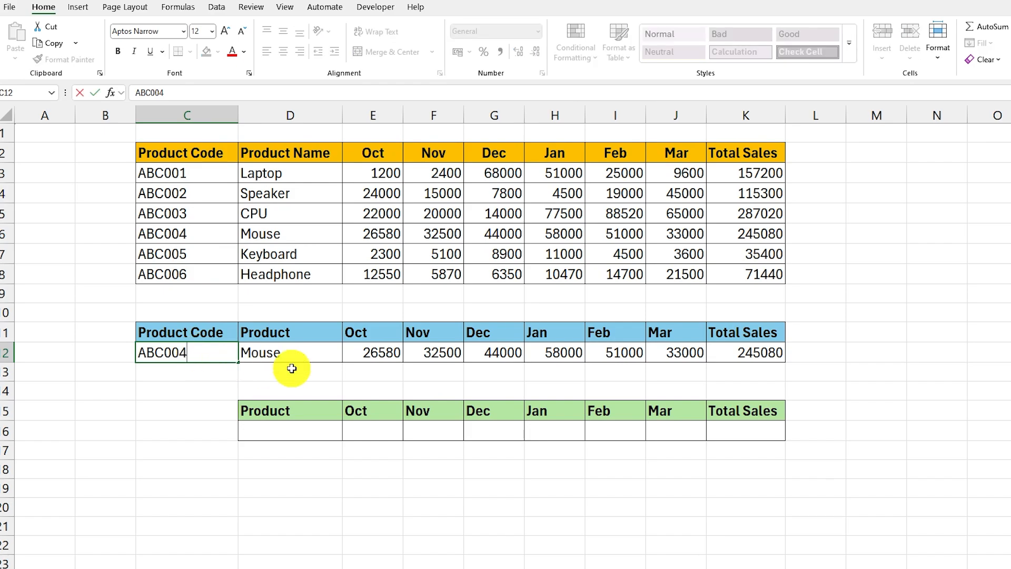
{"action": "type", "text": "5"}
{"action": "key", "text": "Return"}
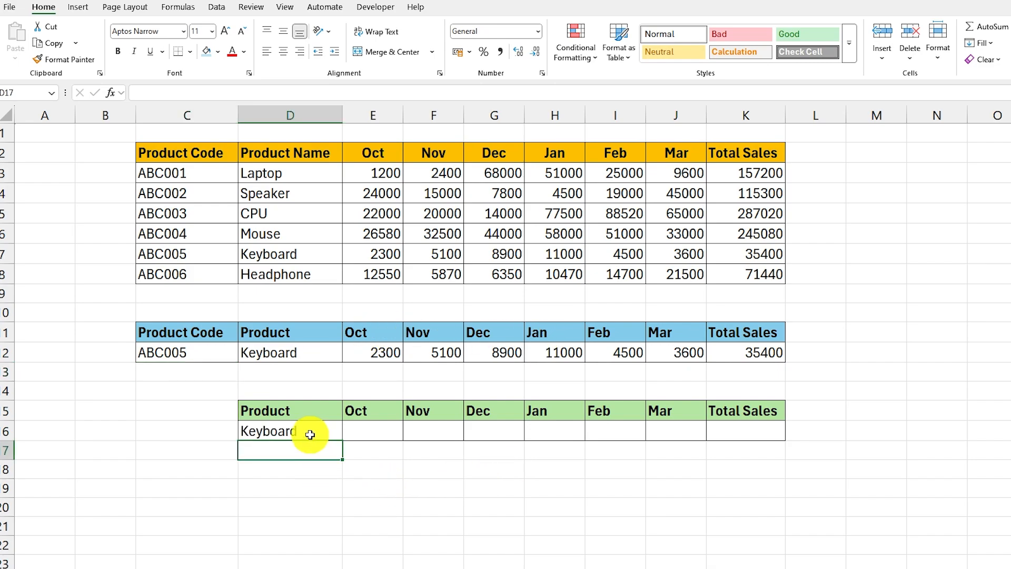
Enter =XLOOKUP(D16,D3:D8,E3:K8) in E16 to return the monthly and total sales for the Keyboard product in D16
{"action": "left_click", "coordinate": [296, 436]}
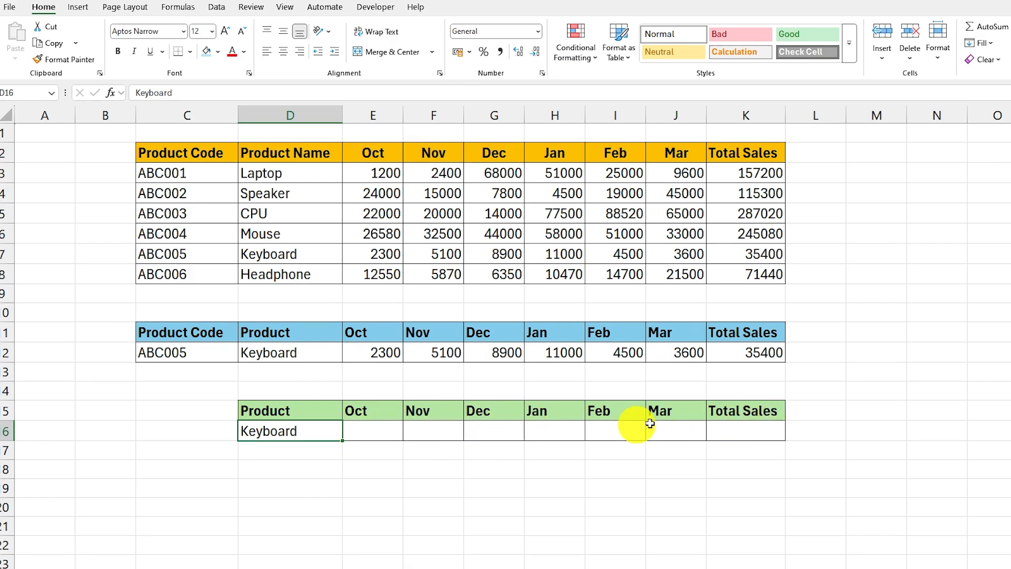
{"action": "left_click", "coordinate": [388, 433]}
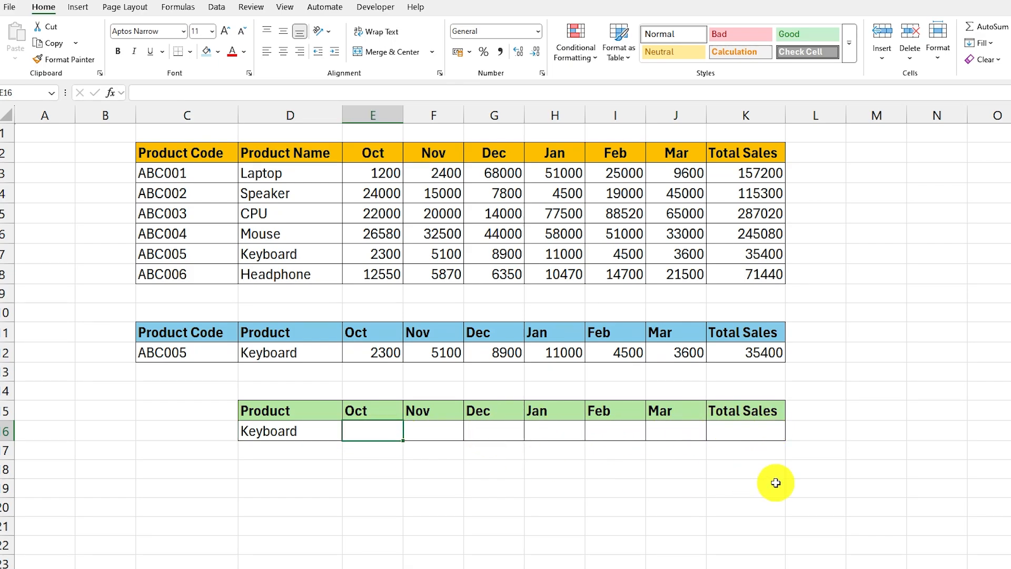
{"action": "type", "text": "=XLOOKUP("}
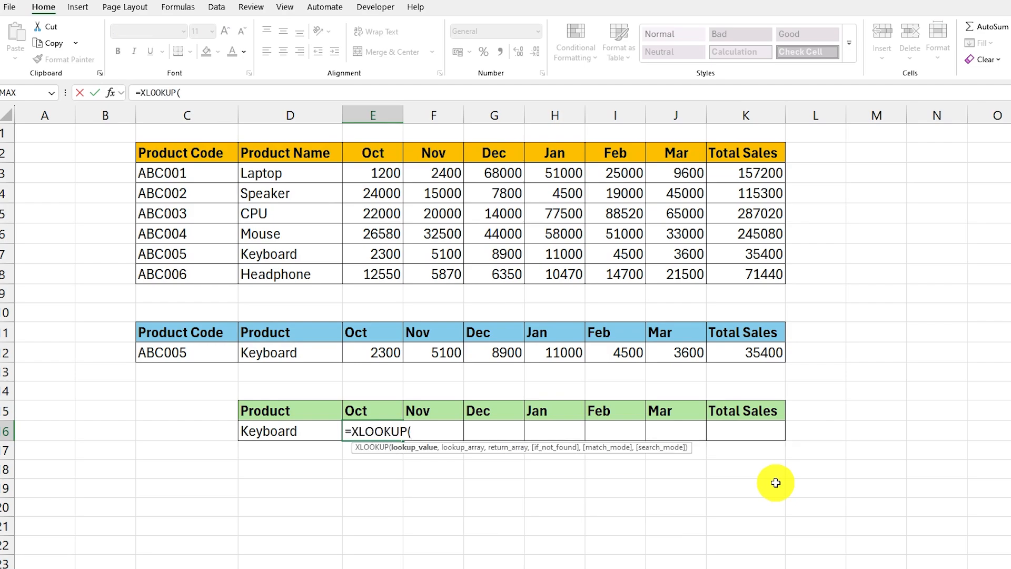
{"action": "left_click", "coordinate": [285, 433]}
{"action": "type", "text": ","}
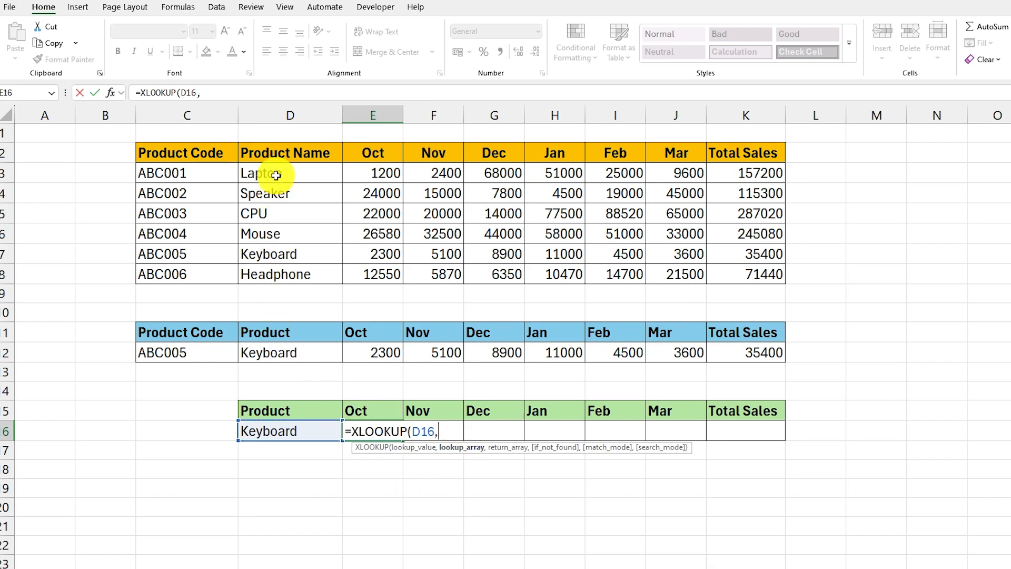
{"action": "left_click_drag", "start_coordinate": [277, 173], "coordinate": [278, 271]}
{"action": "type", "text": ","}
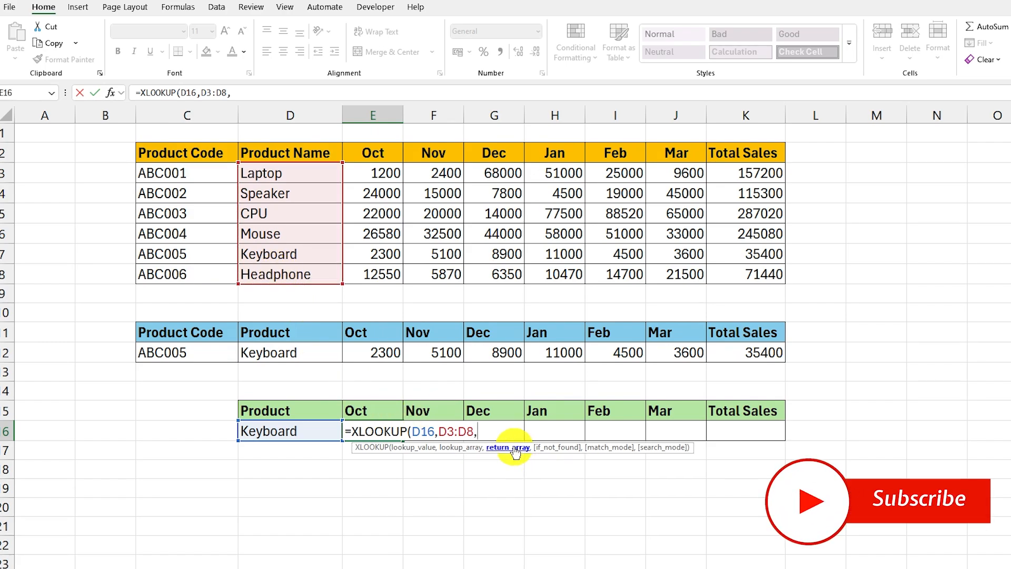
{"action": "left_click_drag", "start_coordinate": [372, 173], "coordinate": [751, 281]}
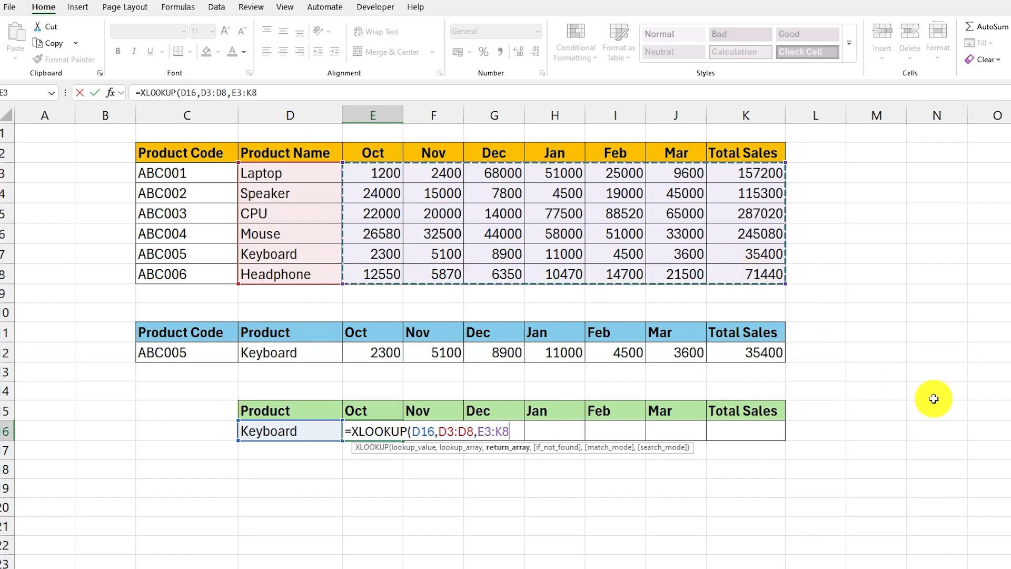
{"action": "type", "text": ")"}
{"action": "key", "text": "Return"}
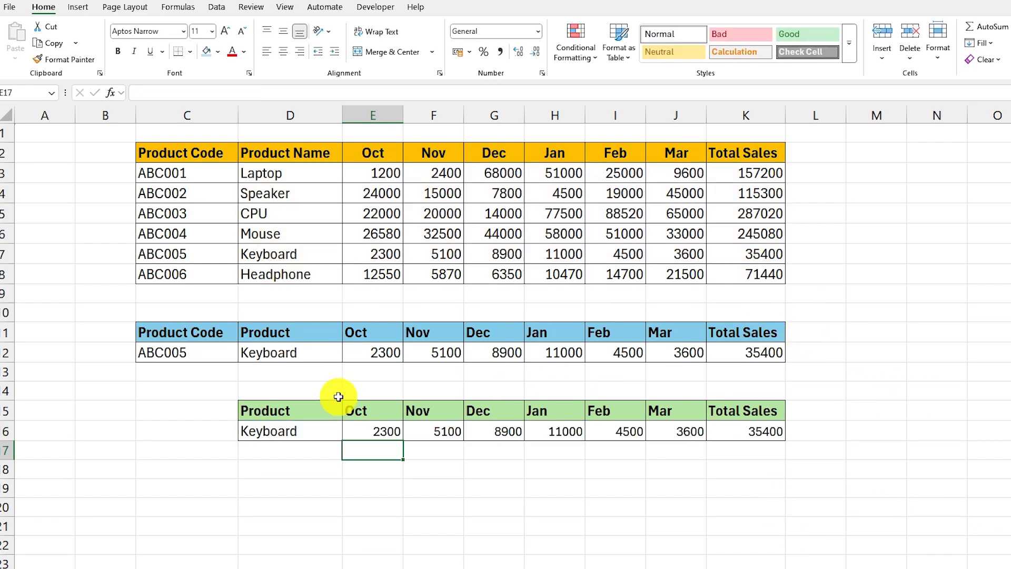
Change the lookup product in D16 to Speaker
{"action": "left_click", "coordinate": [292, 433]}
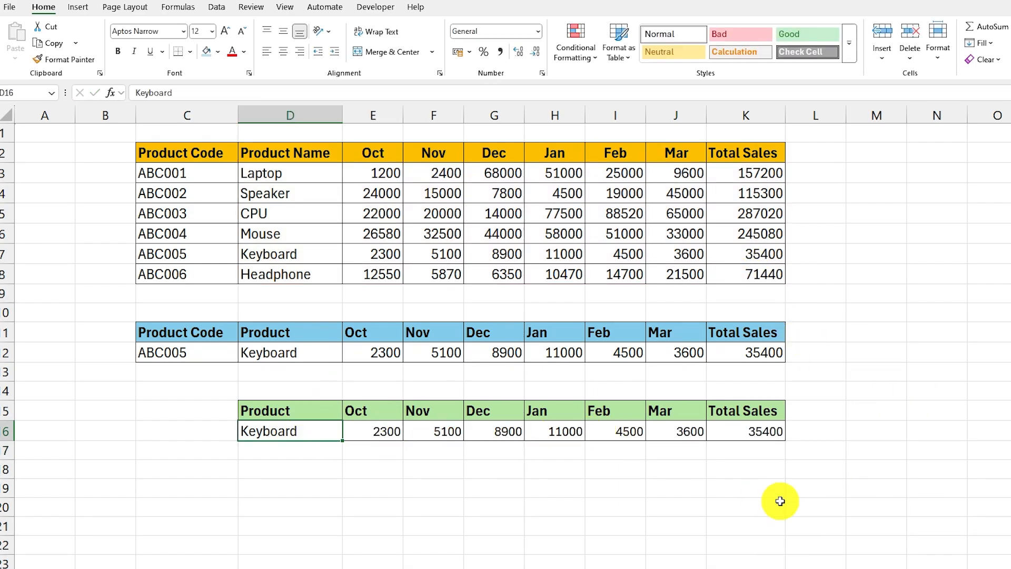
{"action": "type", "text": "Speaker"}
{"action": "key", "text": "Return"}
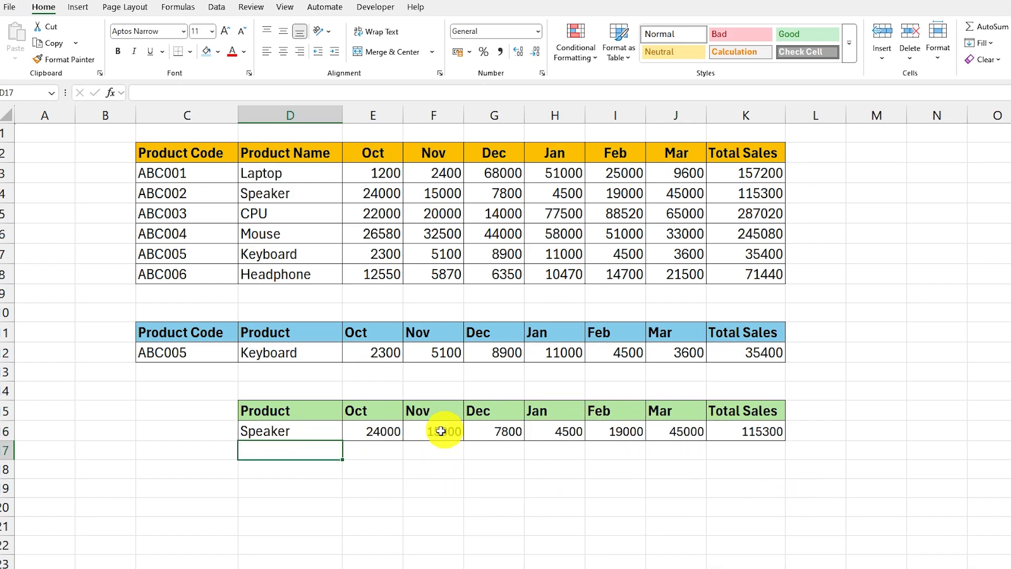
{"action": "left_click", "coordinate": [311, 429]}
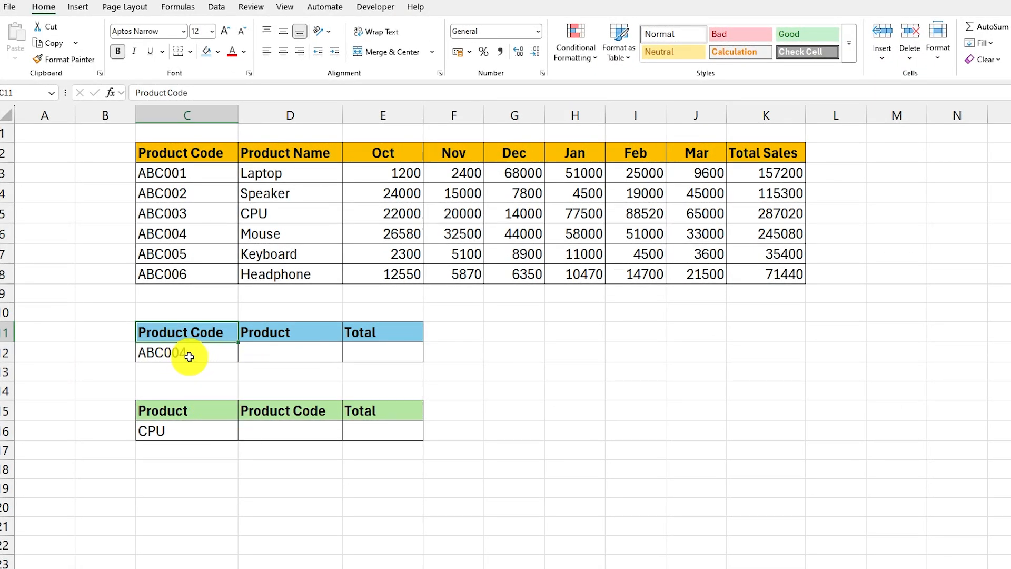
Begin an XLOOKUP formula in the empty Product cell D12 with C12 as lookup value and C3:C8 as lookup array
{"action": "left_click", "coordinate": [268, 355]}
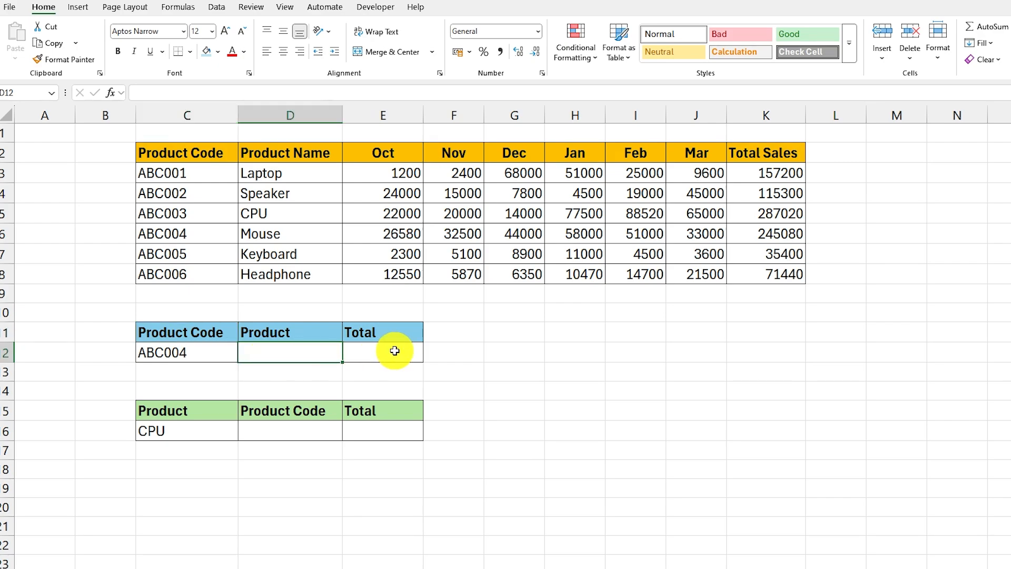
{"action": "left_click", "coordinate": [395, 350]}
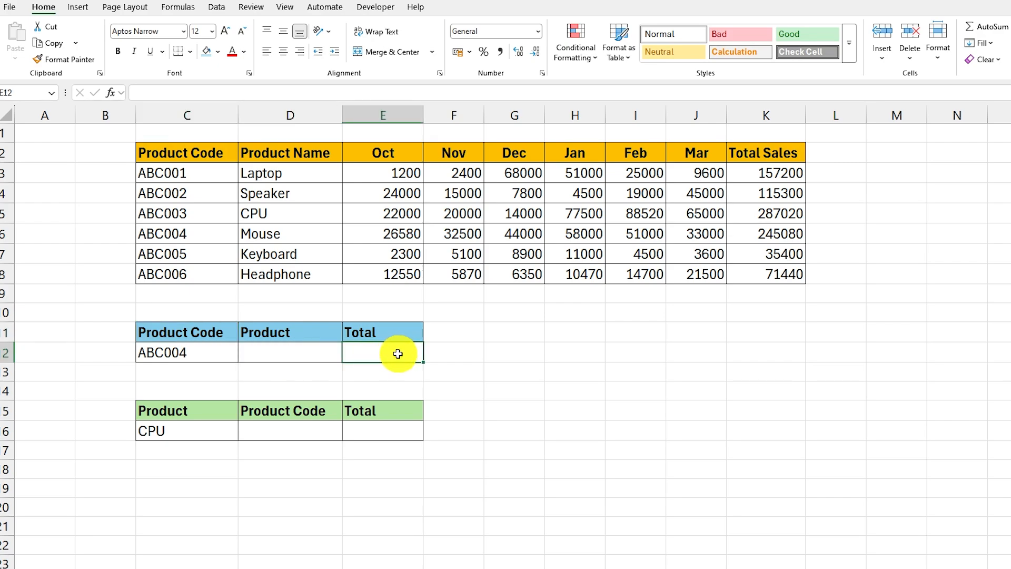
{"action": "left_click", "coordinate": [294, 352]}
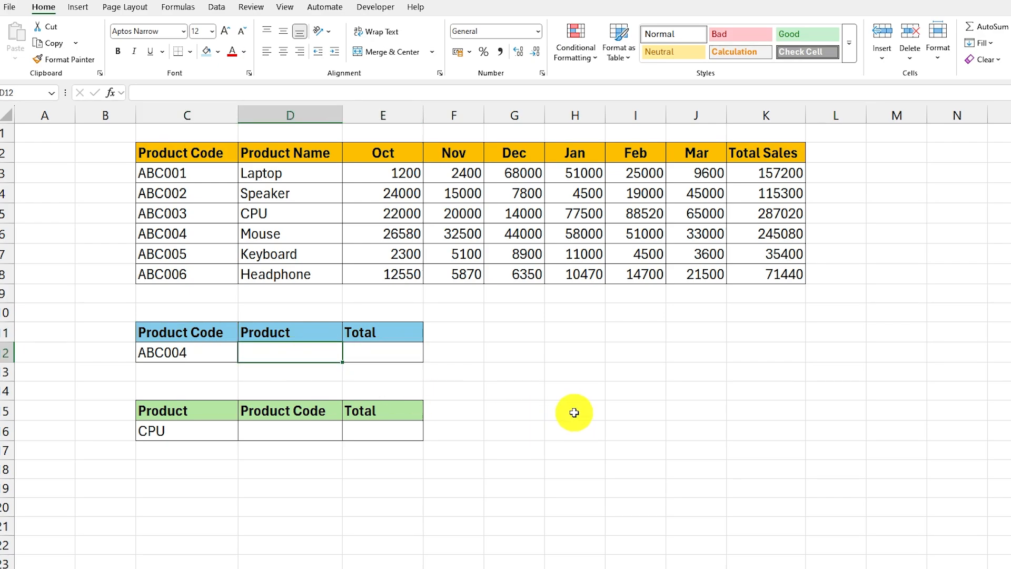
{"action": "type", "text": "=XLOOKUP("}
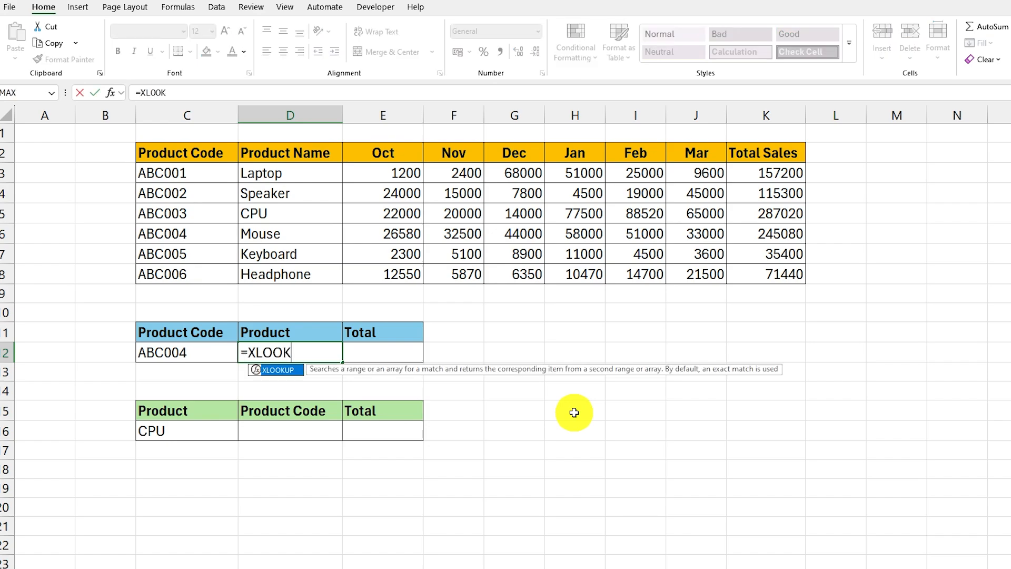
{"action": "left_click", "coordinate": [179, 352]}
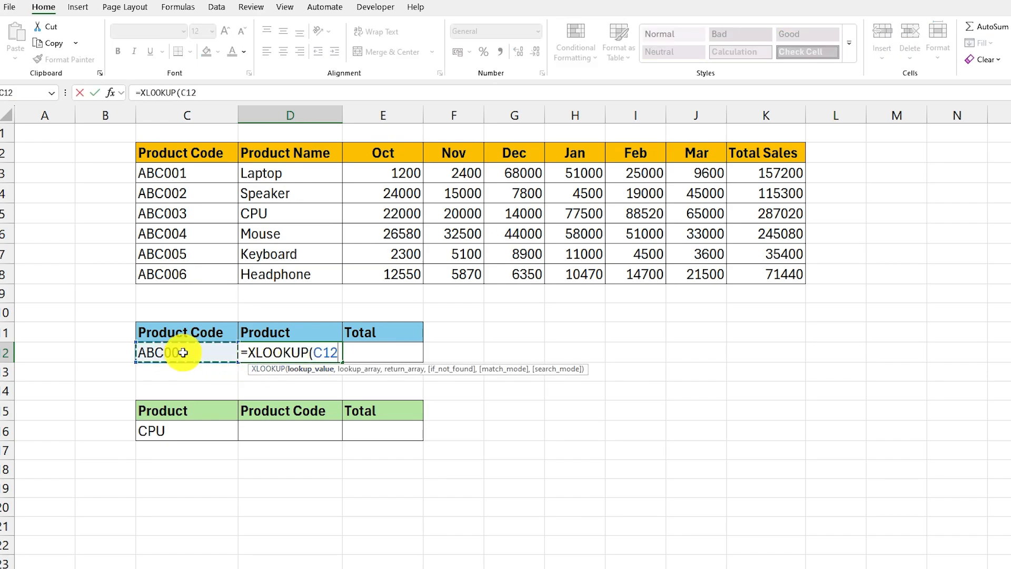
{"action": "type", "text": ","}
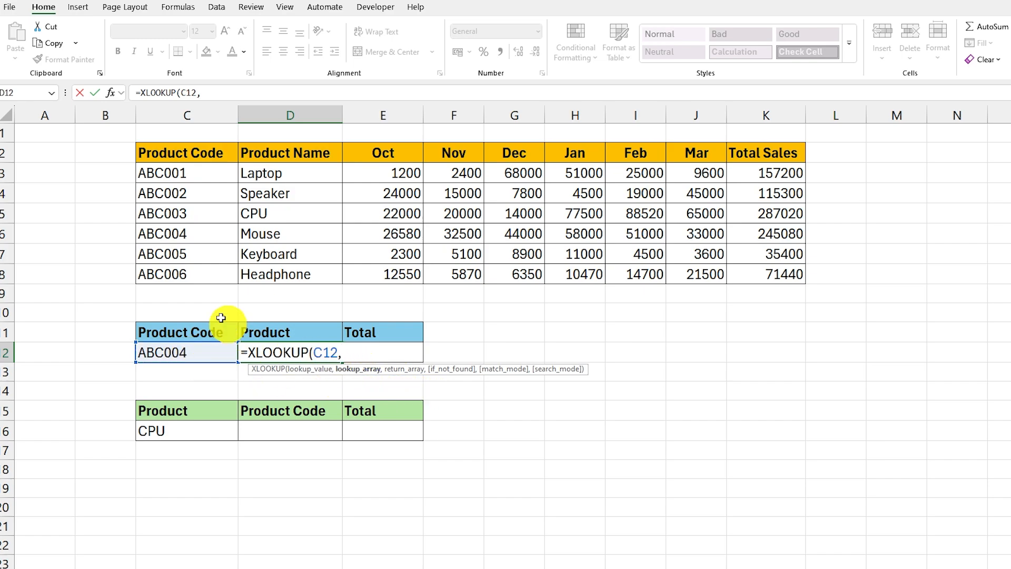
{"action": "left_click_drag", "start_coordinate": [181, 171], "coordinate": [178, 267]}
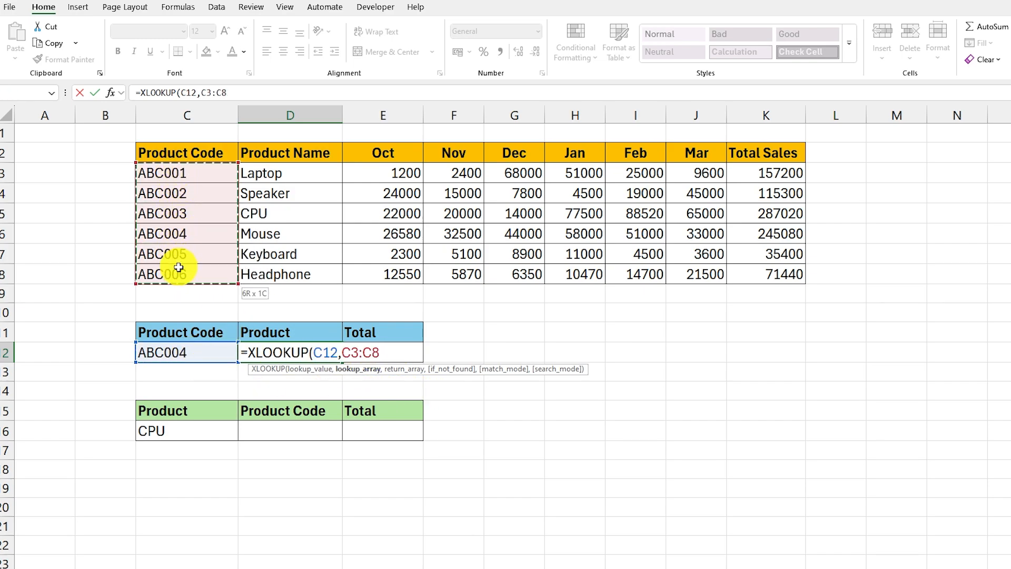
{"action": "type", "text": ","}
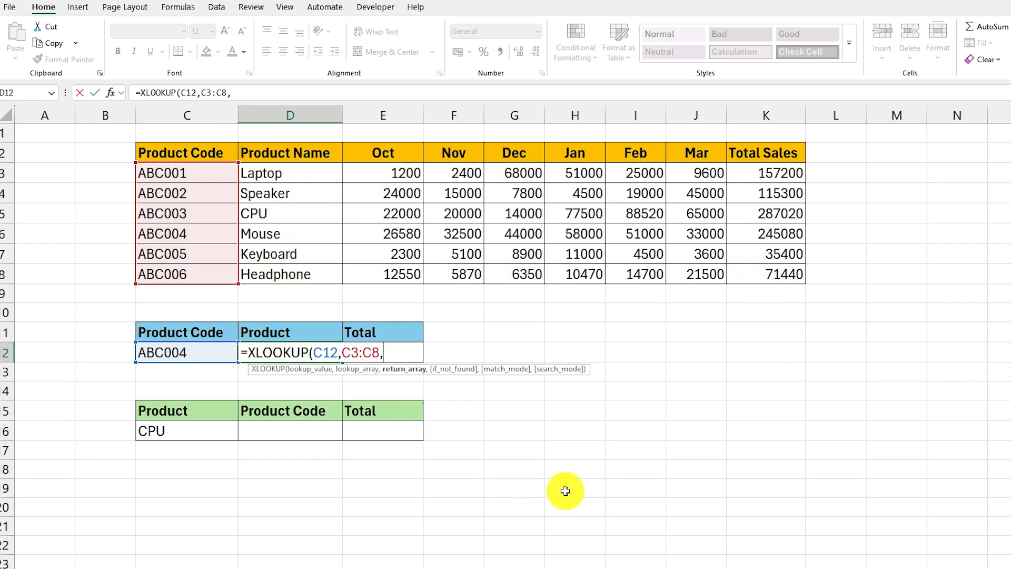
Complete the D12 formula with CHOOSE({1,2},D3:D8,K3:K8) as the return array to return both product name and total sales
{"action": "type", "text": "CHOOSE({1,2},"}
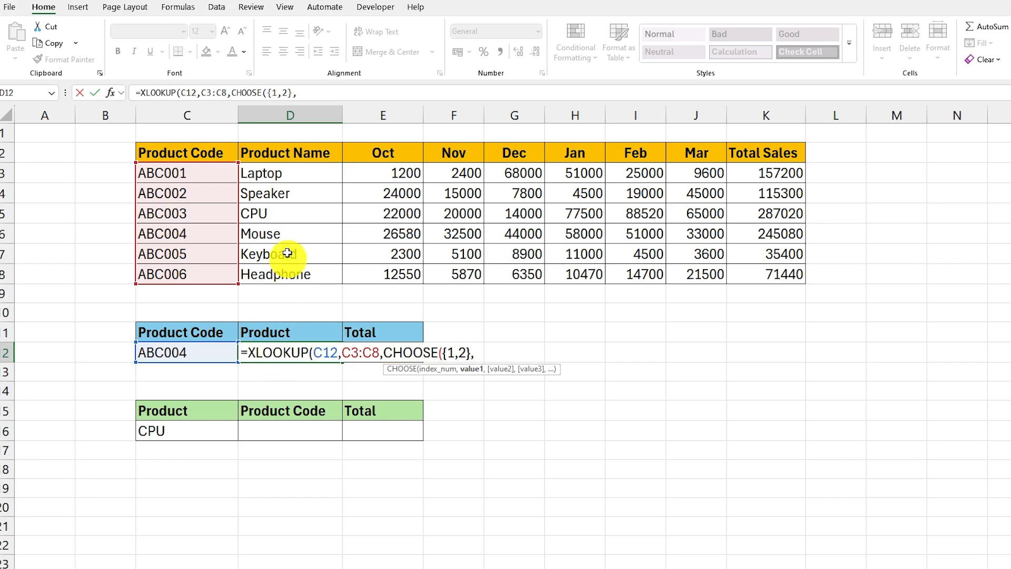
{"action": "left_click_drag", "start_coordinate": [266, 171], "coordinate": [267, 272]}
{"action": "type", "text": ","}
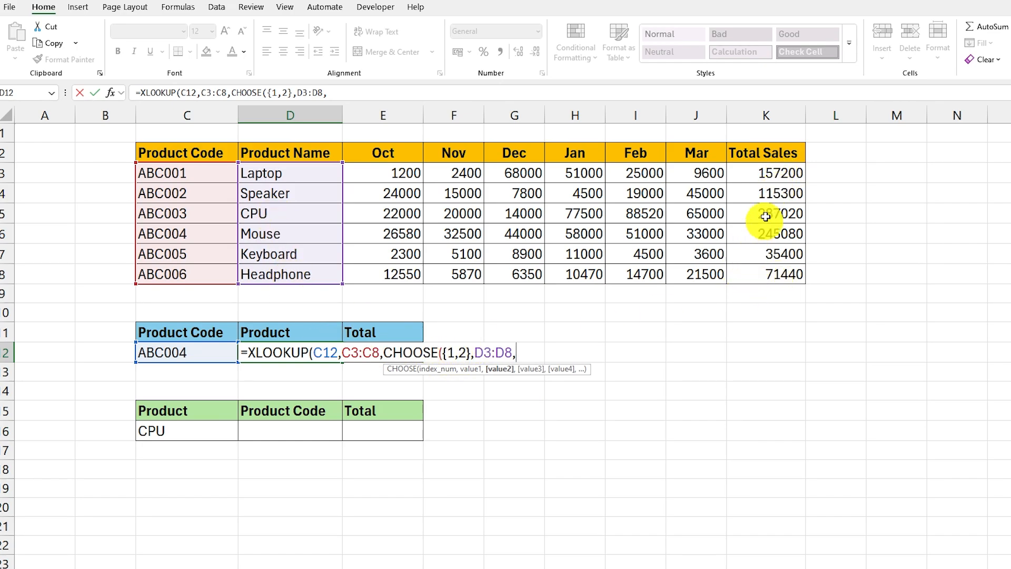
{"action": "left_click_drag", "start_coordinate": [769, 173], "coordinate": [775, 275]}
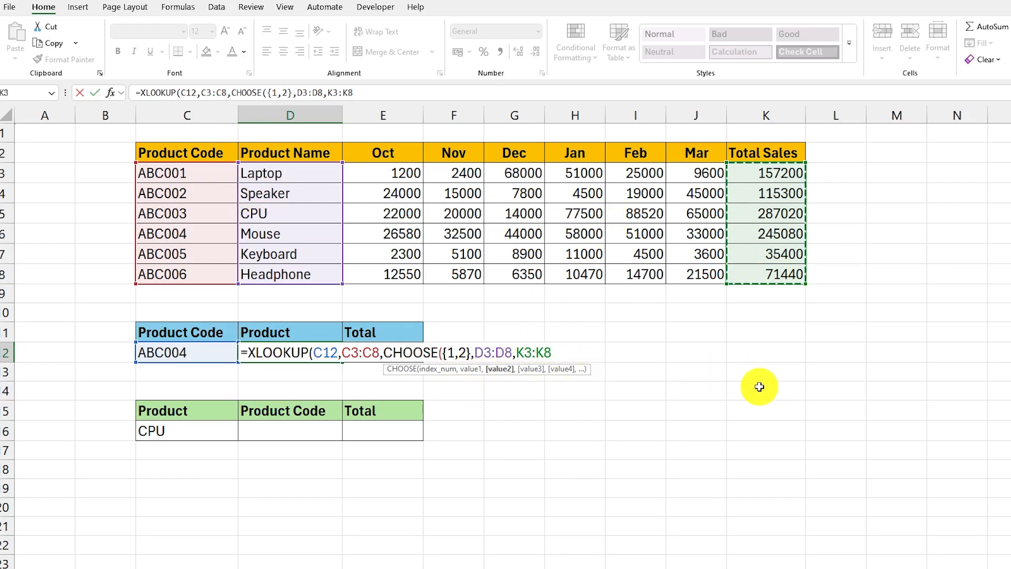
{"action": "type", "text": ")"}
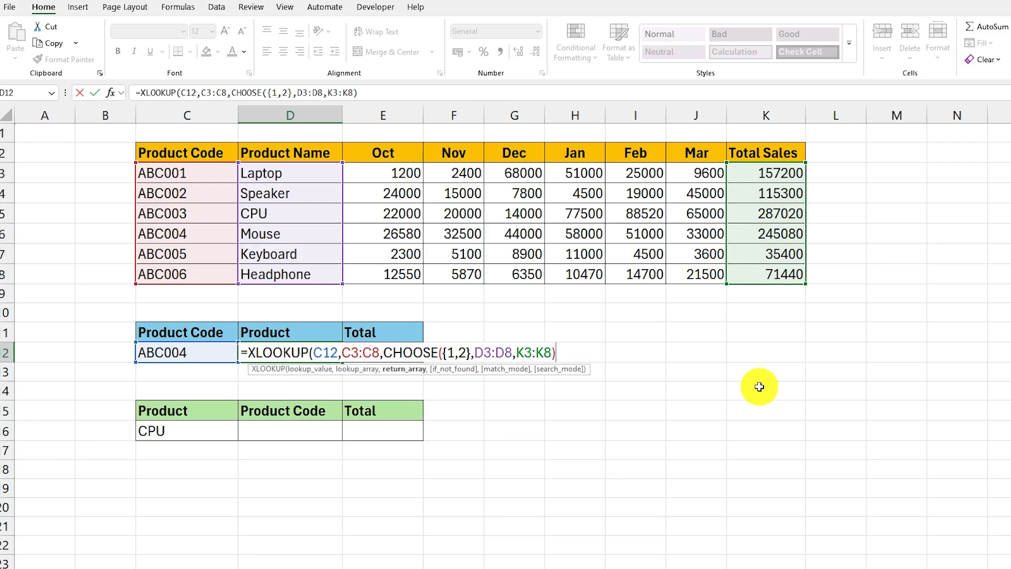
{"action": "type", "text": ")"}
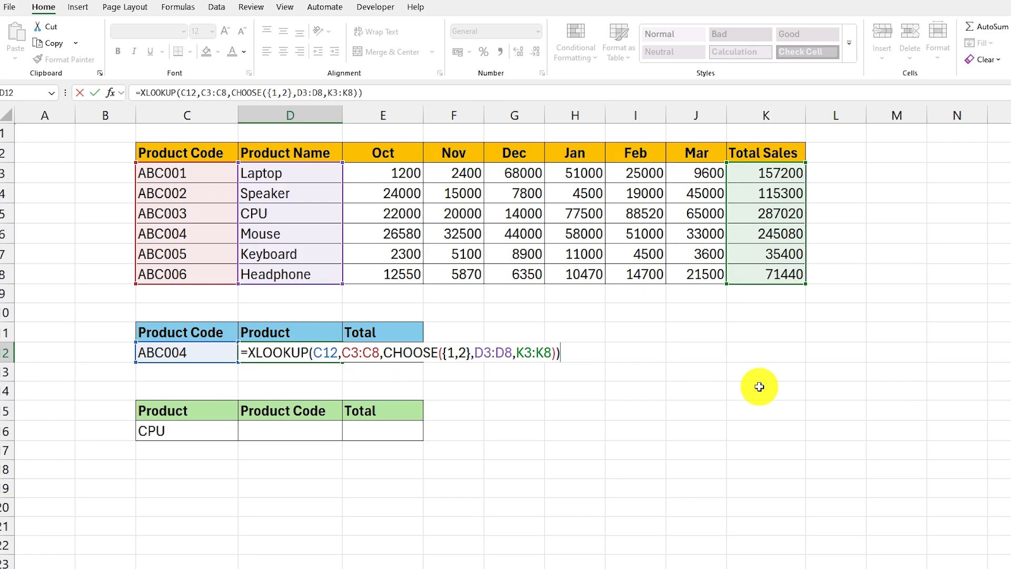
{"action": "key", "text": "Return"}
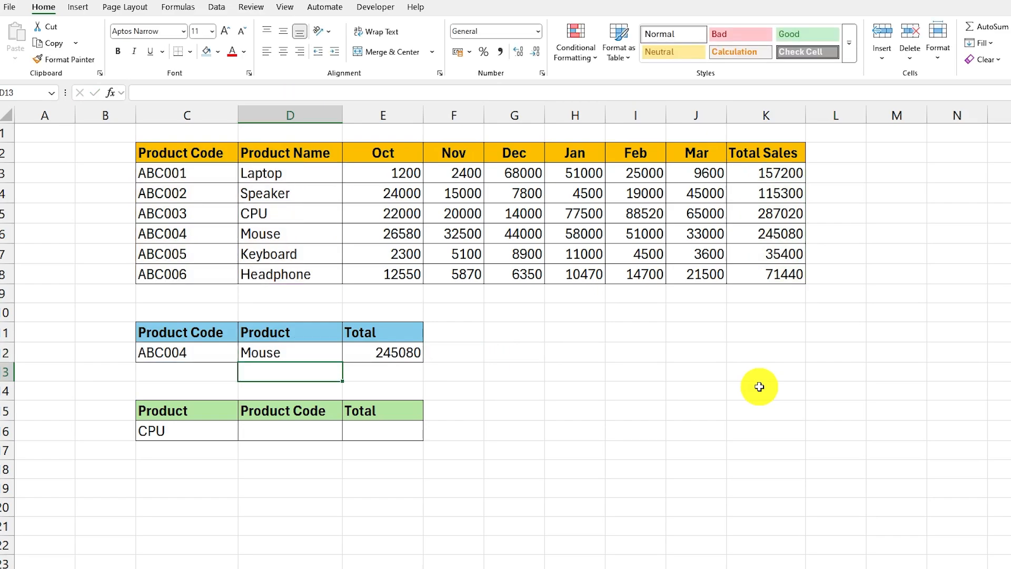
Check the returned product and total against the ABC004 row, and set the lookup code in C12 to ABC006
{"action": "left_click", "coordinate": [165, 356]}
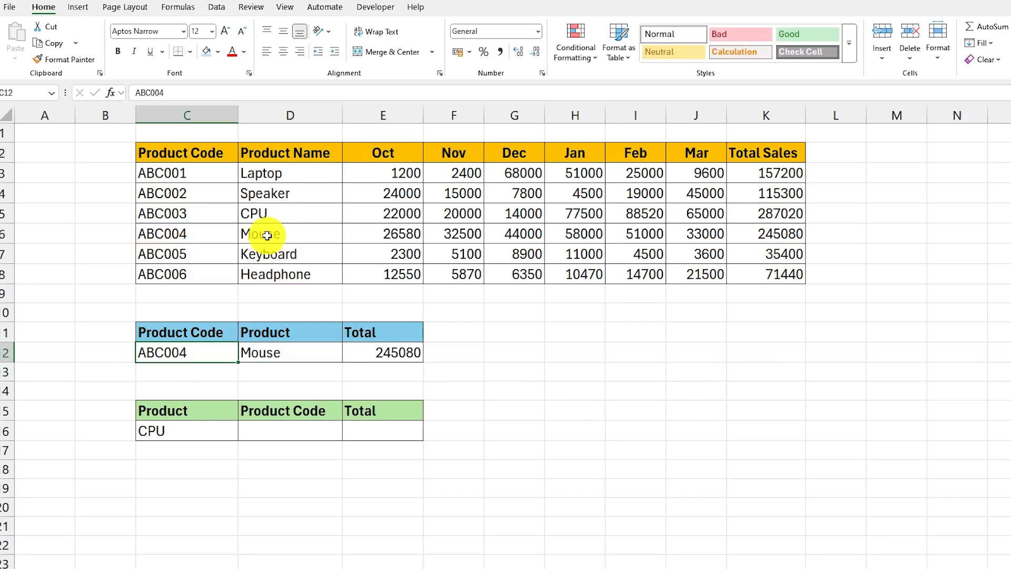
{"action": "left_click", "coordinate": [265, 235]}
{"action": "left_click_drag", "start_coordinate": [358, 234], "coordinate": [791, 237]}
{"action": "left_click", "coordinate": [794, 240]}
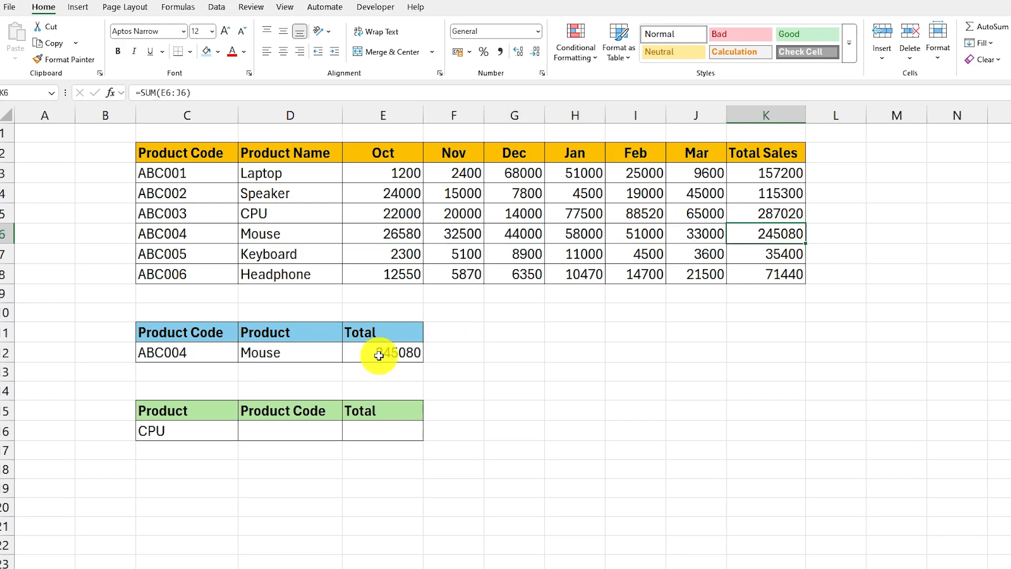
{"action": "double_click", "coordinate": [200, 352]}
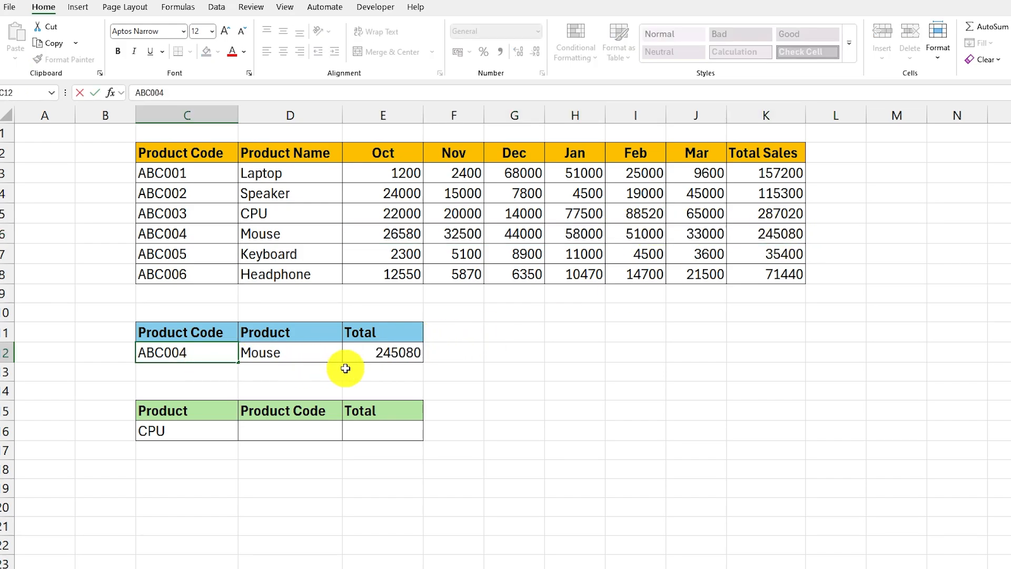
{"action": "key", "text": "Return"}
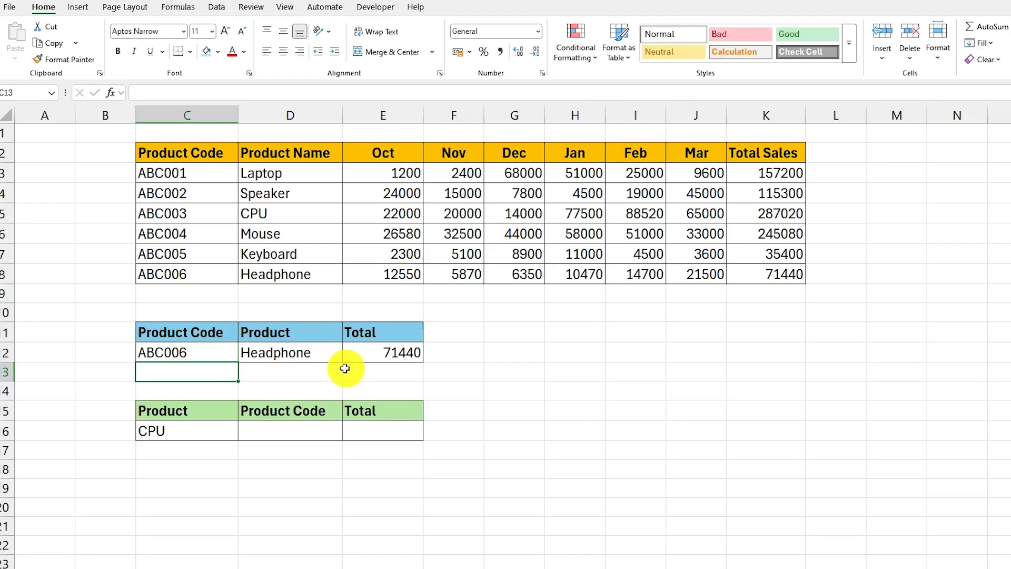
{"action": "left_click", "coordinate": [196, 352]}
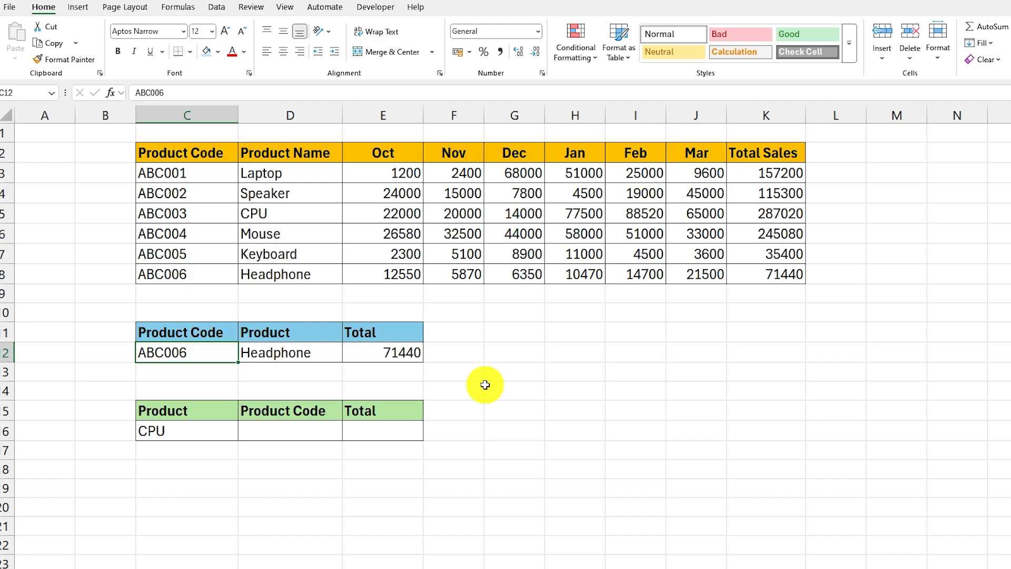
Begin an XLOOKUP formula in the empty Product Code cell D16 with C16 as lookup value and D3:D8 as lookup array
{"action": "left_click", "coordinate": [175, 424]}
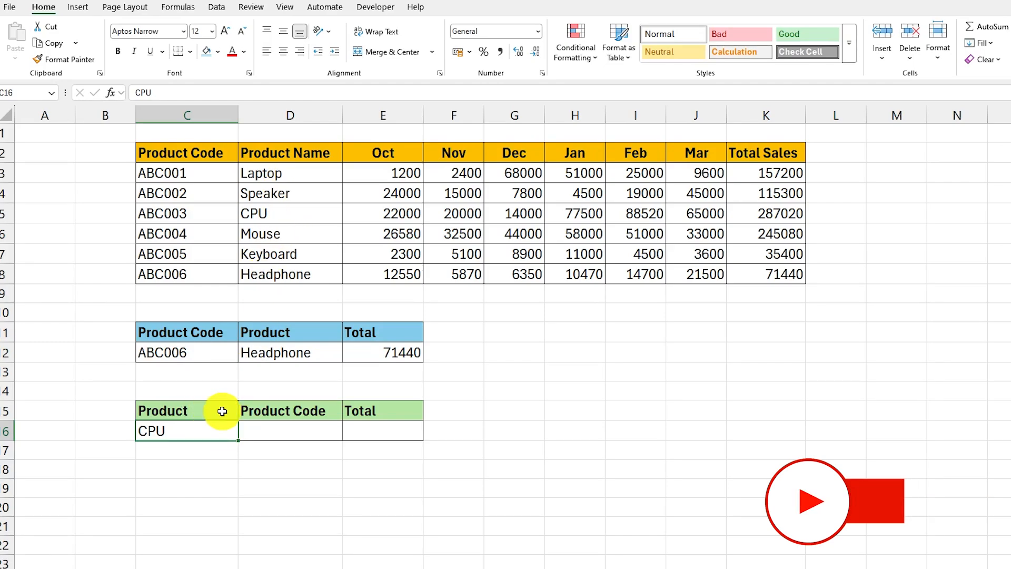
{"action": "left_click", "coordinate": [308, 431]}
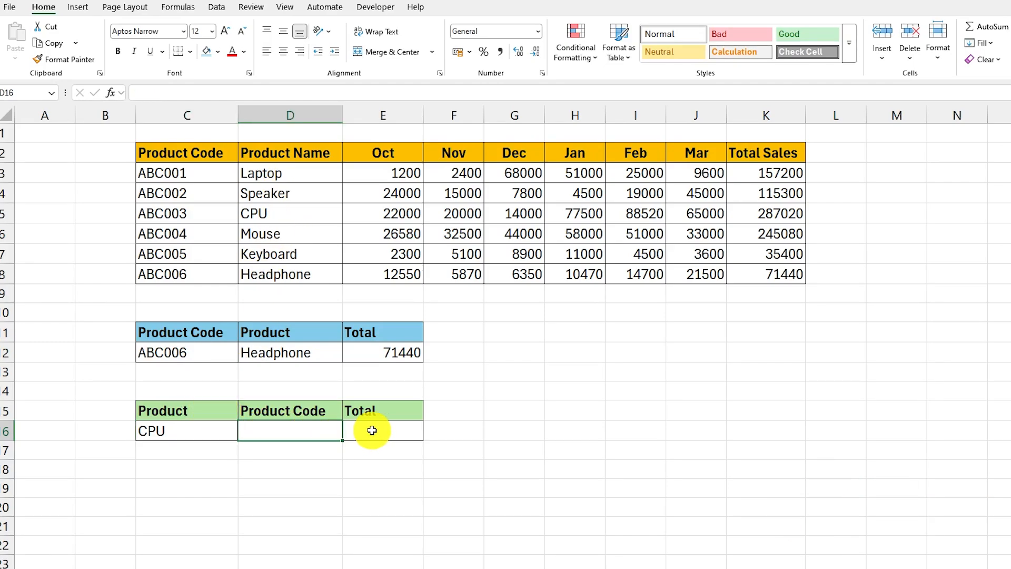
{"action": "left_click", "coordinate": [376, 431]}
{"action": "left_click", "coordinate": [274, 429]}
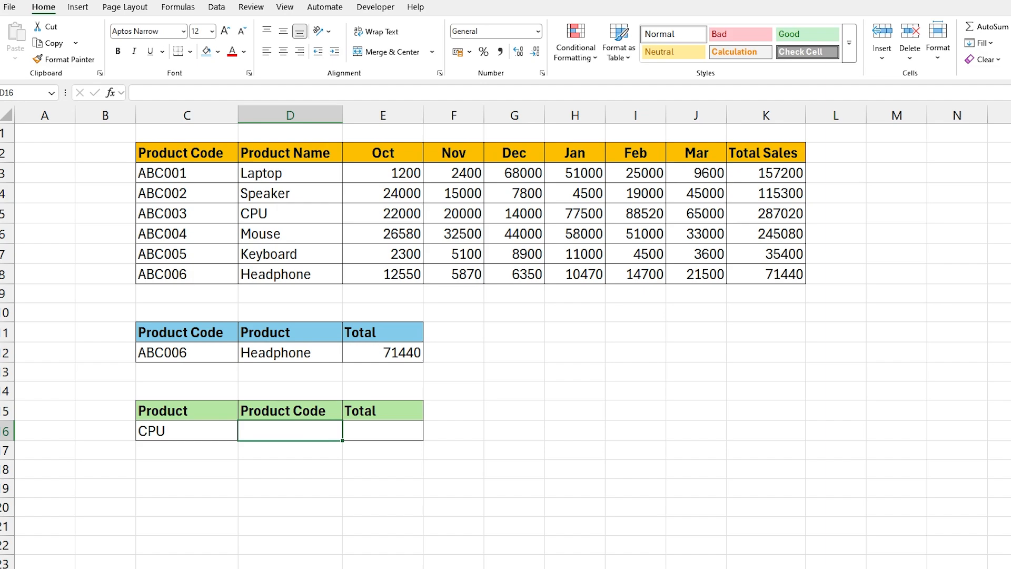
{"action": "type", "text": "=XL"}
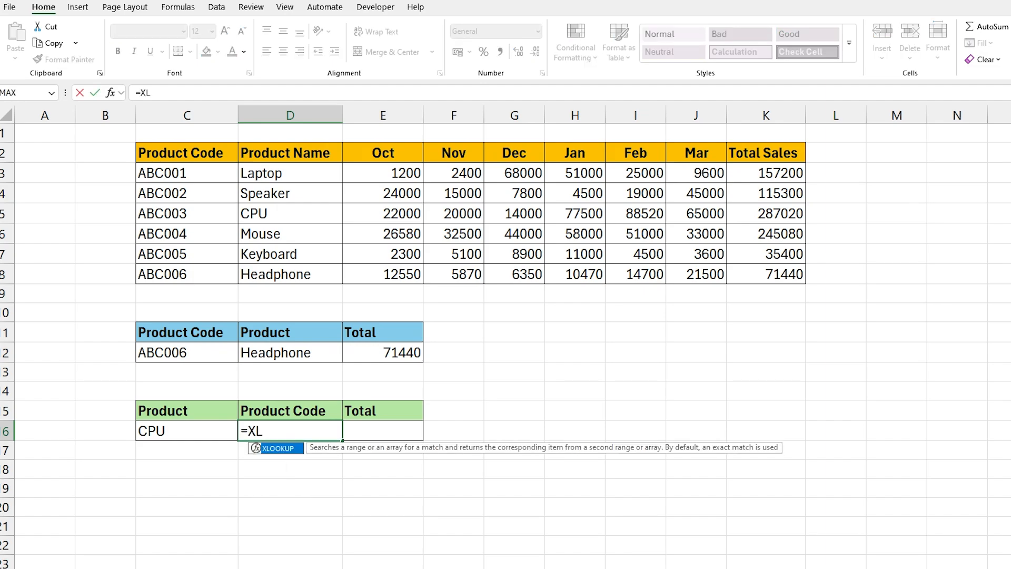
{"action": "type", "text": "OOKUP("}
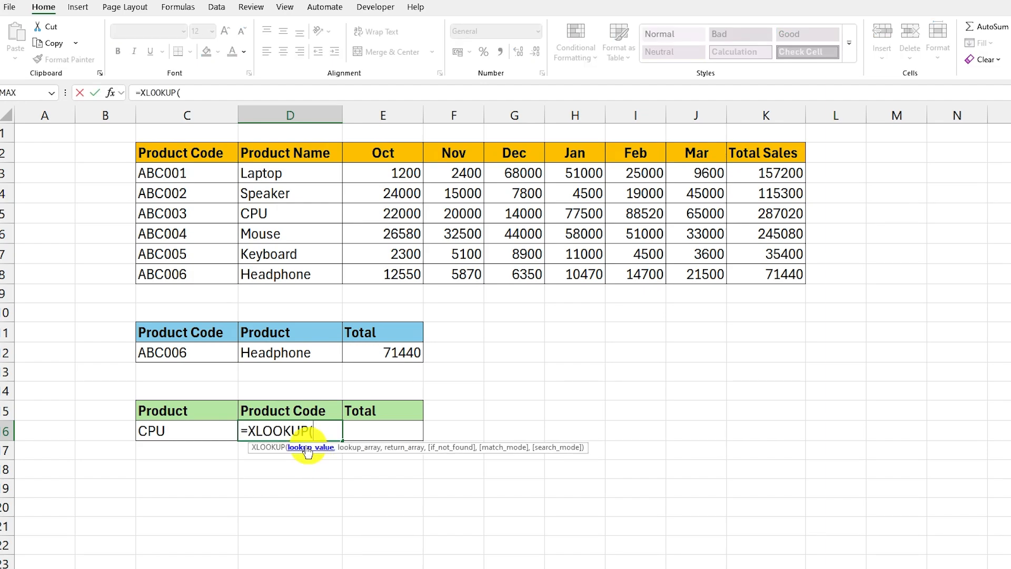
{"action": "left_click", "coordinate": [181, 433]}
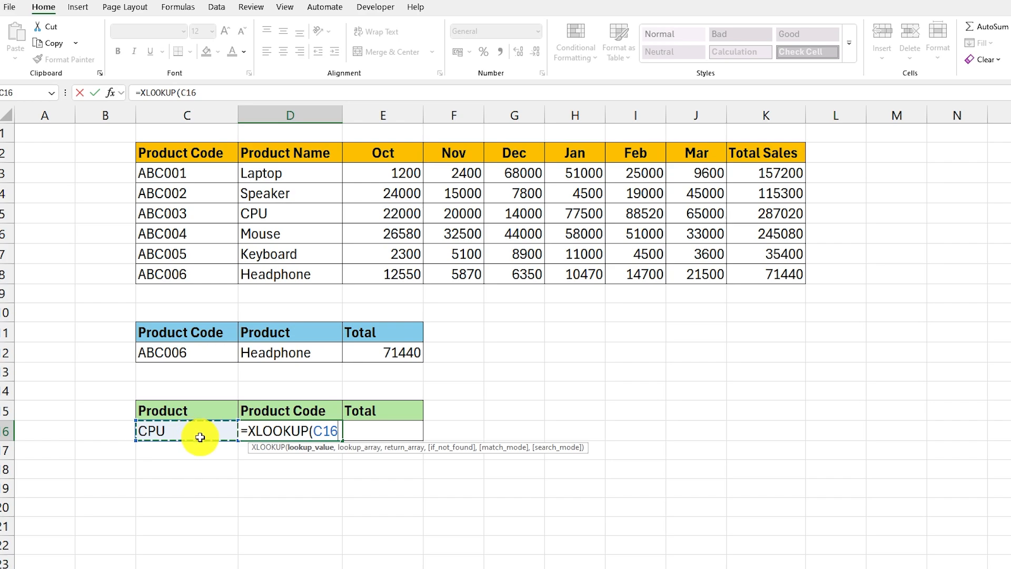
{"action": "type", "text": ","}
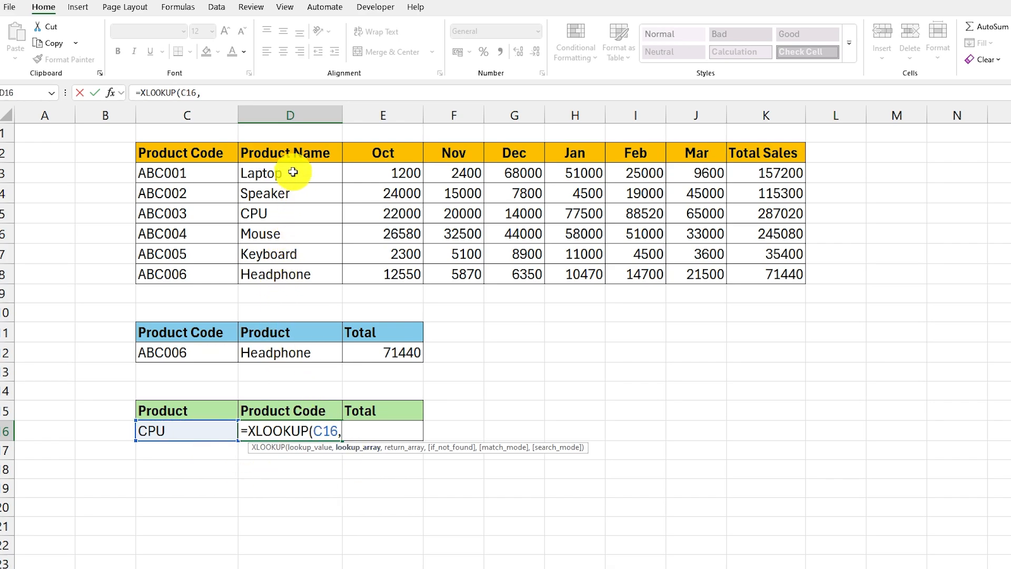
{"action": "left_click_drag", "start_coordinate": [292, 172], "coordinate": [292, 266]}
{"action": "type", "text": ","}
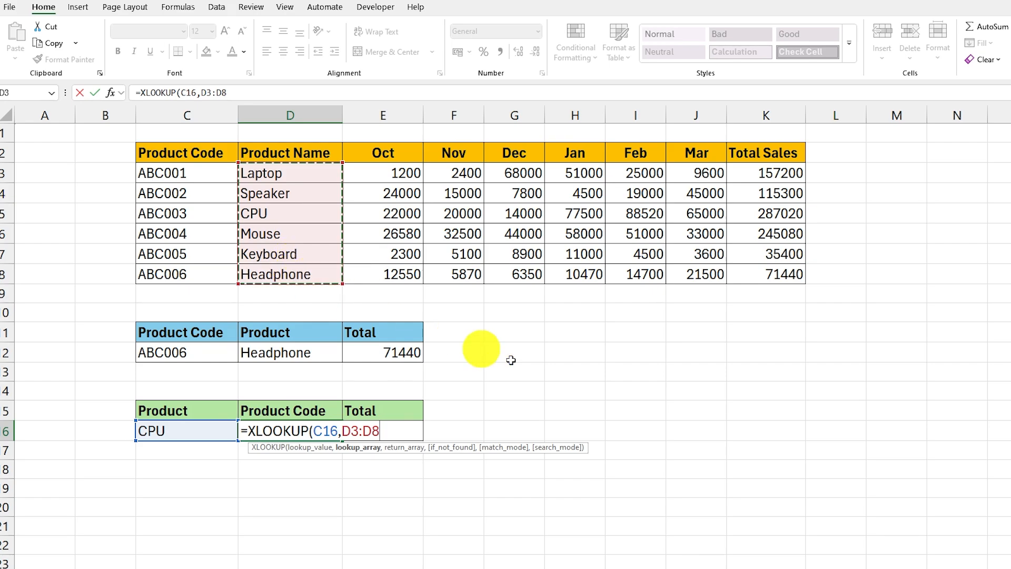
Complete the D16 formula with CHOOSE({1,2},C3:C8,K3:K8) as the return array to return both product code and total sales
{"action": "type", "text": "CHOOSE({1,2},"}
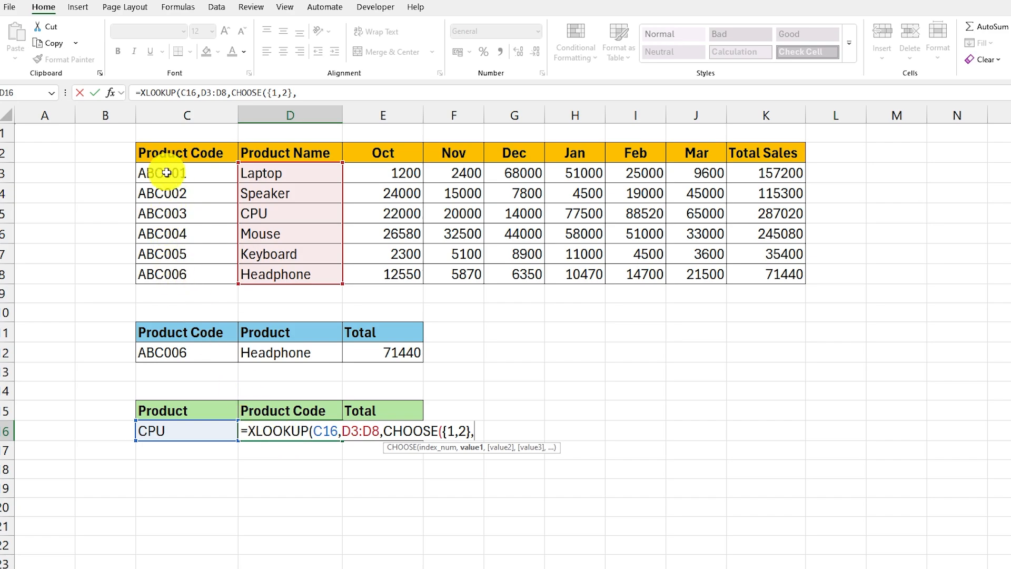
{"action": "left_click_drag", "start_coordinate": [162, 171], "coordinate": [170, 274]}
{"action": "type", "text": ","}
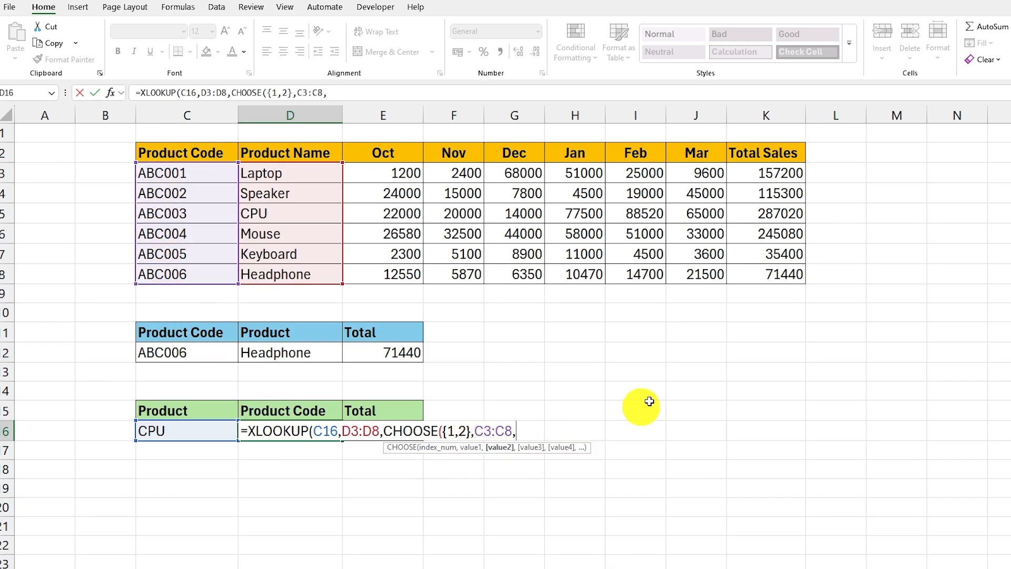
{"action": "left_click_drag", "start_coordinate": [775, 172], "coordinate": [776, 275]}
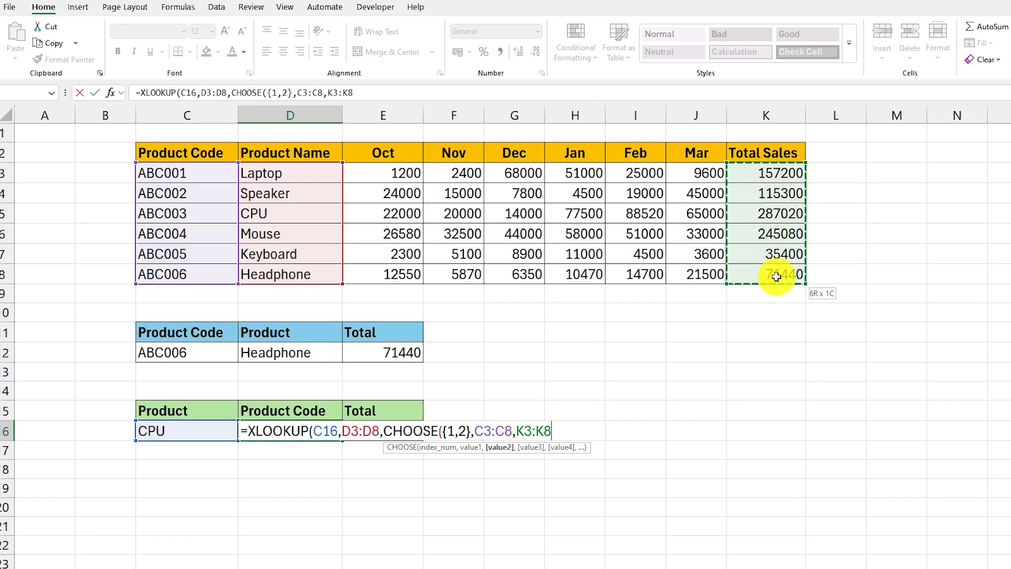
{"action": "type", "text": ")"}
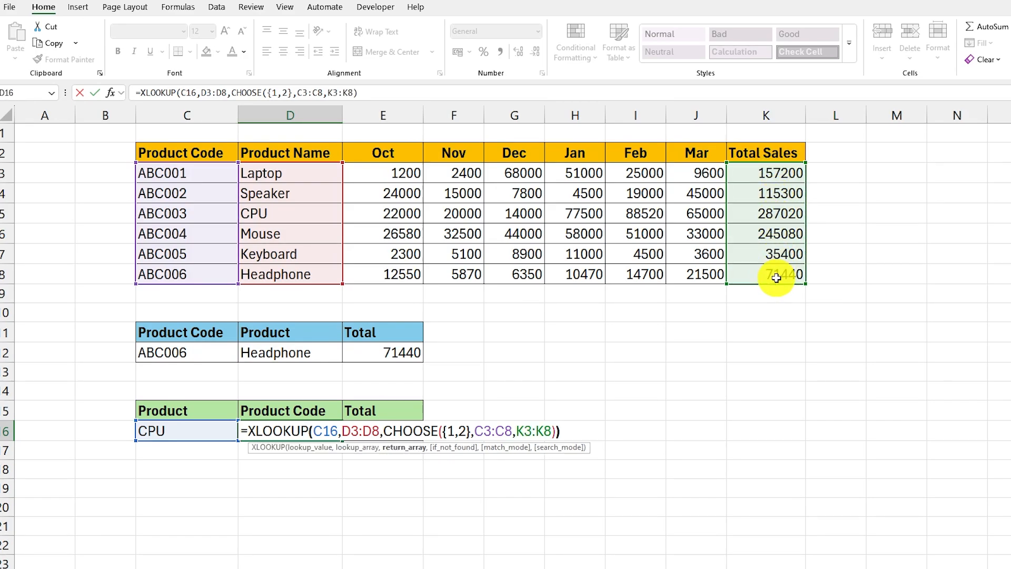
{"action": "type", "text": ")"}
{"action": "key", "text": "Return"}
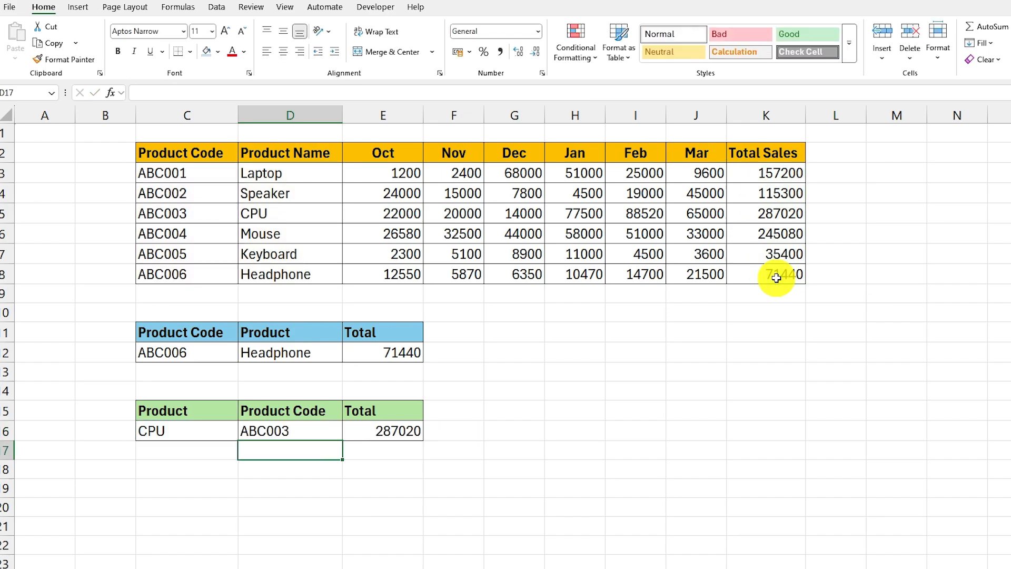
Change the lookup product in C16 to Speaker and check the returned product code and its formula
{"action": "left_click", "coordinate": [158, 428]}
{"action": "left_click", "coordinate": [274, 436]}
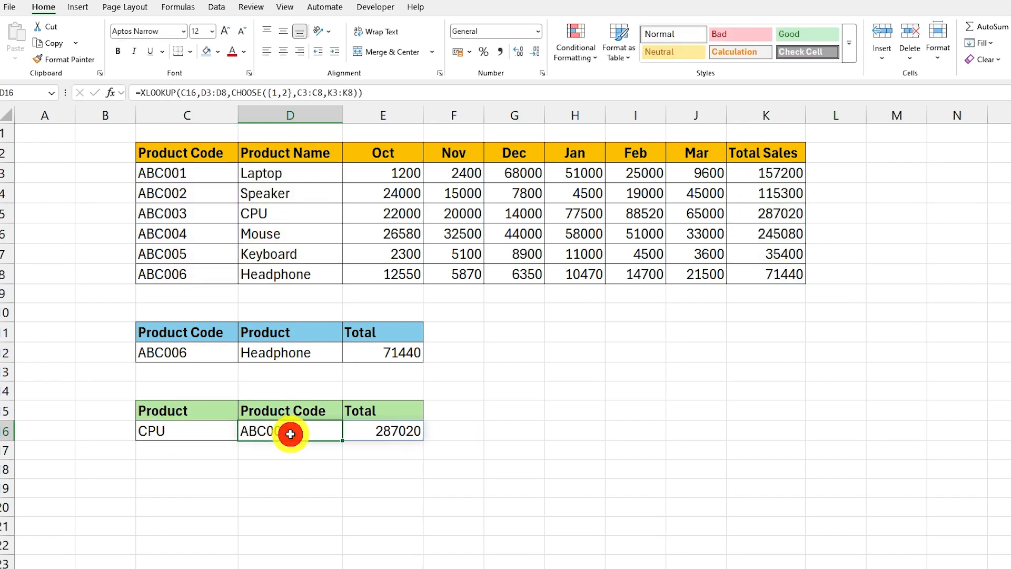
{"action": "left_click", "coordinate": [383, 429]}
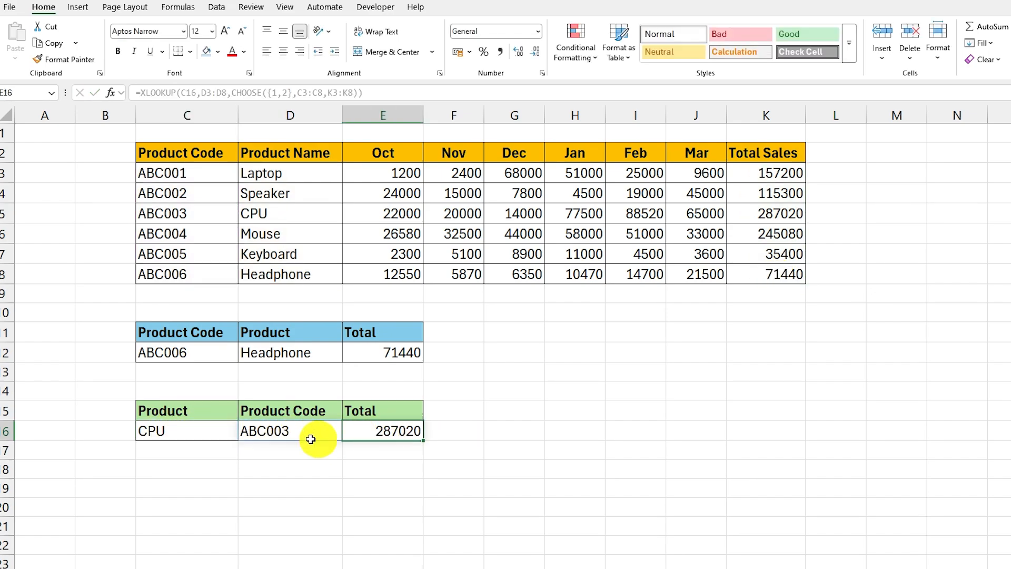
{"action": "left_click", "coordinate": [194, 431]}
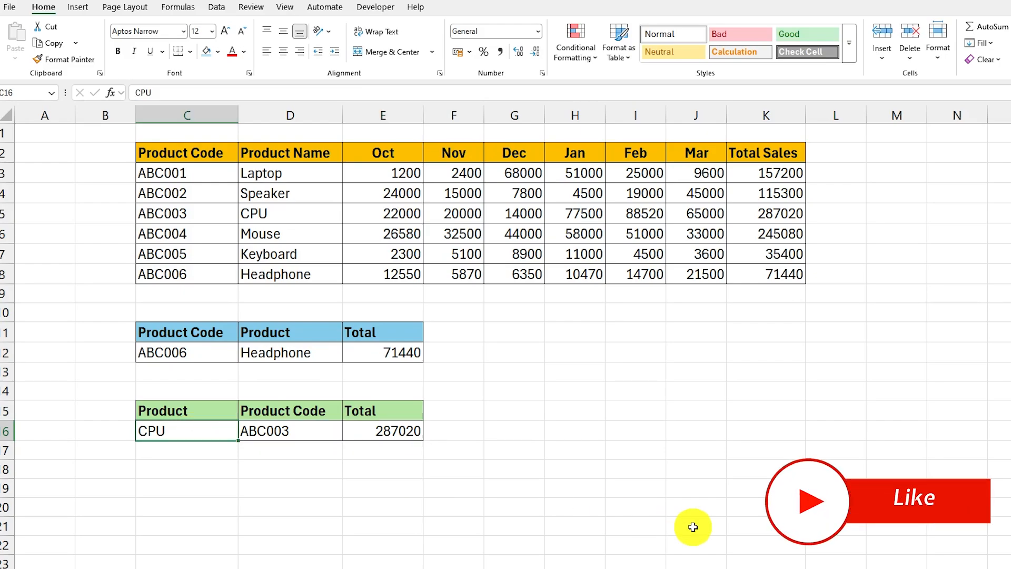
{"action": "type", "text": "Speaker"}
{"action": "key", "text": "Return"}
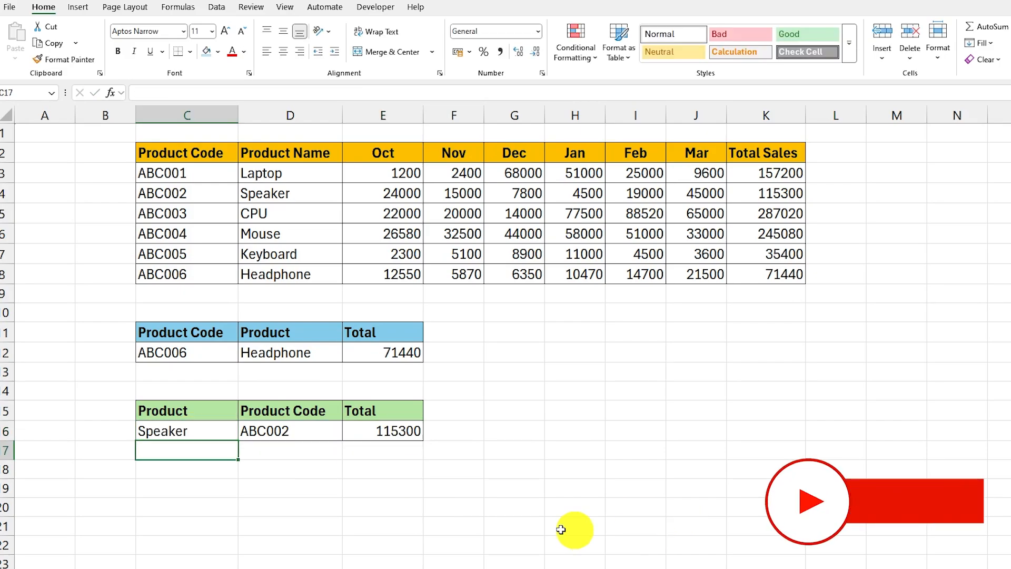
{"action": "left_click", "coordinate": [199, 429]}
{"action": "left_click", "coordinate": [299, 437]}
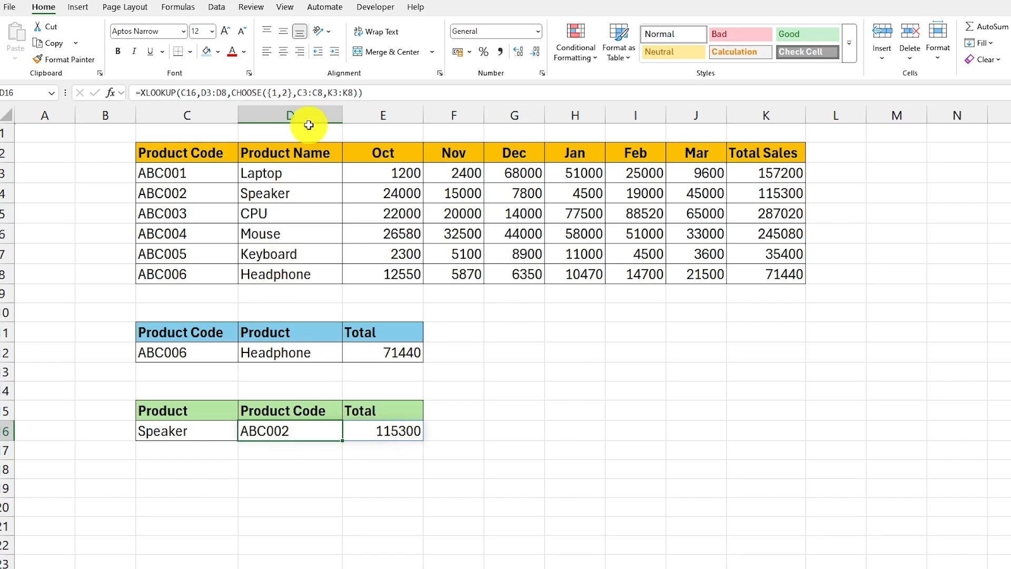
{"action": "left_click", "coordinate": [165, 433]}
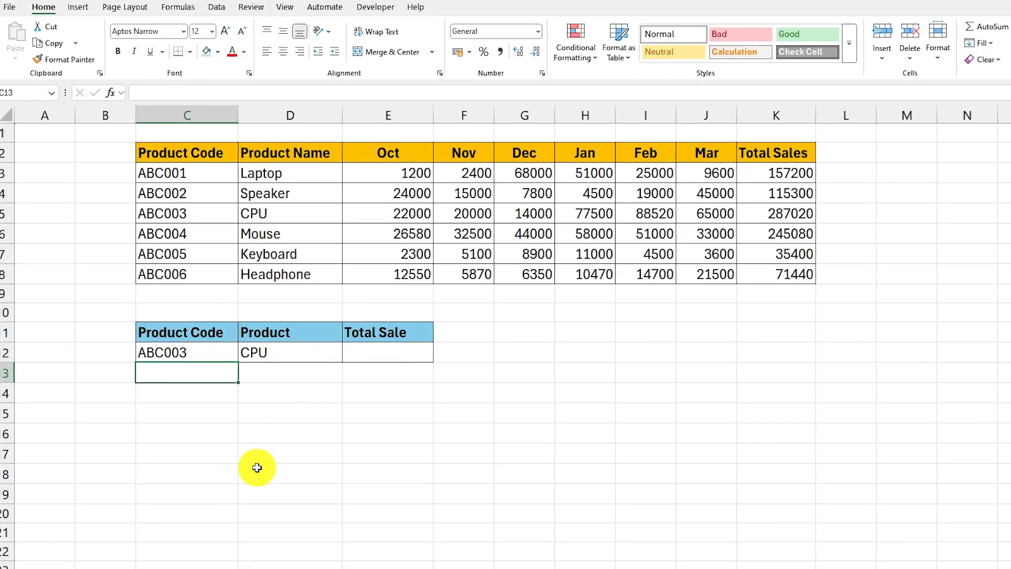
Examine the two lookup values in C12 and D12, the matching table columns C3:C8 and D3:D8, and the empty Total Sale cell
{"action": "left_click", "coordinate": [174, 352]}
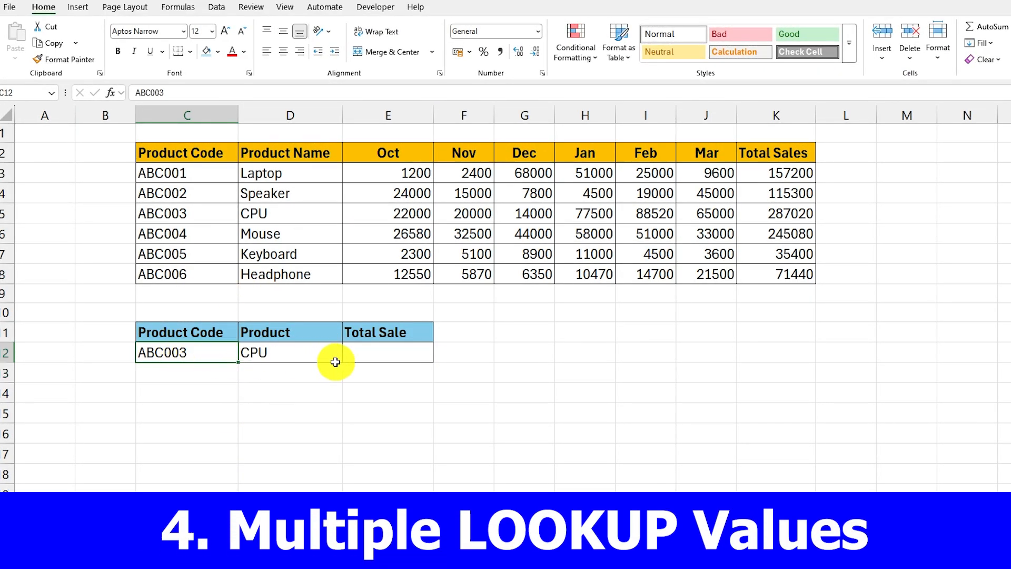
{"action": "left_click", "coordinate": [395, 352]}
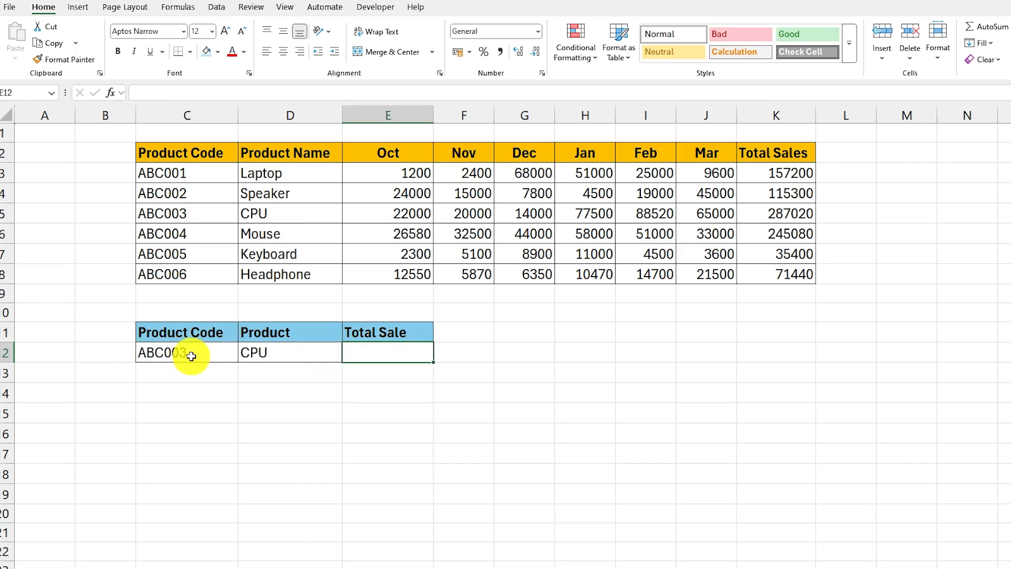
{"action": "left_click", "coordinate": [191, 353]}
{"action": "left_click_drag", "start_coordinate": [165, 172], "coordinate": [192, 273]}
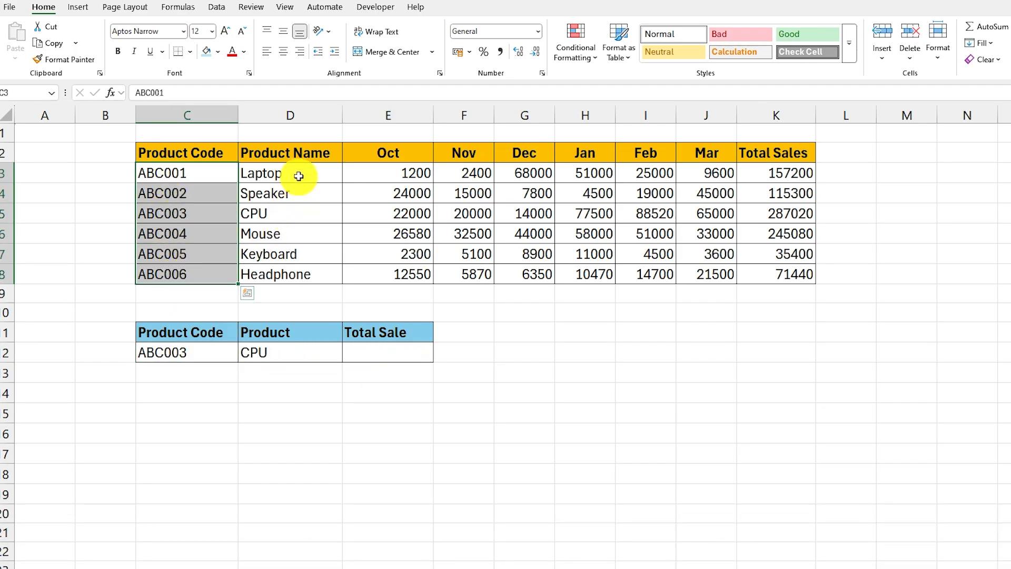
{"action": "left_click_drag", "start_coordinate": [300, 169], "coordinate": [300, 275]}
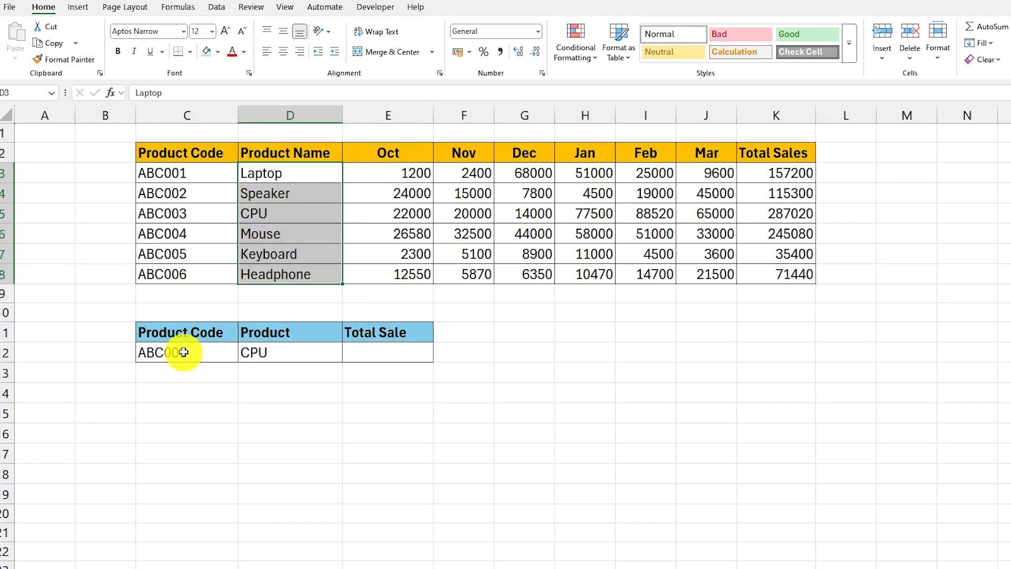
{"action": "left_click", "coordinate": [158, 352]}
{"action": "left_click", "coordinate": [279, 351]}
{"action": "left_click", "coordinate": [169, 351]}
{"action": "left_click", "coordinate": [271, 351]}
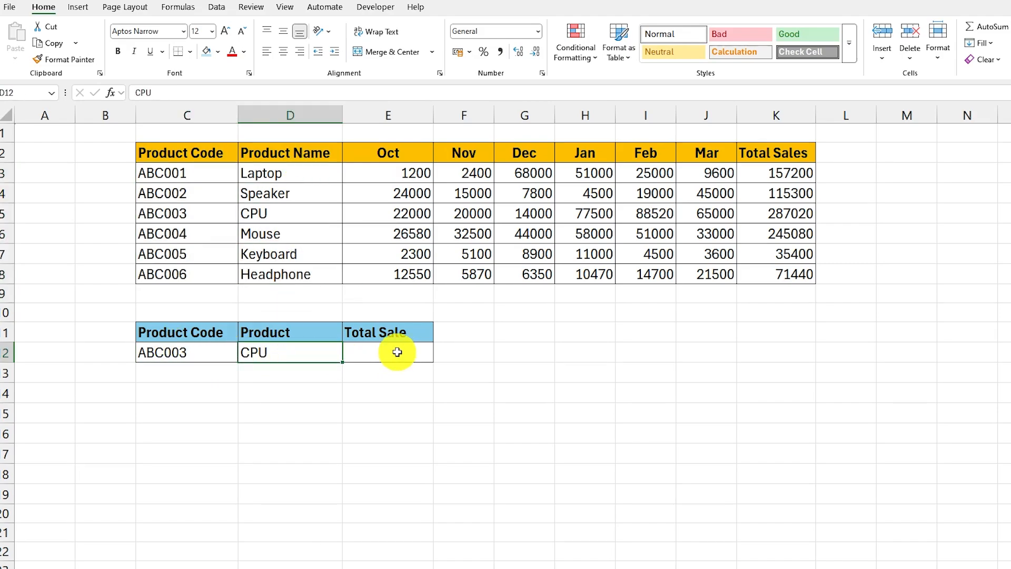
{"action": "left_click", "coordinate": [394, 350]}
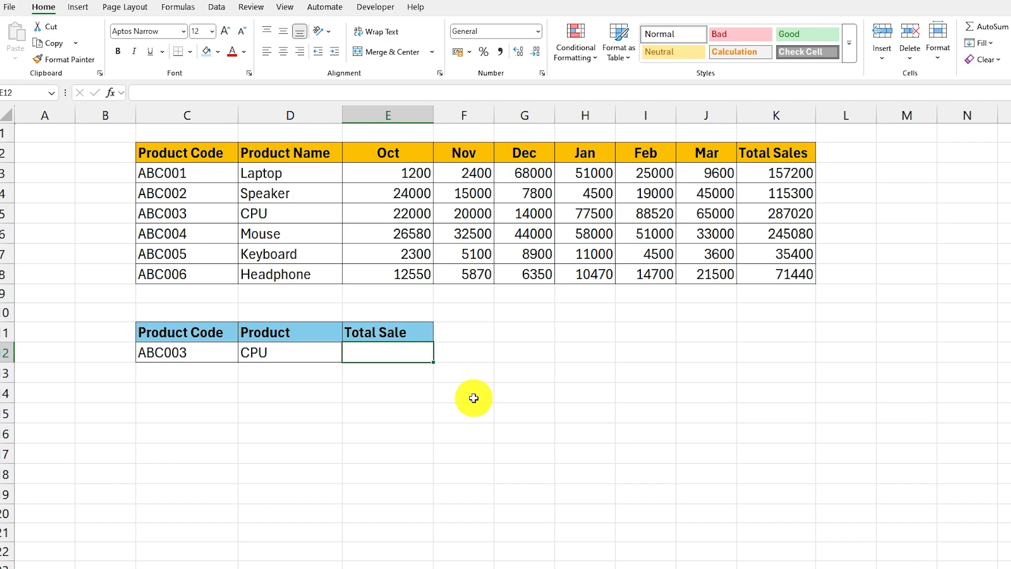
{"action": "left_click", "coordinate": [164, 352]}
{"action": "left_click", "coordinate": [263, 352]}
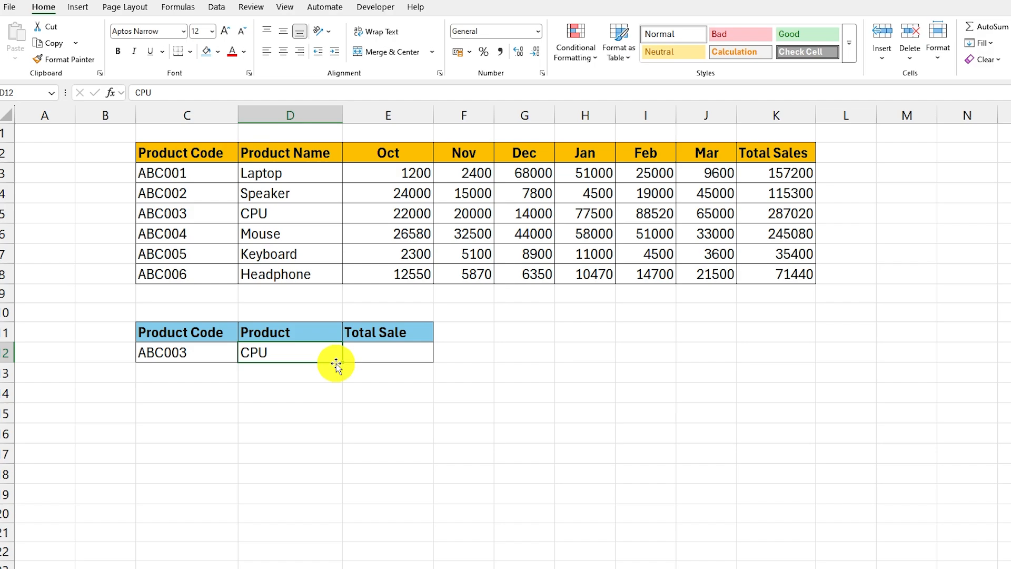
Begin an XLOOKUP formula in the empty Total Sale cell E12 with C12&D12 as the combined lookup value
{"action": "left_click", "coordinate": [374, 354]}
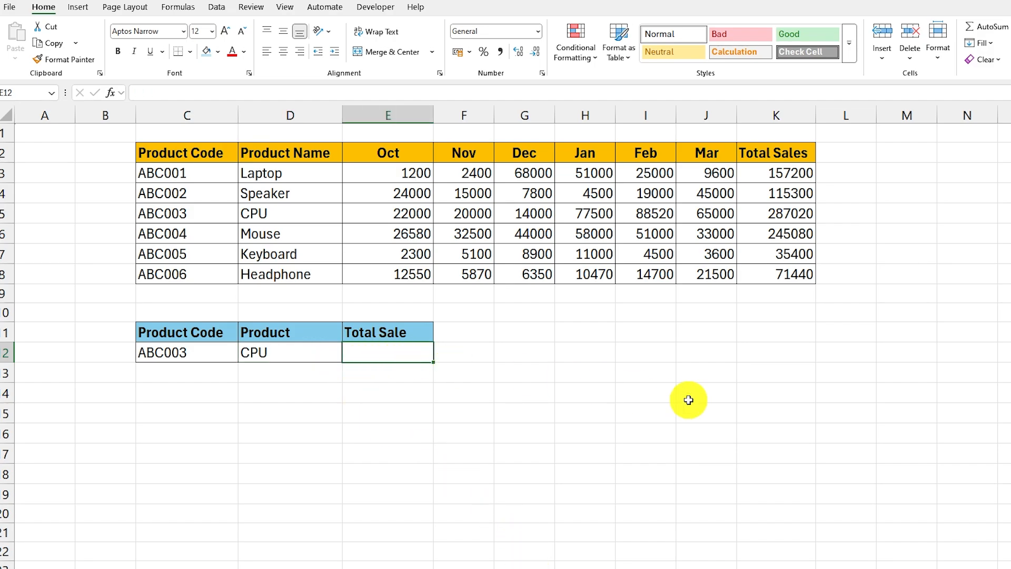
{"action": "type", "text": "=XL"}
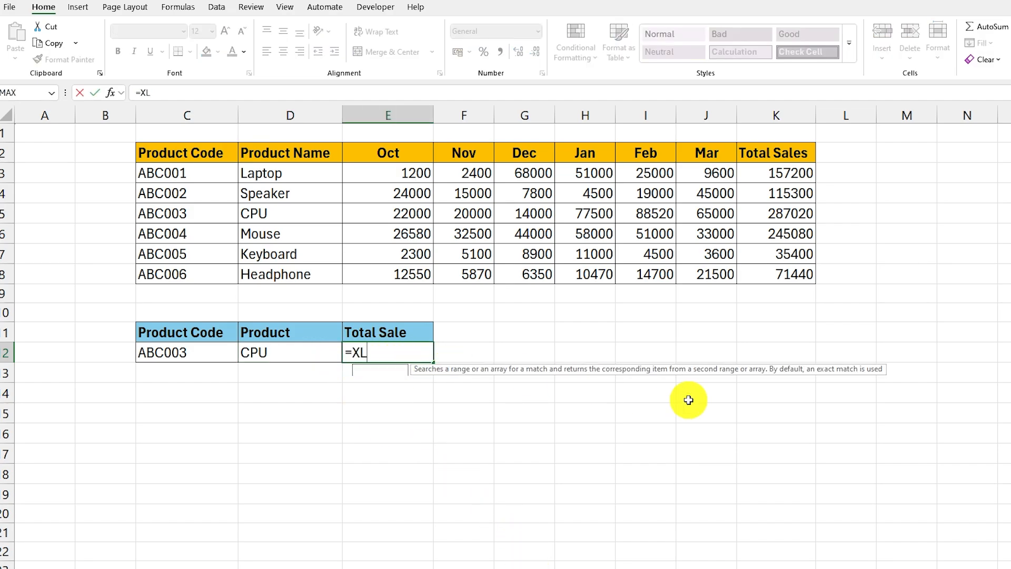
{"action": "type", "text": "OOKUP("}
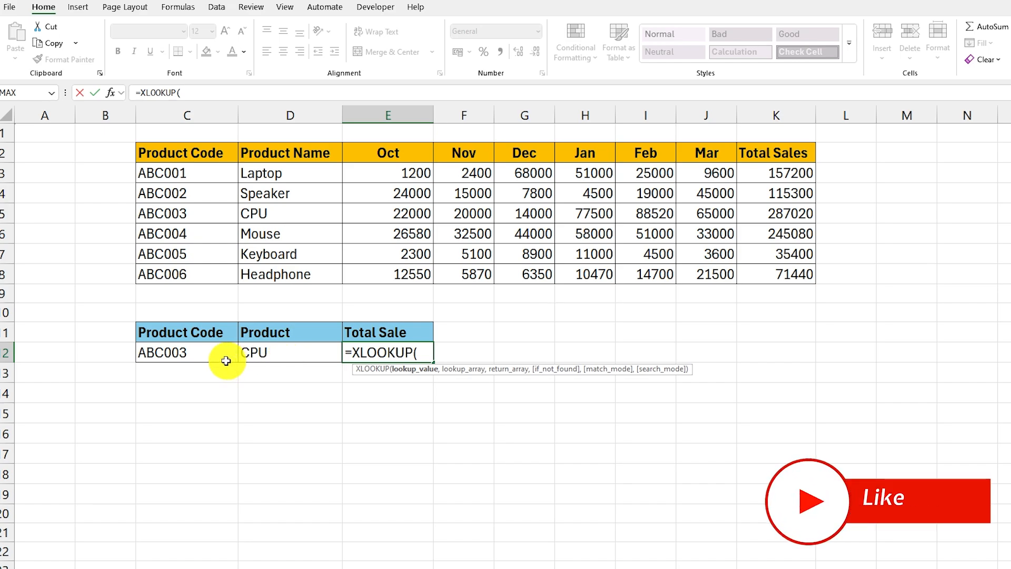
{"action": "left_click", "coordinate": [196, 351]}
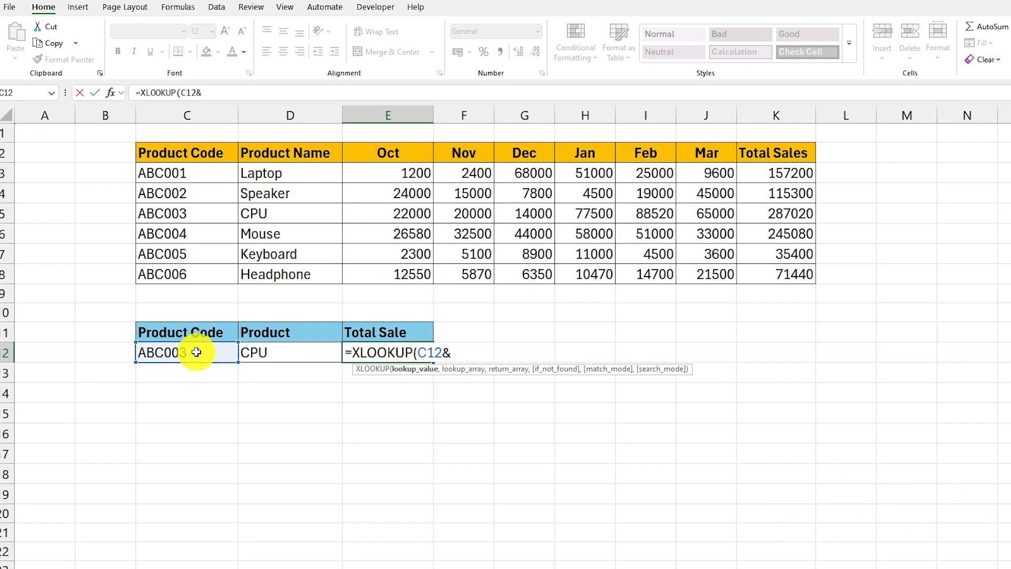
{"action": "left_click", "coordinate": [293, 354]}
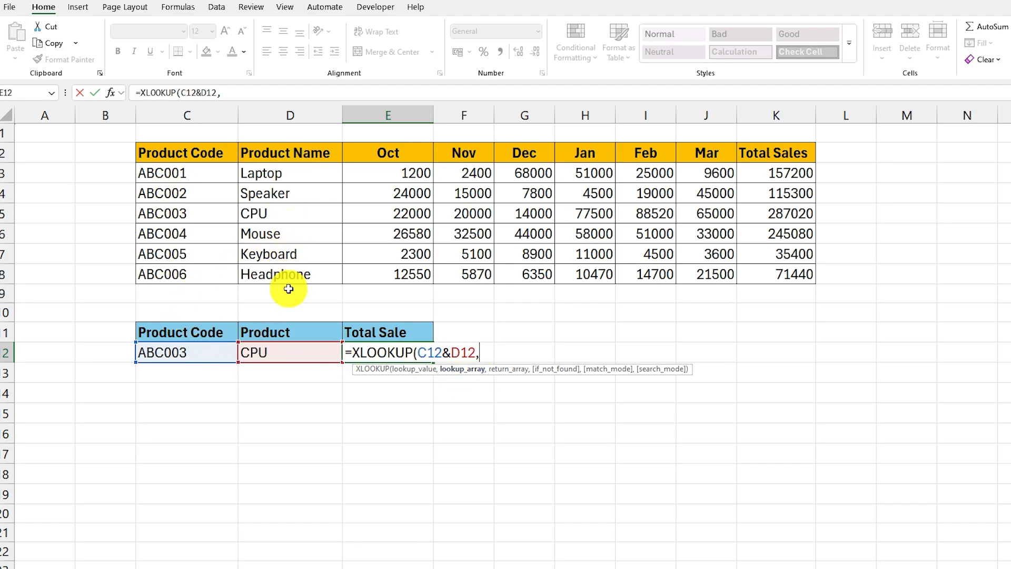
Complete the E12 formula with C3:C8&D3:D8 as the lookup array and K3:K8 as the return array
{"action": "left_click_drag", "start_coordinate": [164, 173], "coordinate": [177, 271]}
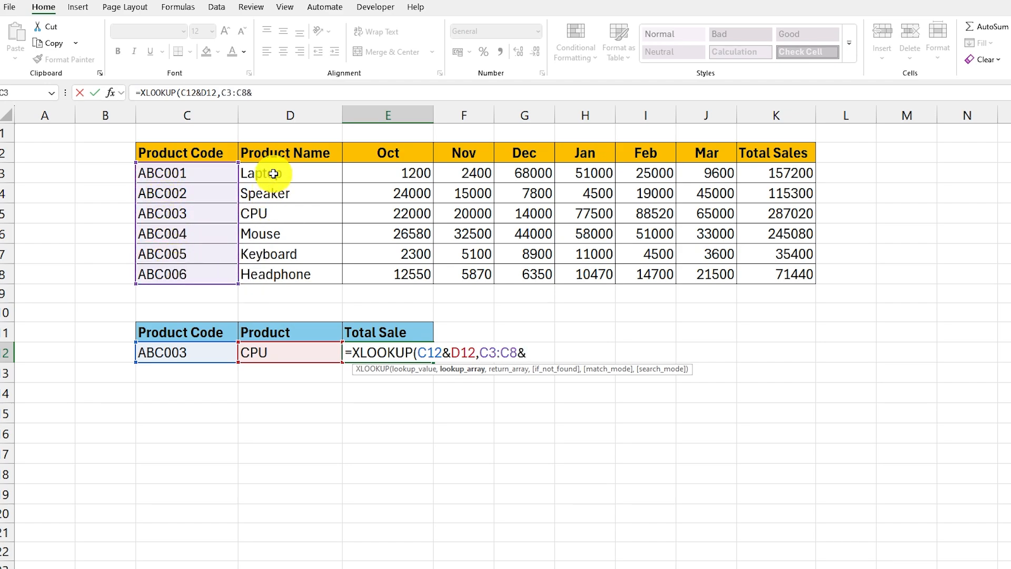
{"action": "left_click_drag", "start_coordinate": [274, 174], "coordinate": [272, 269]}
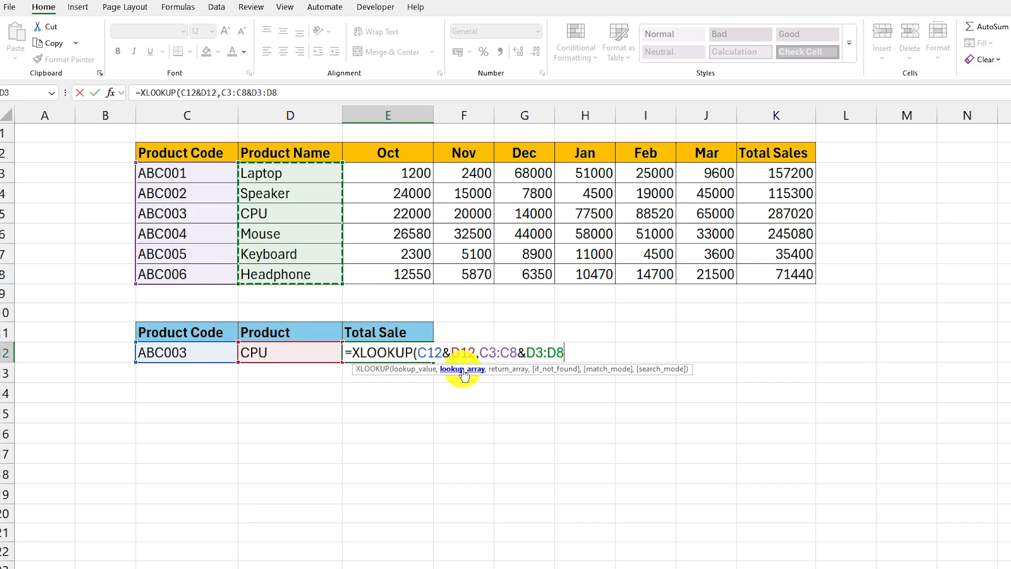
{"action": "type", "text": ","}
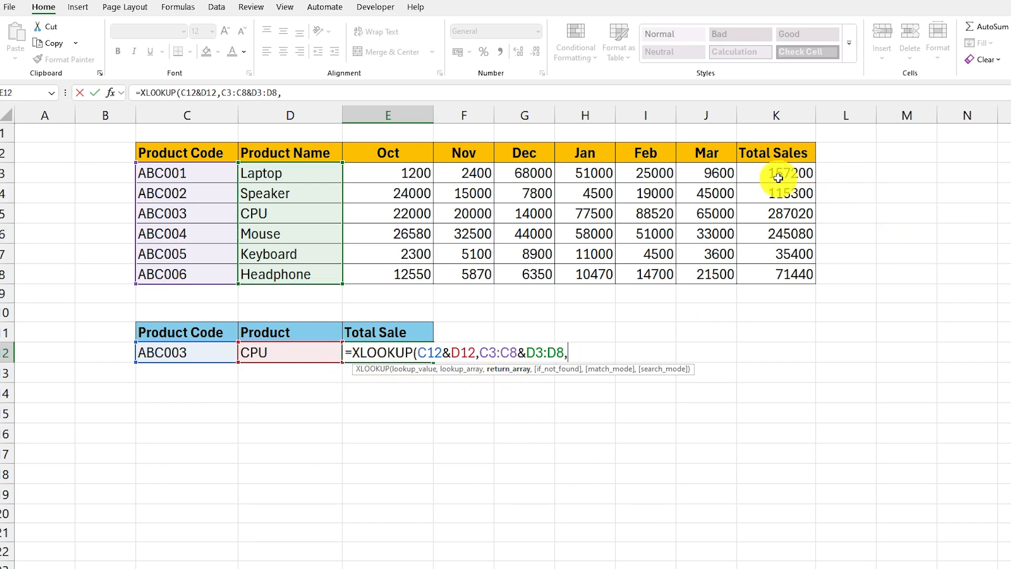
{"action": "left_click_drag", "start_coordinate": [778, 177], "coordinate": [782, 271]}
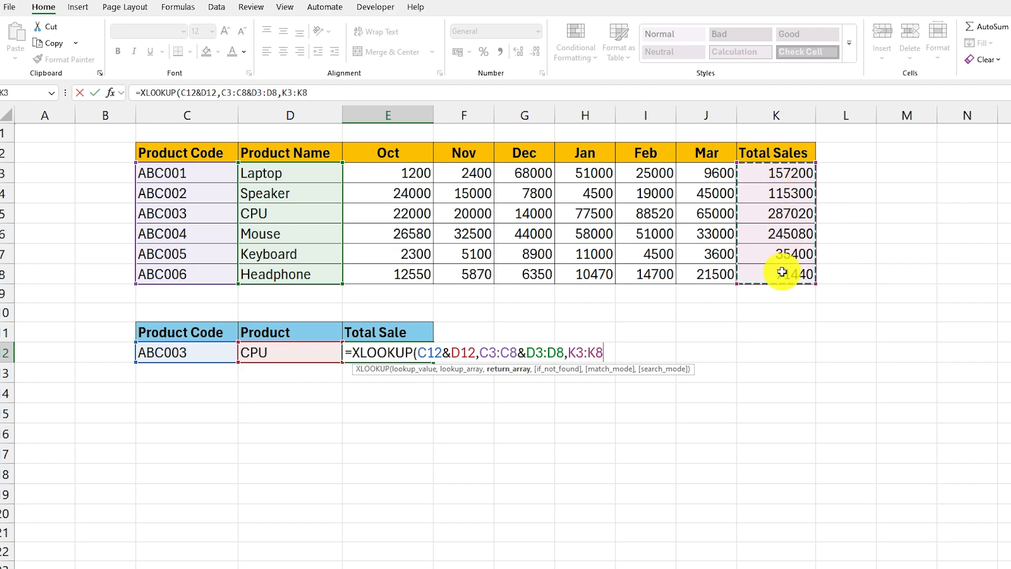
{"action": "key", "text": "Return"}
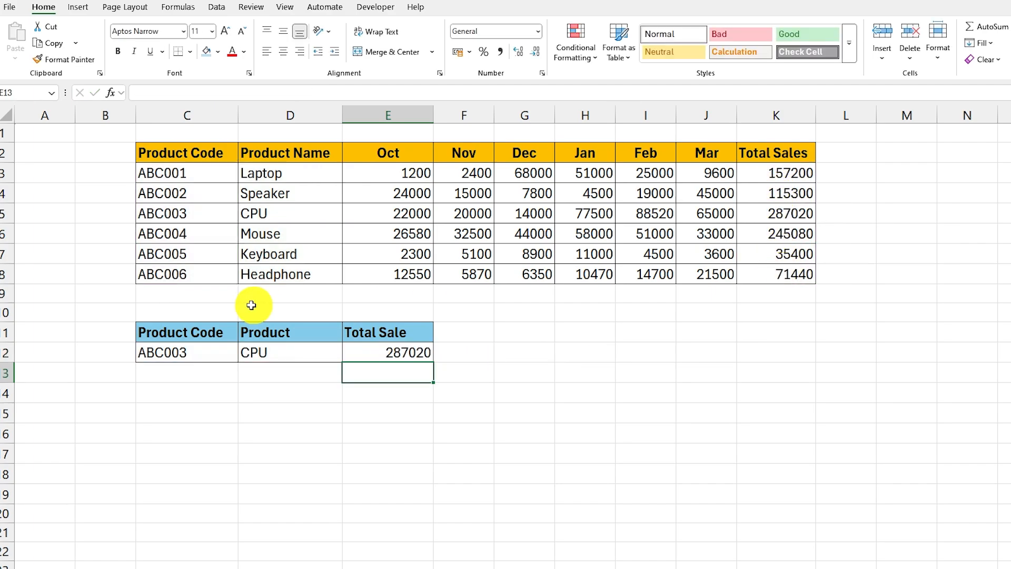
Check the returned total in E12 against the table row matching the product code and product in C12 and D12
{"action": "left_click", "coordinate": [172, 353]}
{"action": "left_click", "coordinate": [272, 354]}
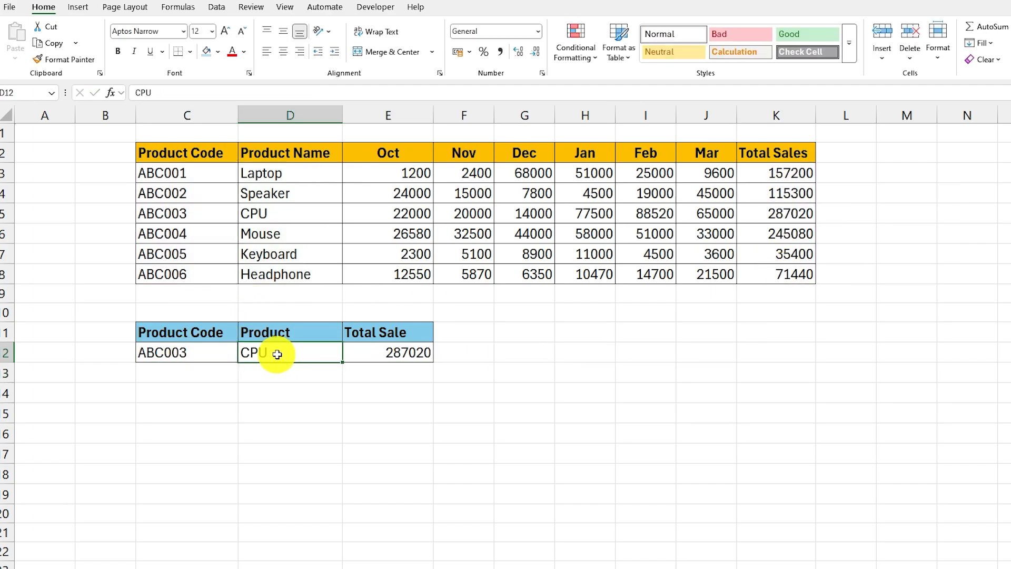
{"action": "left_click", "coordinate": [403, 353]}
{"action": "left_click_drag", "start_coordinate": [143, 212], "coordinate": [768, 218]}
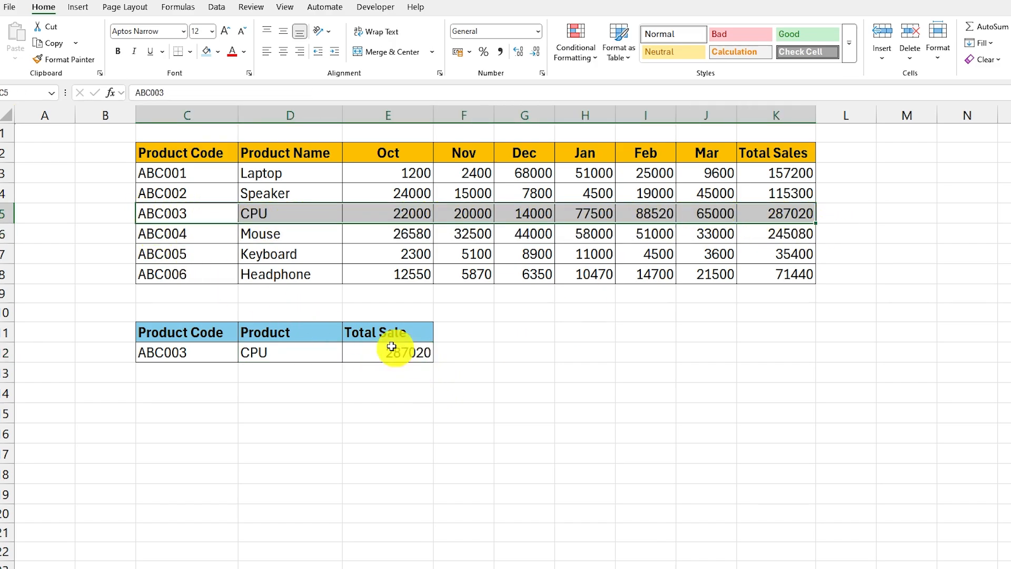
{"action": "left_click", "coordinate": [208, 356]}
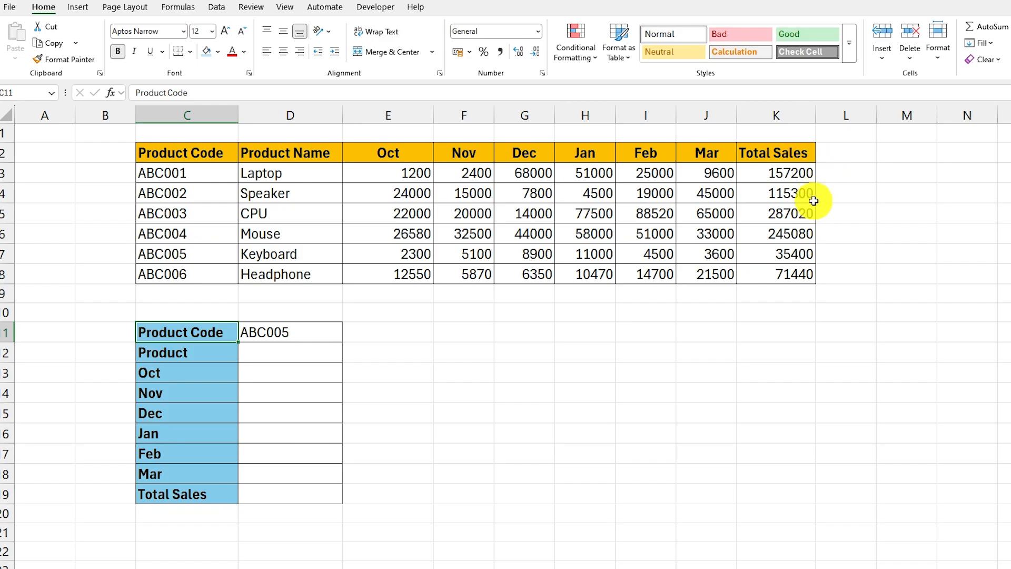
Begin an XLOOKUP formula in the empty Product cell D12 with the product code in D11 as lookup value
{"action": "left_click_drag", "start_coordinate": [467, 334], "coordinate": [942, 330]}
{"action": "left_click_drag", "start_coordinate": [461, 360], "coordinate": [462, 495]}
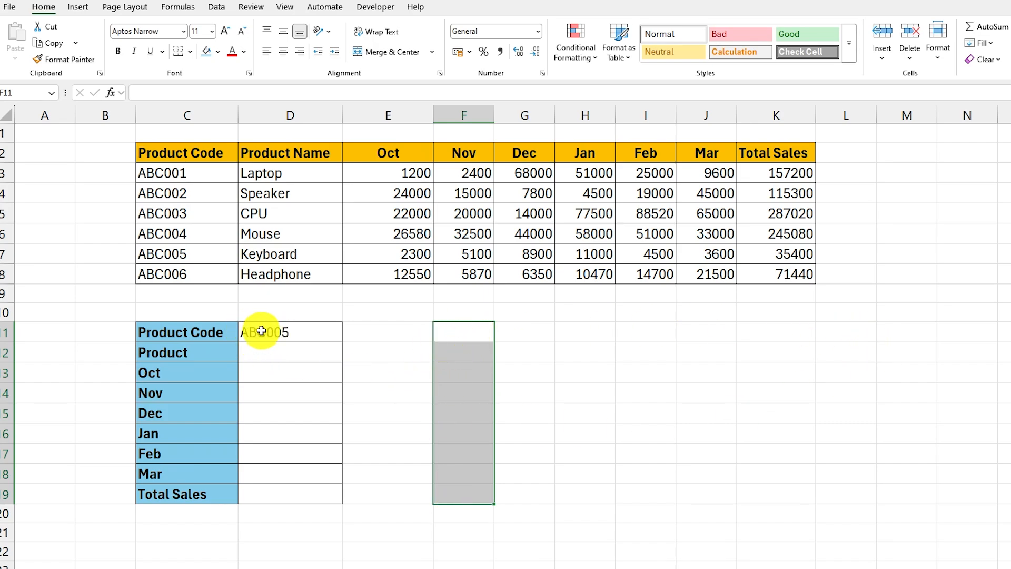
{"action": "left_click", "coordinate": [264, 353]}
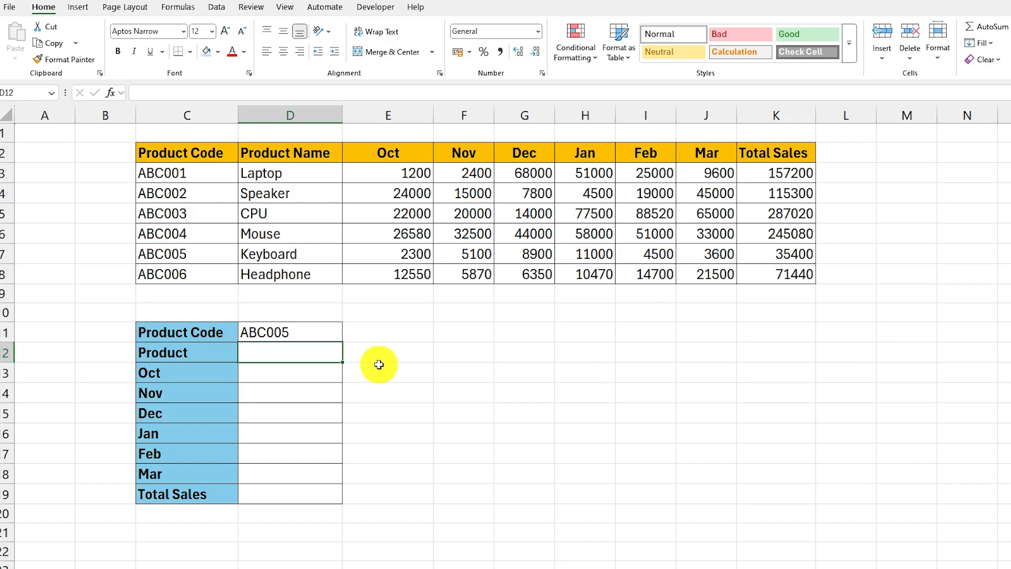
{"action": "type", "text": "="}
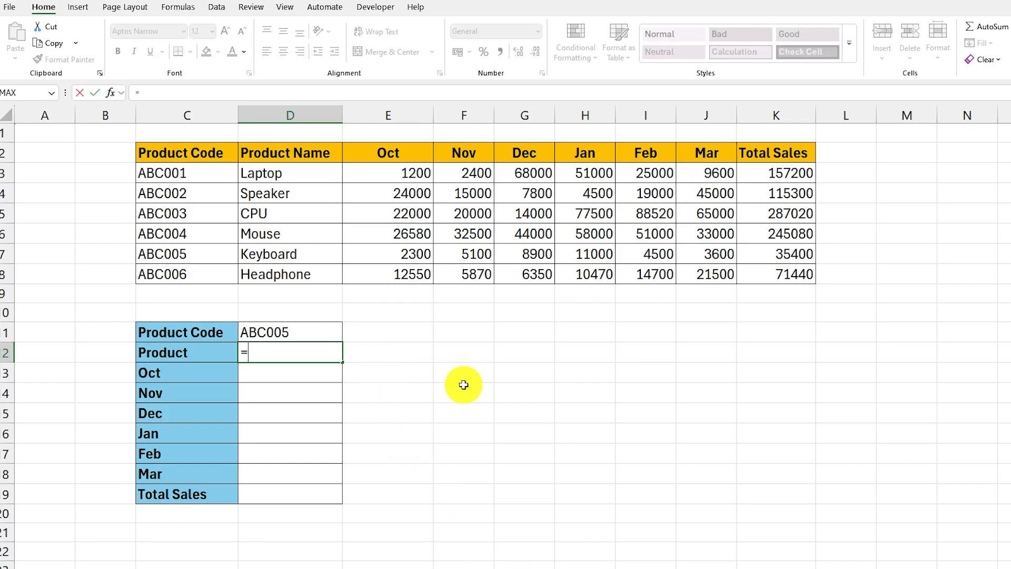
{"action": "type", "text": "XLOOKUP("}
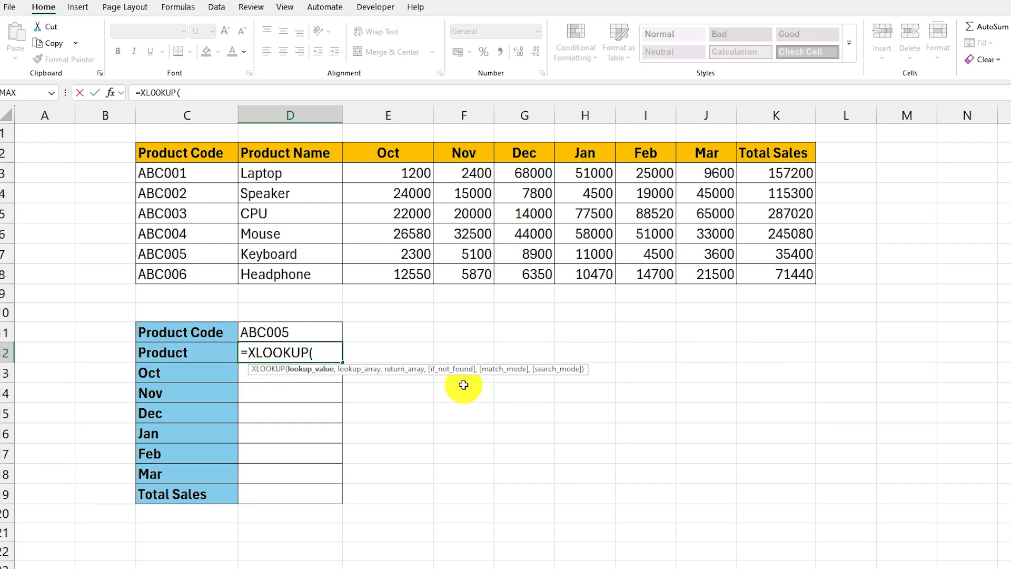
{"action": "left_click", "coordinate": [275, 336]}
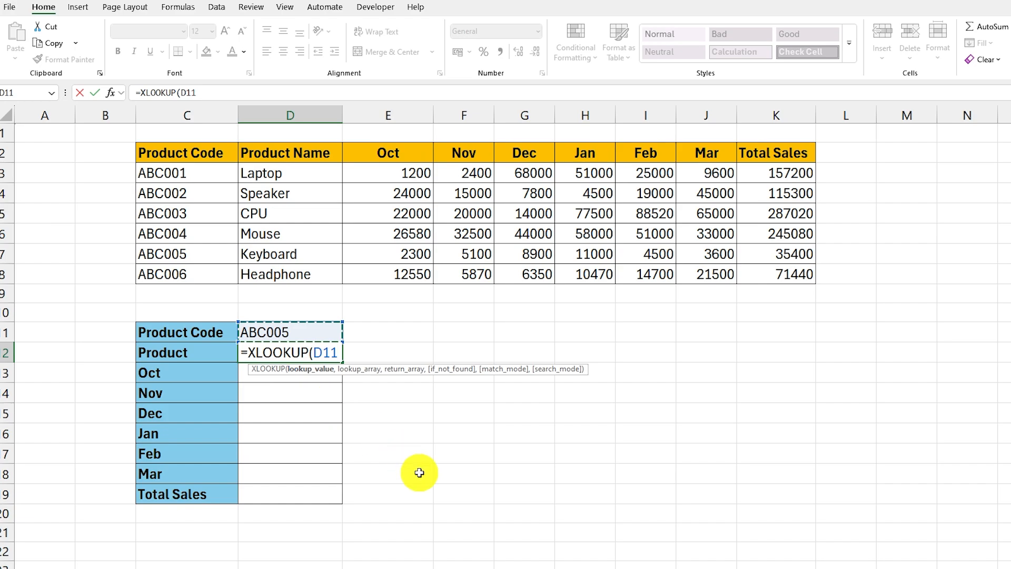
{"action": "type", "text": ","}
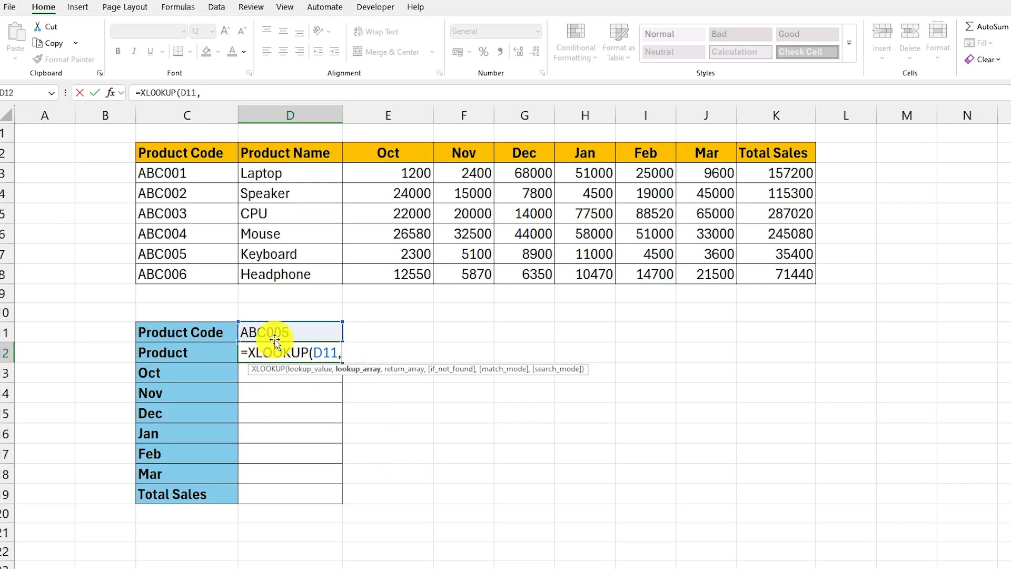
Complete the D12 formula with C3:C8 as the lookup array and D3:K8 as the return array
{"action": "left_click_drag", "start_coordinate": [169, 171], "coordinate": [174, 271]}
{"action": "type", "text": ","}
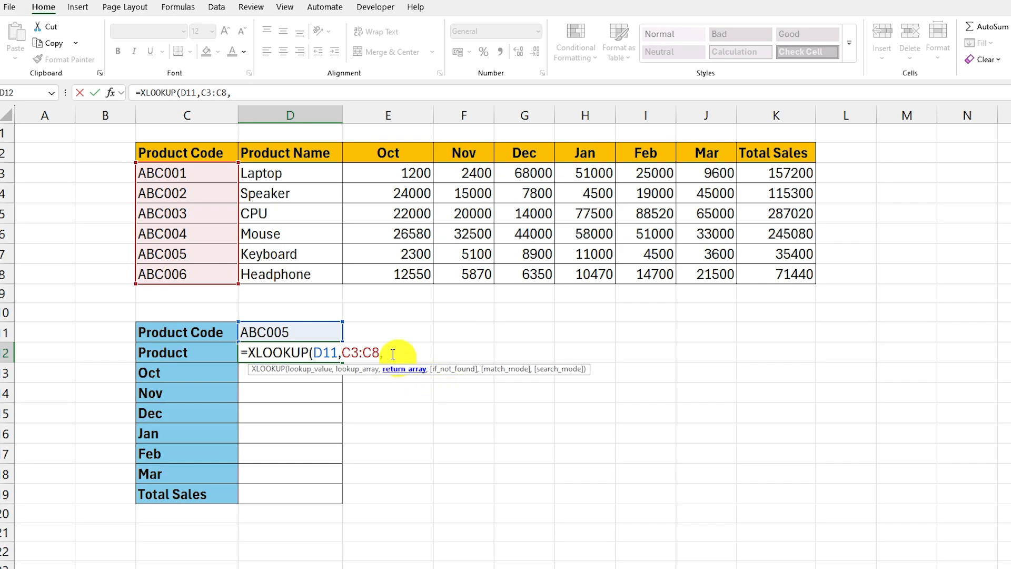
{"action": "left_click_drag", "start_coordinate": [266, 176], "coordinate": [780, 270]}
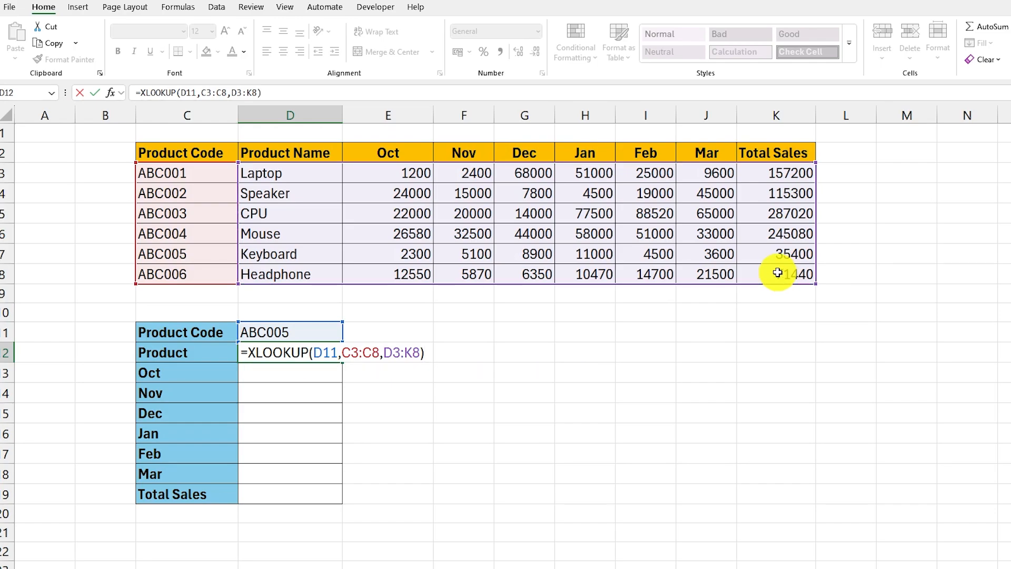
{"action": "key", "text": "Return"}
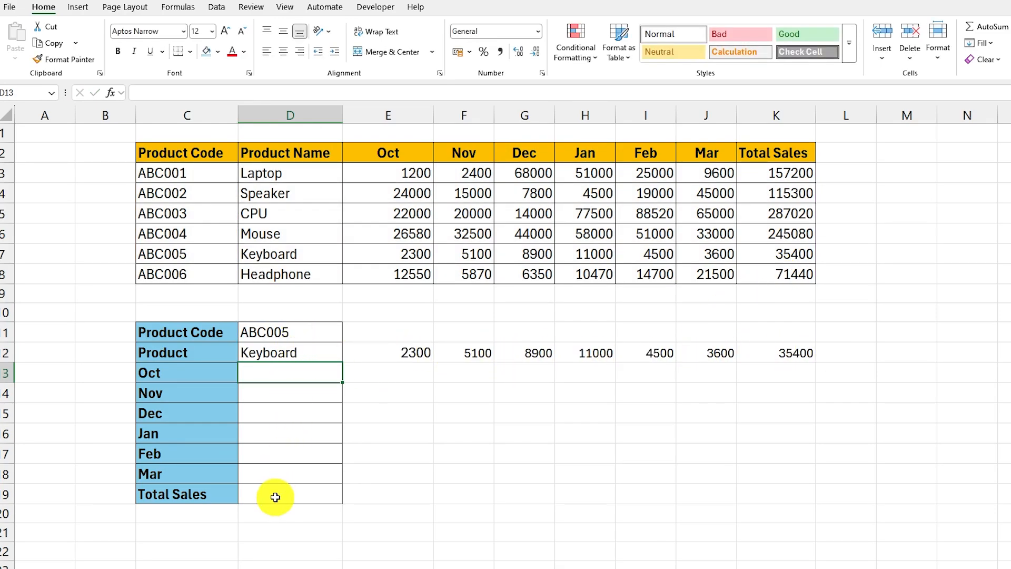
Wrap the D12 formula in TRANSPOSE to make =TRANSPOSE(XLOOKUP(D11,C3:C8,D3:K8)), returning the product's details vertically
{"action": "double_click", "coordinate": [280, 356]}
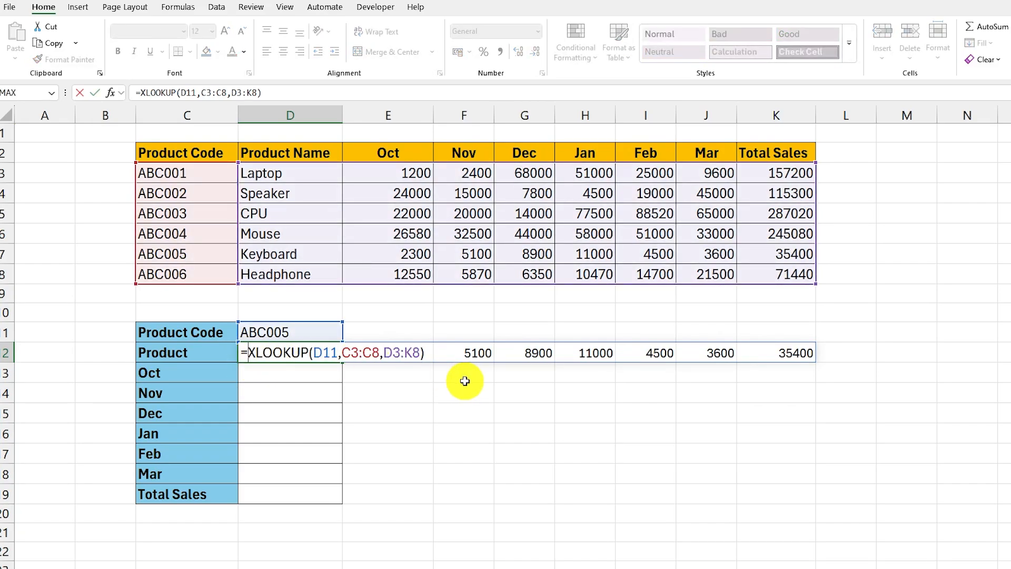
{"action": "type", "text": "TRANSPOSE("}
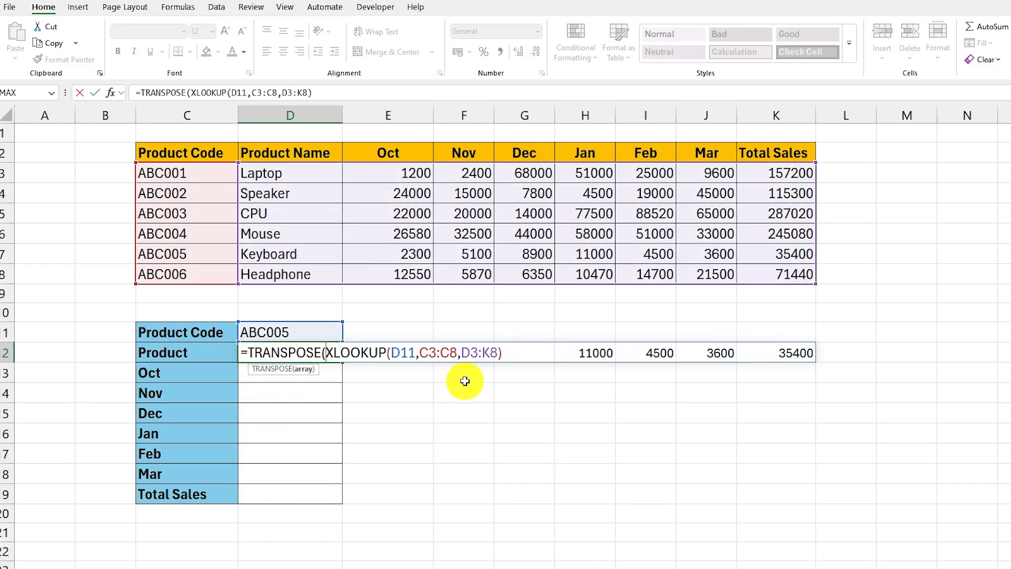
{"action": "left_click", "coordinate": [515, 352]}
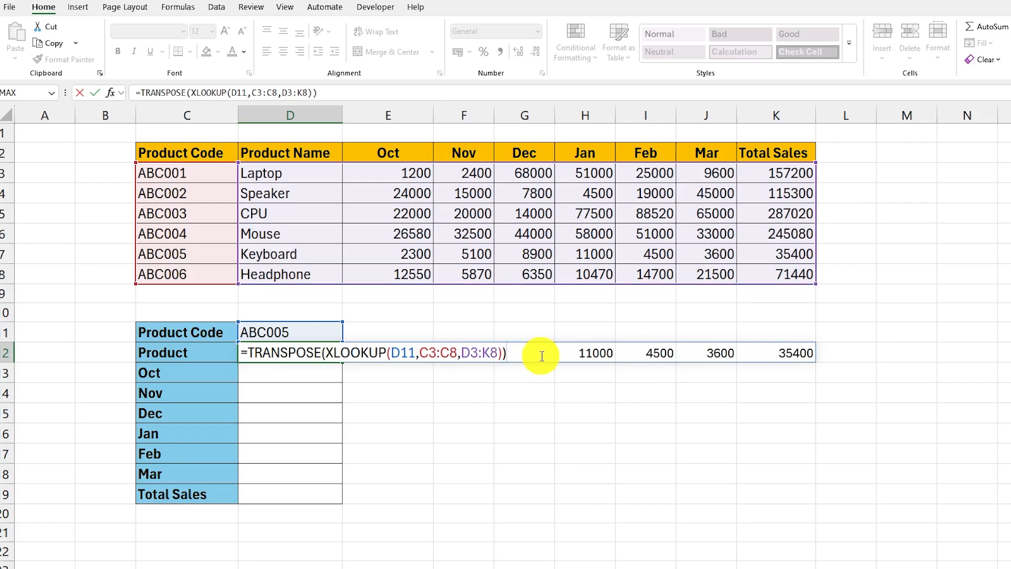
{"action": "key", "text": "Return"}
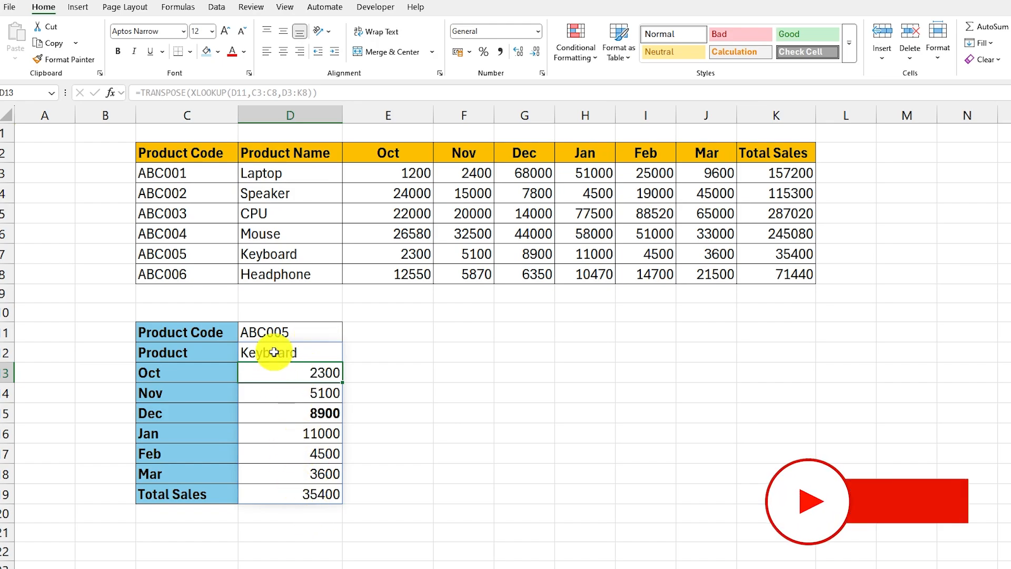
Change the last digit of the product code in D11 to 2 to test the transposed lookup
{"action": "left_click", "coordinate": [270, 330]}
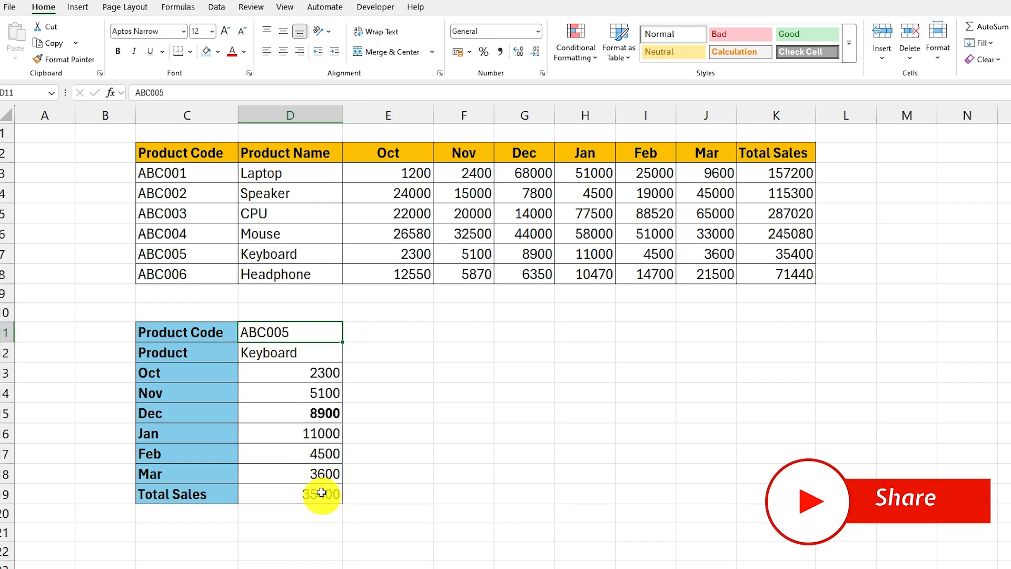
{"action": "double_click", "coordinate": [297, 331]}
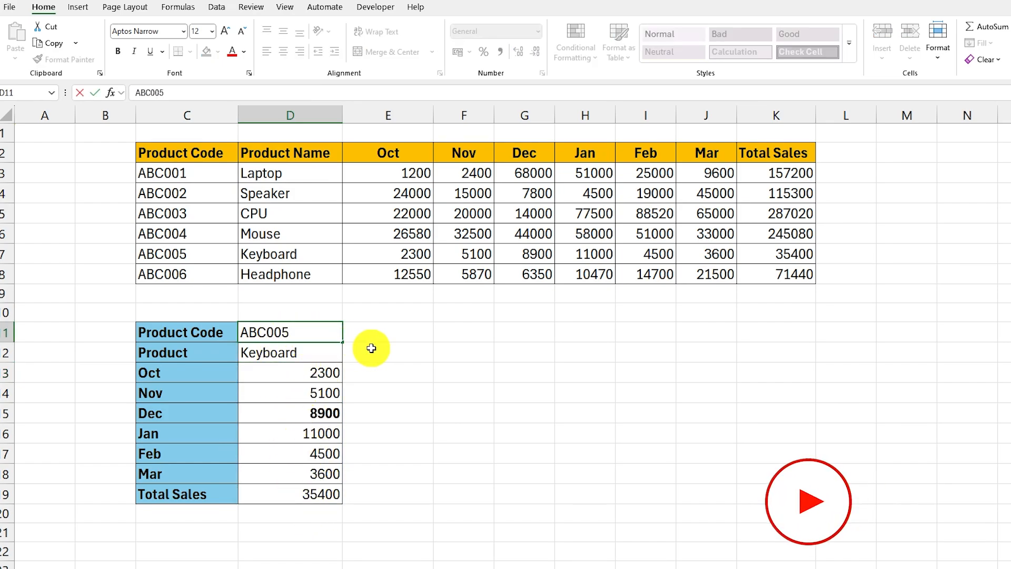
{"action": "type", "text": "2"}
{"action": "key", "text": "Return"}
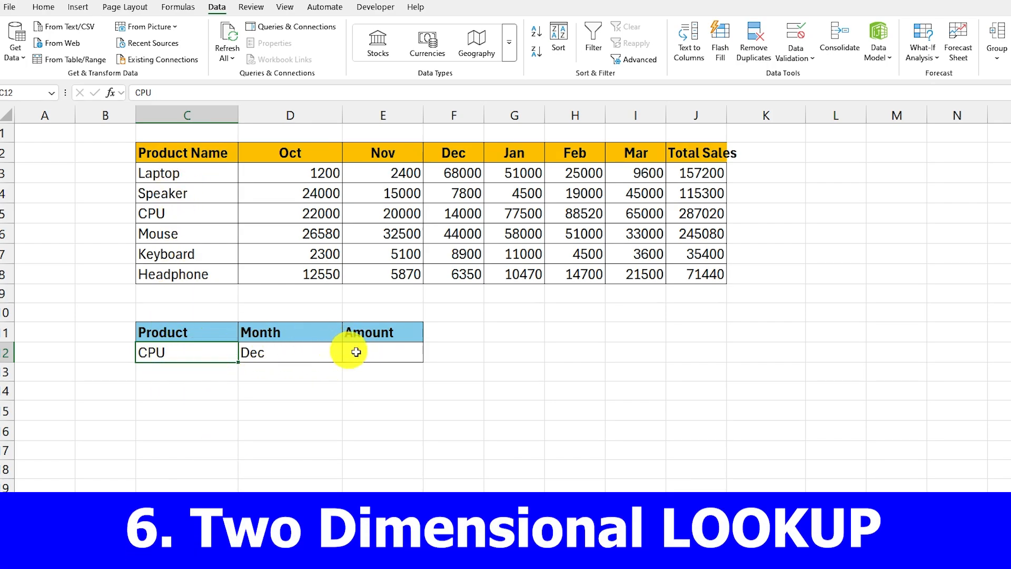
Widen column J to fit the Total Sales header, and examine the lookup cells, product names C3:C8 and headers D2:J2
{"action": "left_click_drag", "start_coordinate": [726, 112], "coordinate": [743, 112]}
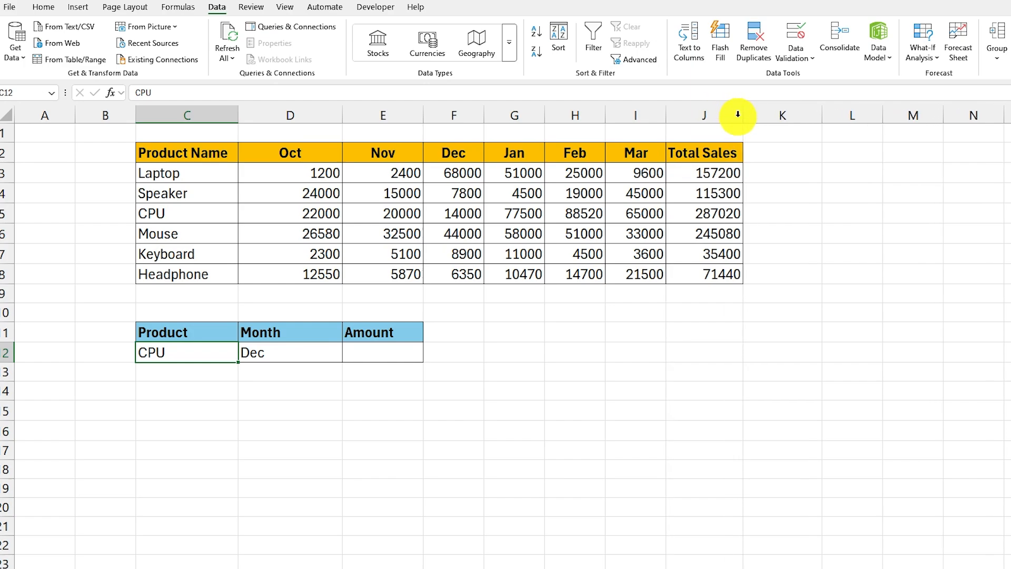
{"action": "left_click", "coordinate": [388, 352]}
{"action": "left_click", "coordinate": [199, 353]}
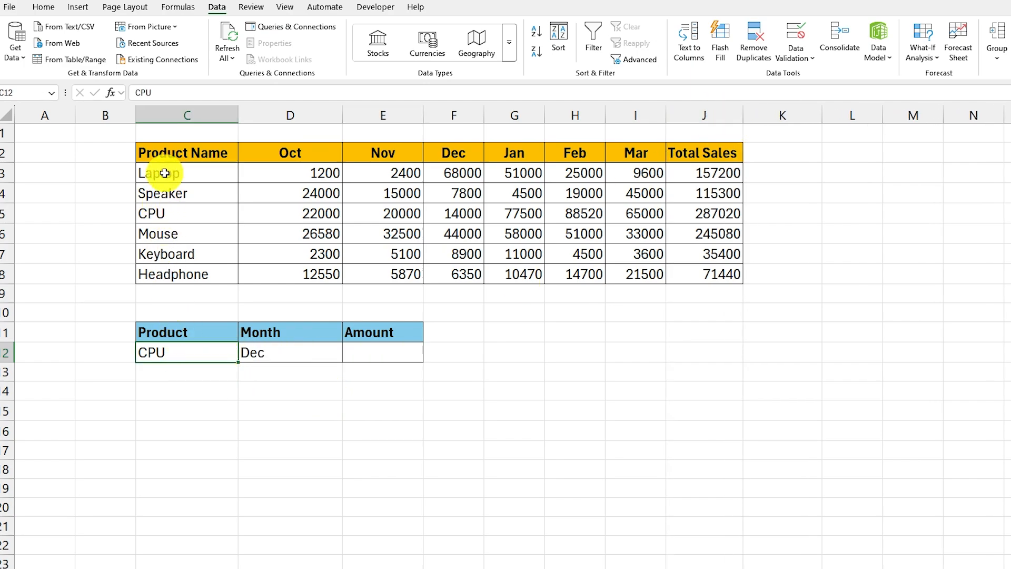
{"action": "left_click_drag", "start_coordinate": [165, 173], "coordinate": [173, 275]}
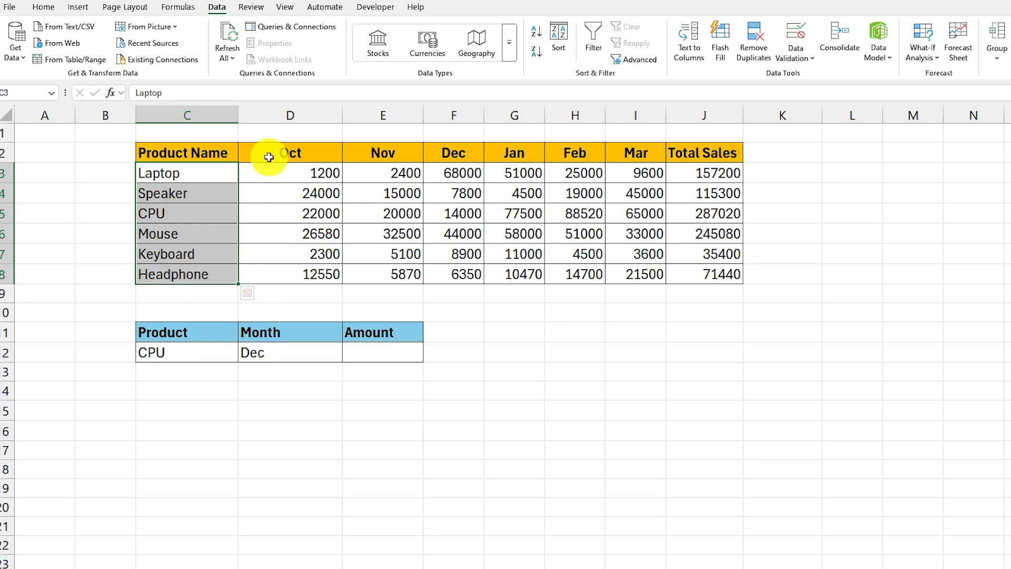
{"action": "left_click_drag", "start_coordinate": [269, 157], "coordinate": [695, 158]}
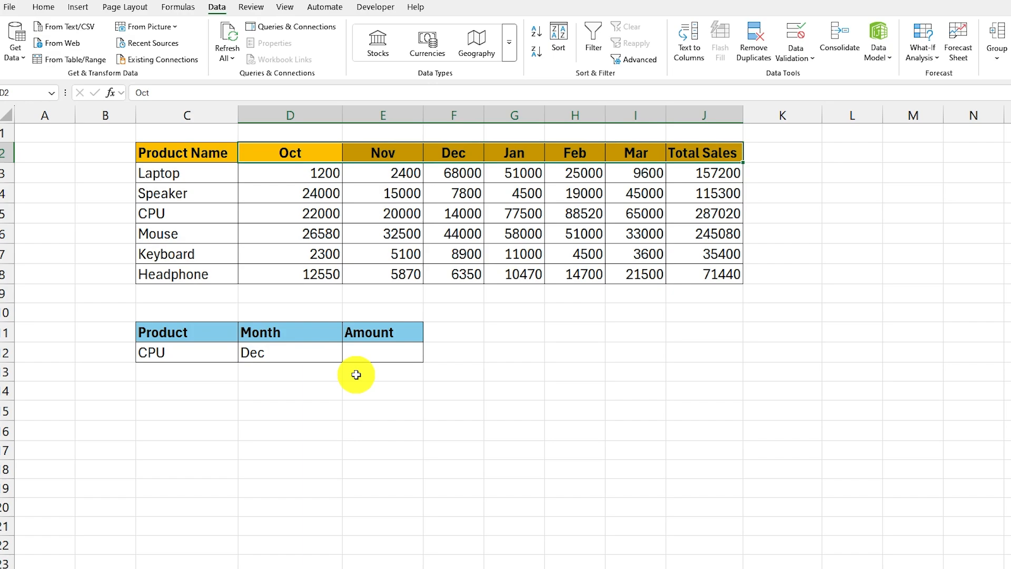
Enter =XLOOKUP(C12,C3:C8,D3:I8) in E12 to return all monthly sales for the product in C12
{"action": "left_click", "coordinate": [370, 351]}
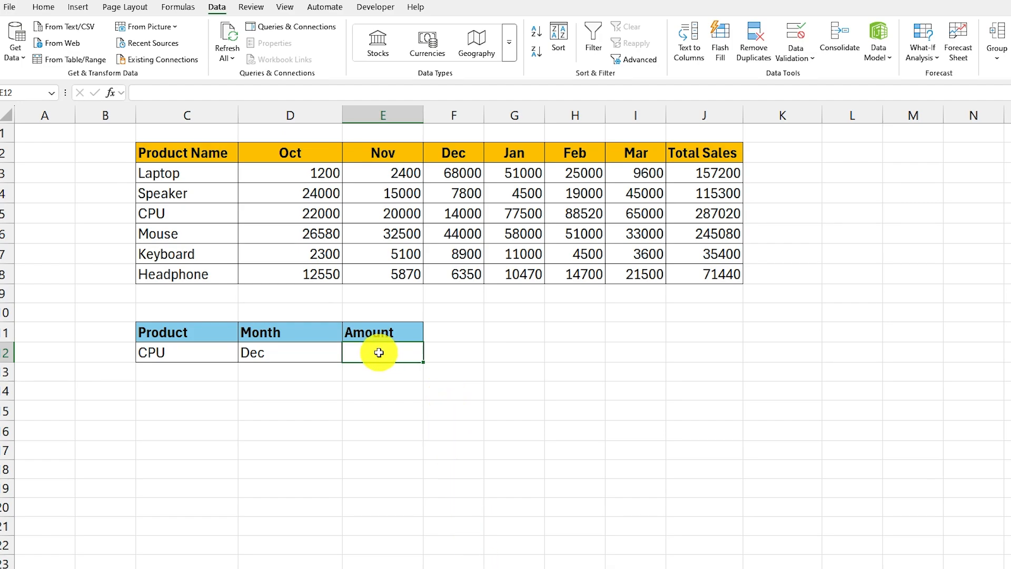
{"action": "type", "text": "=XLOOKUP"}
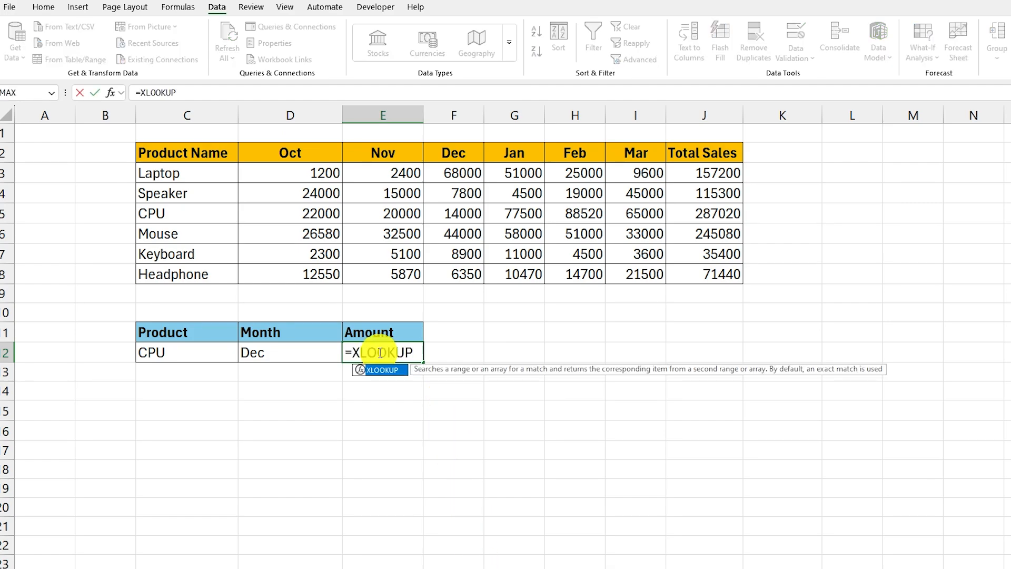
{"action": "type", "text": "("}
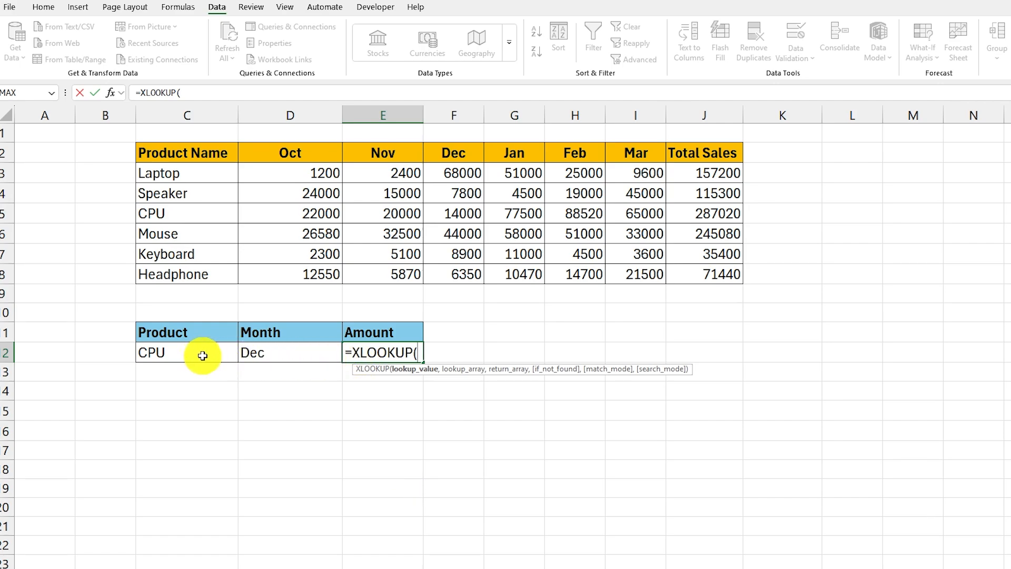
{"action": "left_click", "coordinate": [176, 352]}
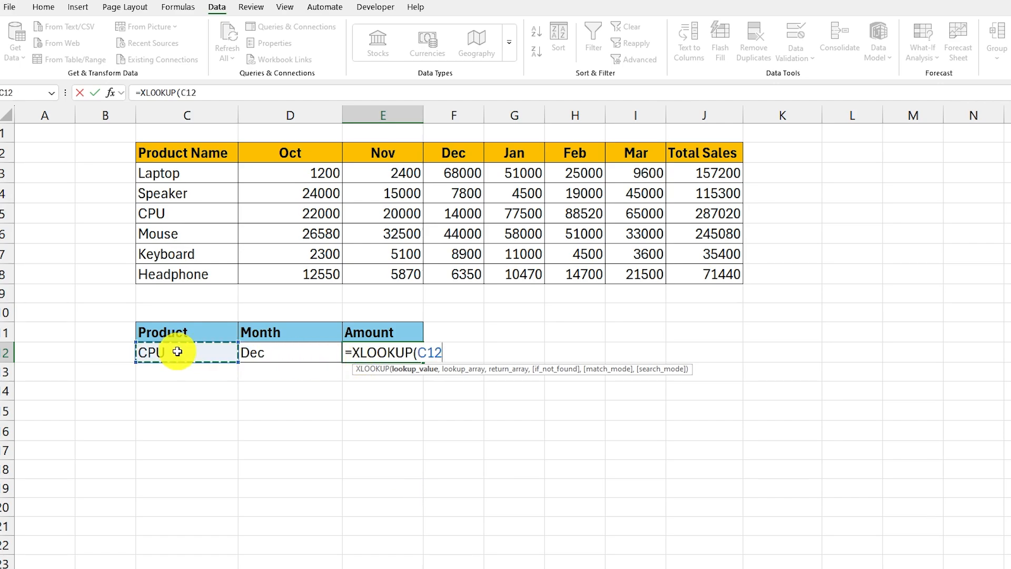
{"action": "type", "text": ","}
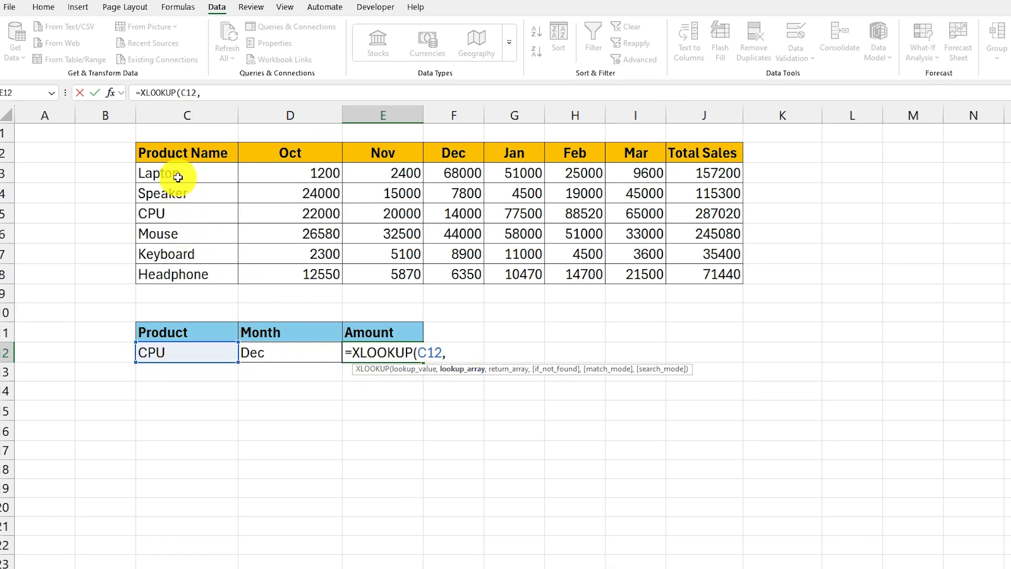
{"action": "left_click_drag", "start_coordinate": [179, 171], "coordinate": [181, 272]}
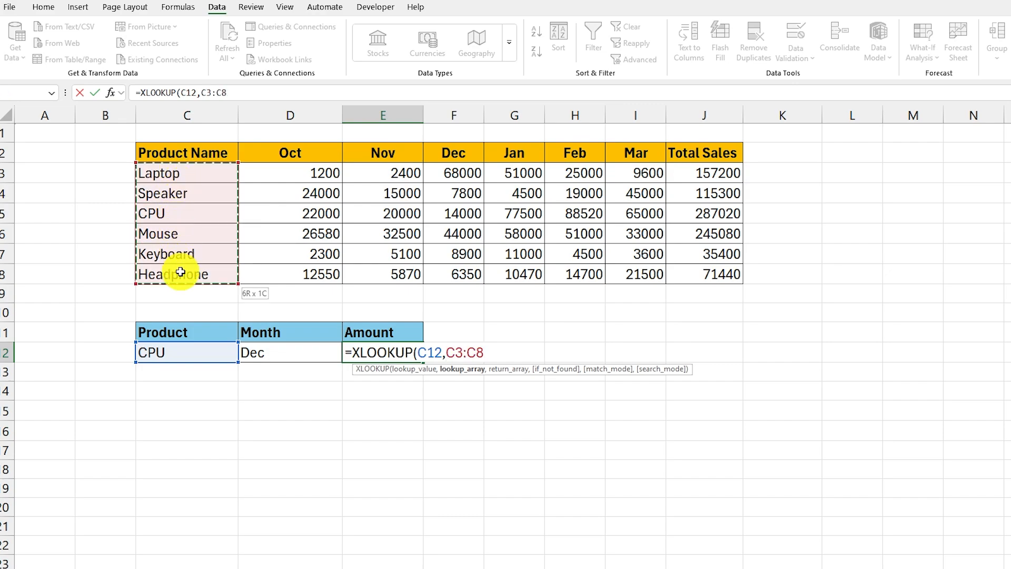
{"action": "type", "text": ","}
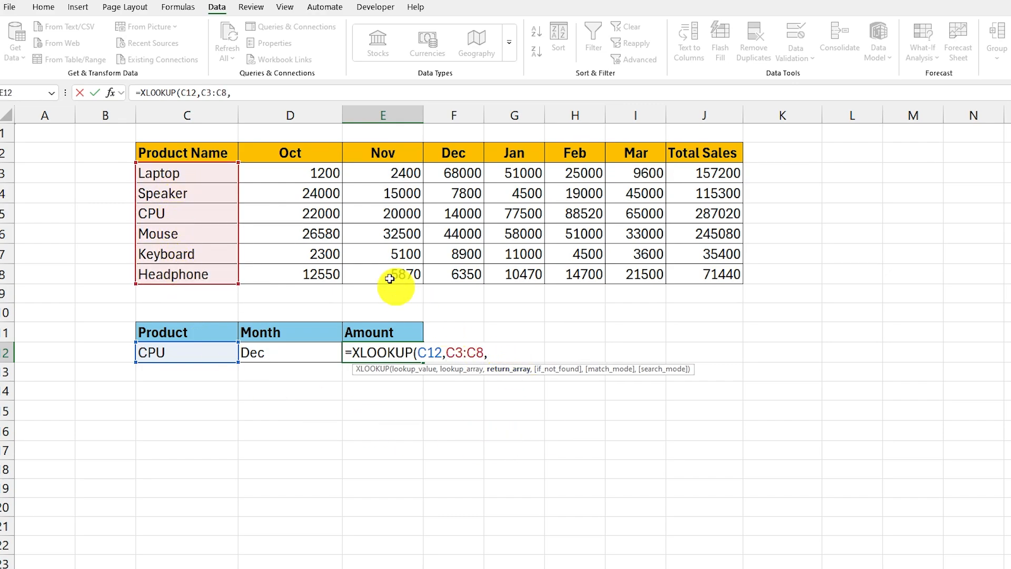
{"action": "left_click_drag", "start_coordinate": [282, 174], "coordinate": [639, 274]}
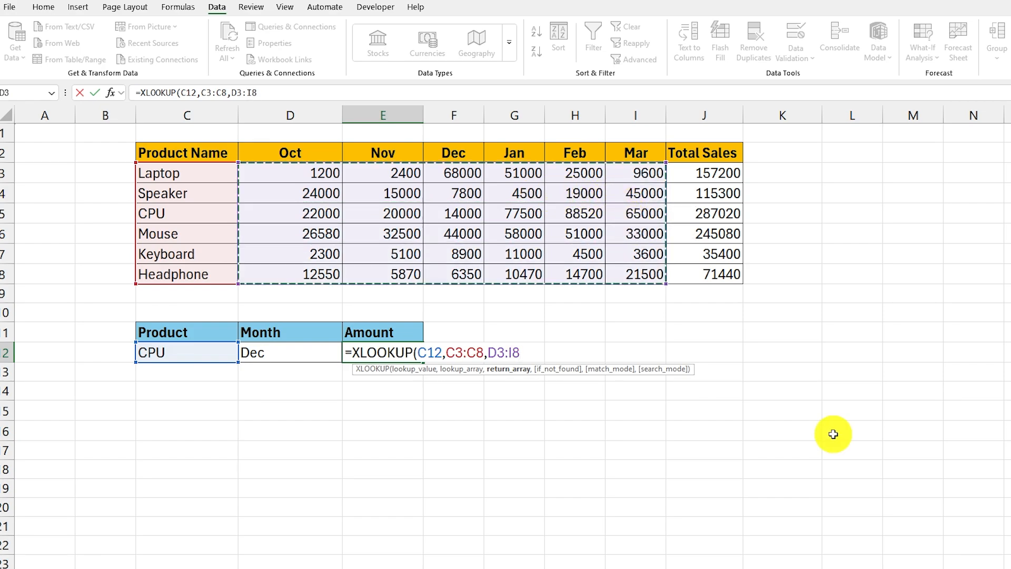
{"action": "key", "text": "Return"}
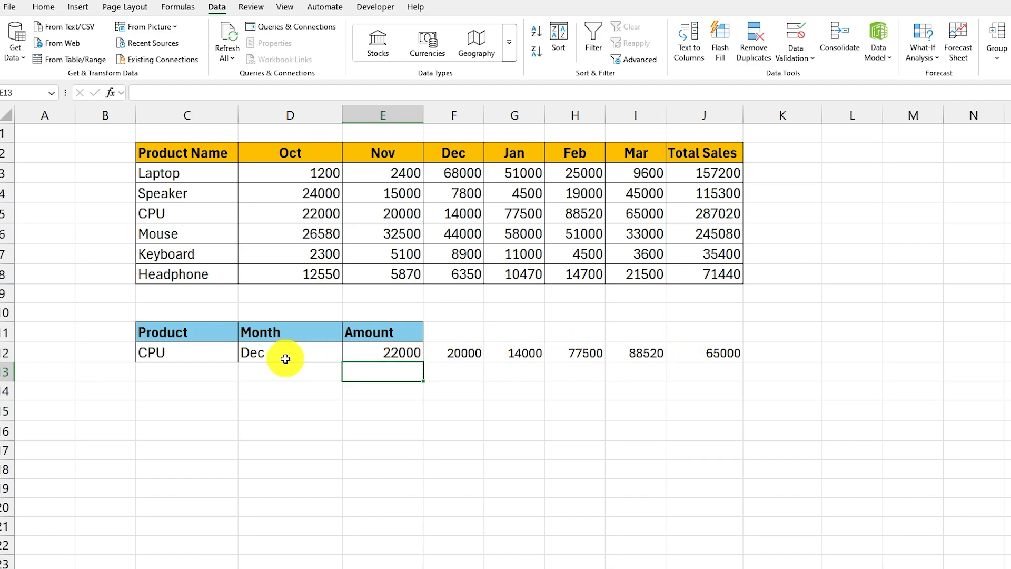
Nest the E12 formula in an outer month lookup to make =XLOOKUP(D12,D2:I2,XLOOKUP(C12,C3:C8,D3:I8))
{"action": "double_click", "coordinate": [375, 353]}
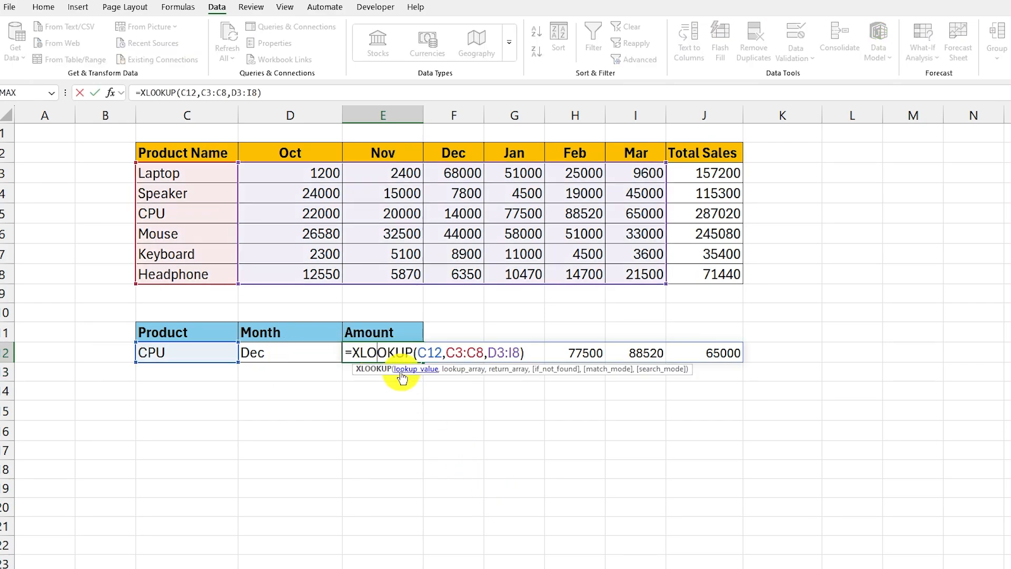
{"action": "left_click", "coordinate": [353, 351]}
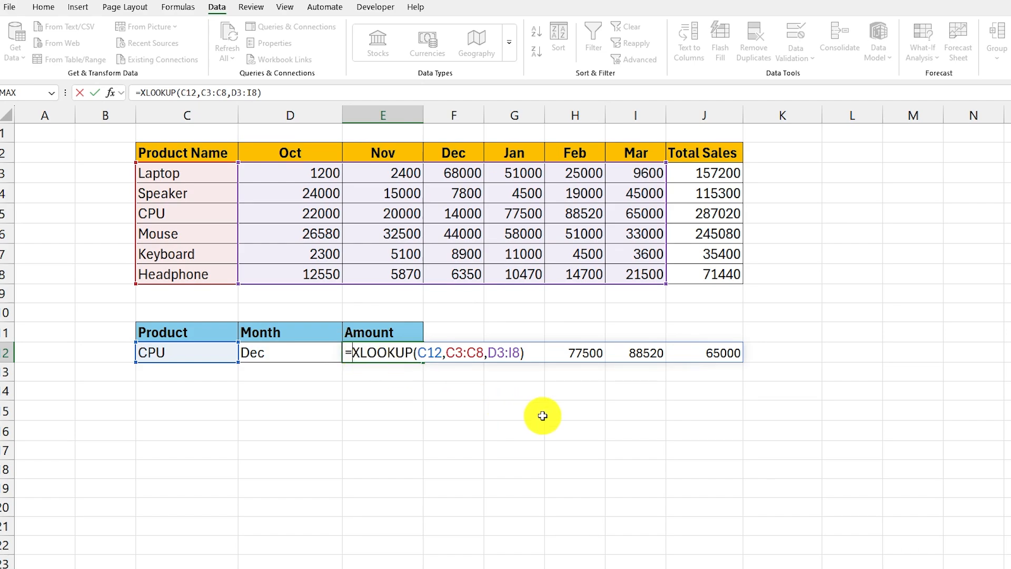
{"action": "type", "text": "X"}
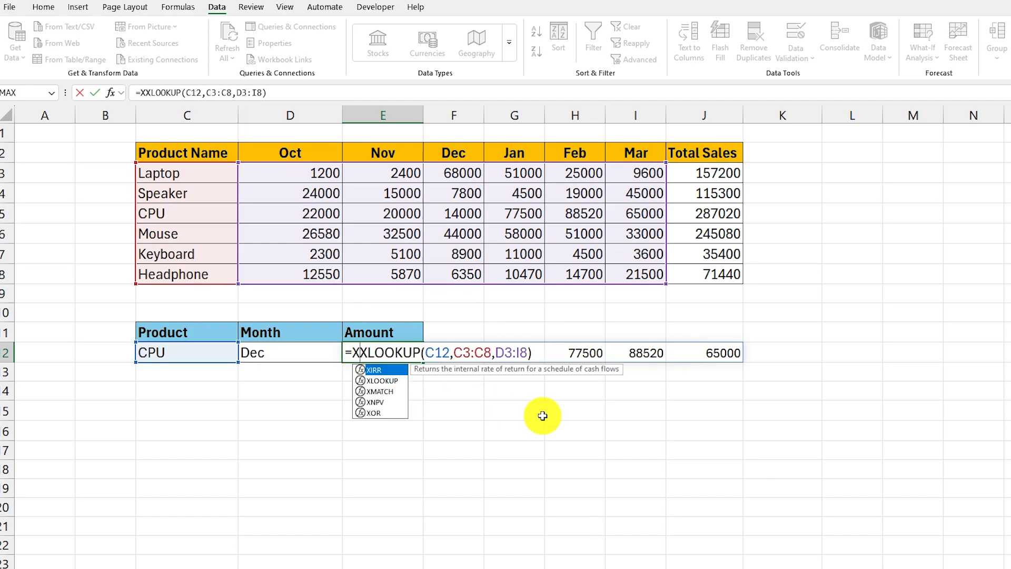
{"action": "type", "text": "LOOKUP("}
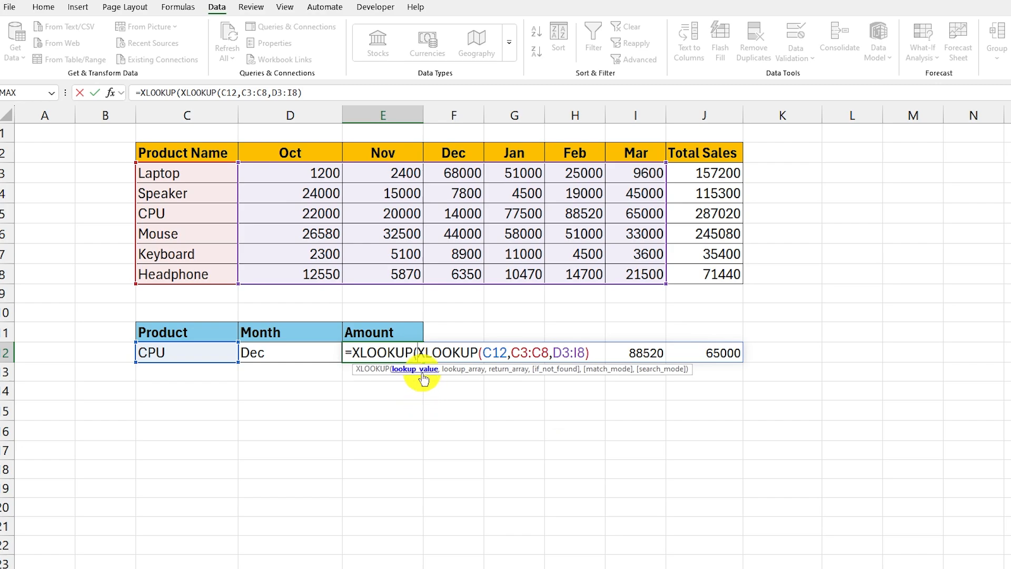
{"action": "left_click", "coordinate": [290, 354]}
{"action": "type", "text": ","}
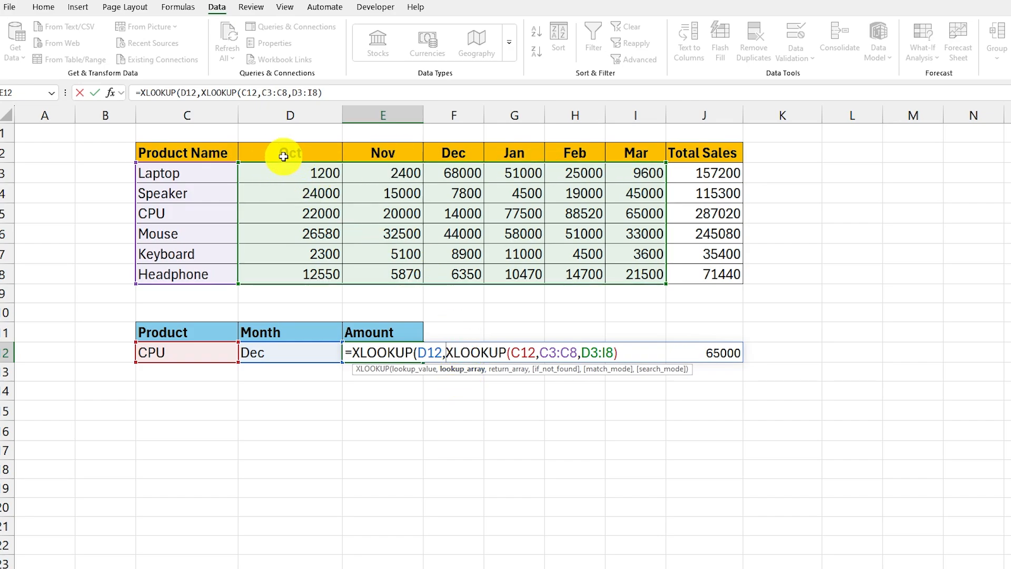
{"action": "left_click_drag", "start_coordinate": [279, 153], "coordinate": [619, 156]}
{"action": "type", "text": ","}
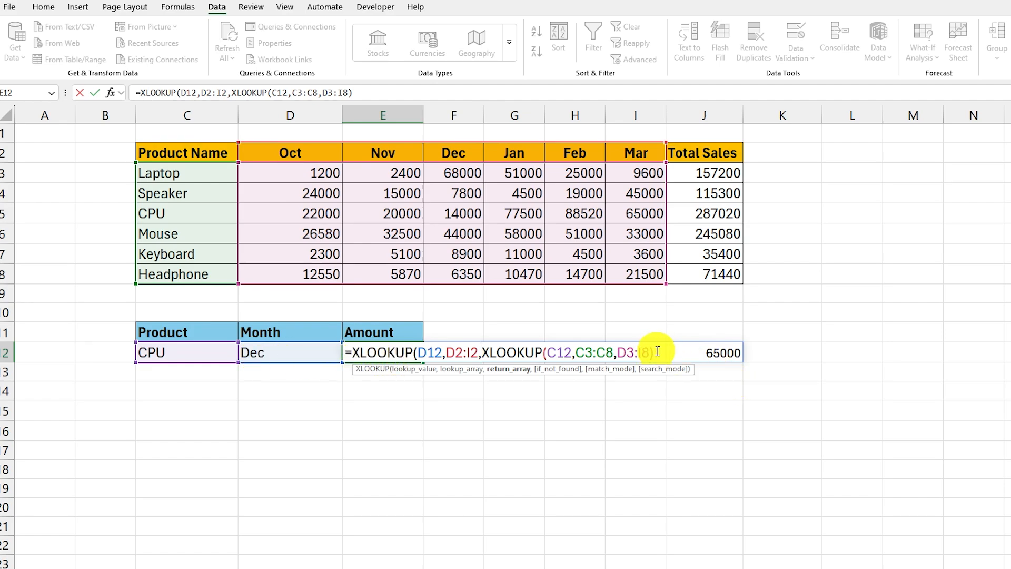
{"action": "type", "text": ")"}
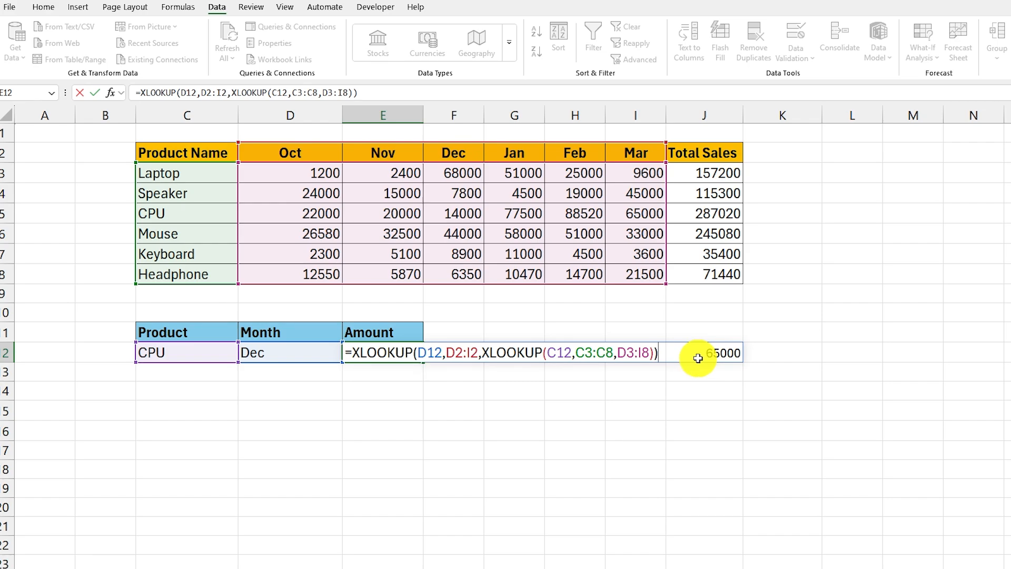
{"action": "key", "text": "Return"}
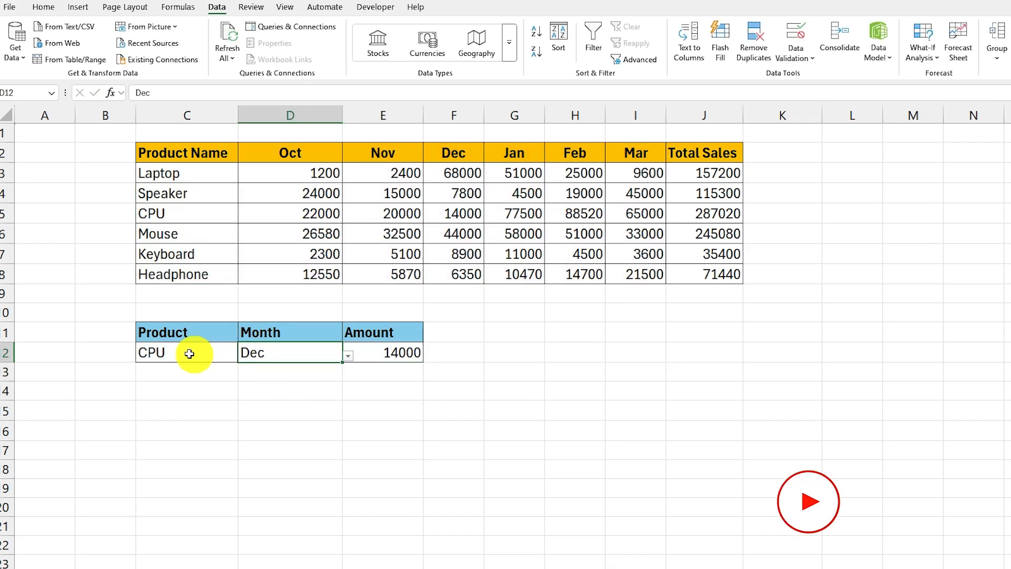
Check the E12 amount against CPU's Dec figure in the table, and set the lookup month in D12 to Feb
{"action": "left_click", "coordinate": [197, 353]}
{"action": "left_click", "coordinate": [298, 352]}
{"action": "left_click", "coordinate": [380, 353]}
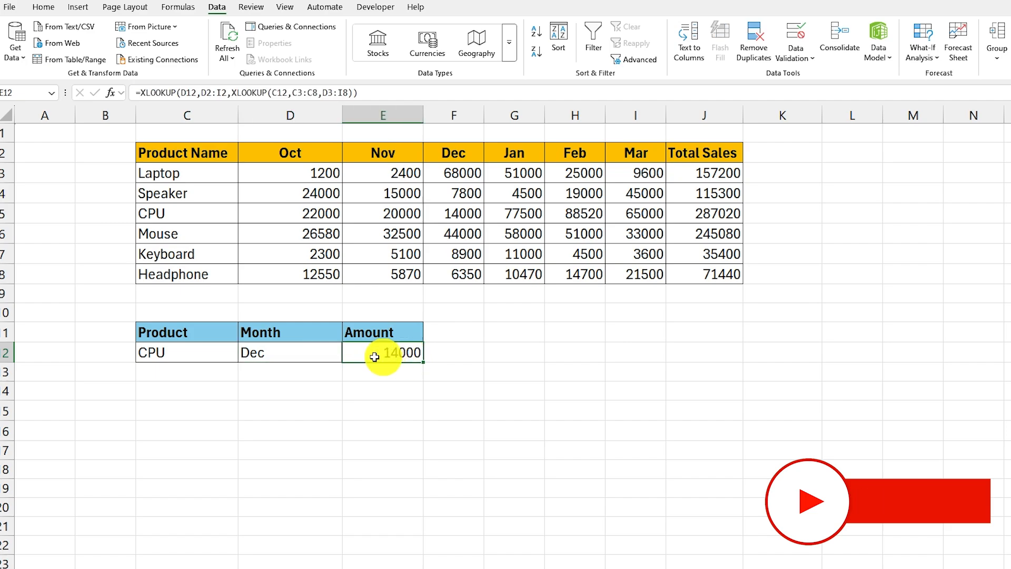
{"action": "left_click", "coordinate": [216, 354]}
{"action": "left_click", "coordinate": [198, 215]}
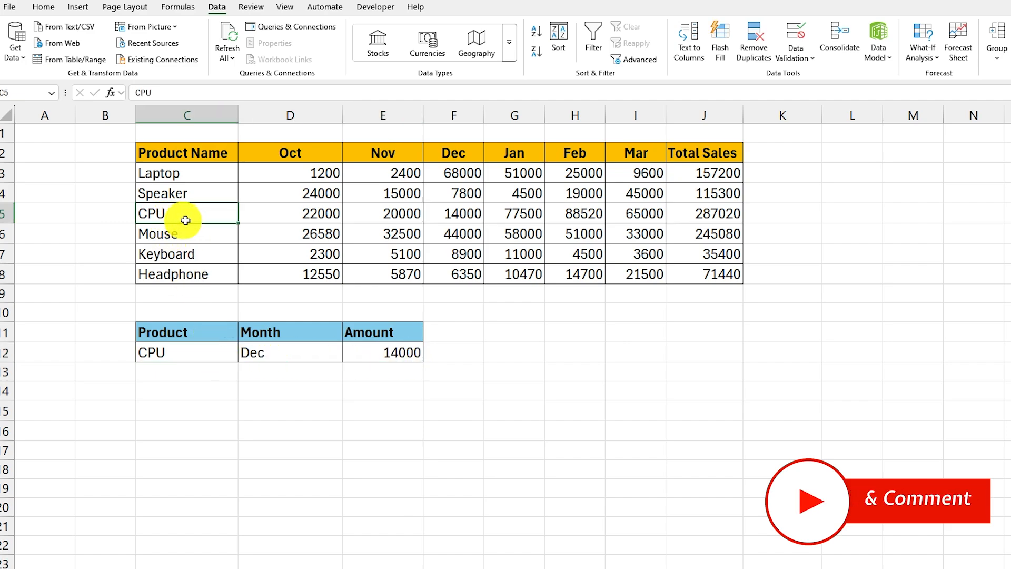
{"action": "left_click", "coordinate": [471, 213]}
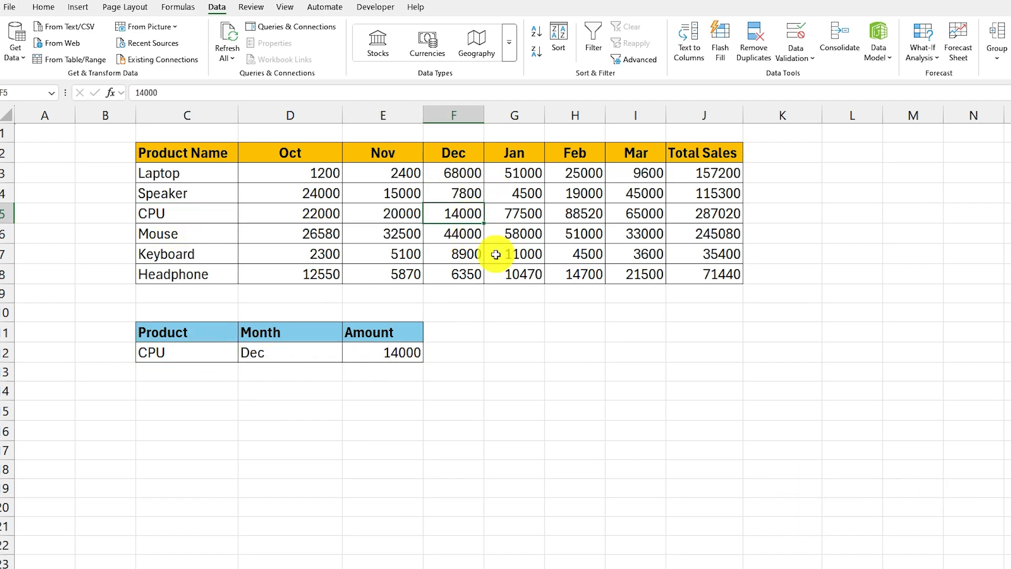
{"action": "left_click", "coordinate": [306, 352]}
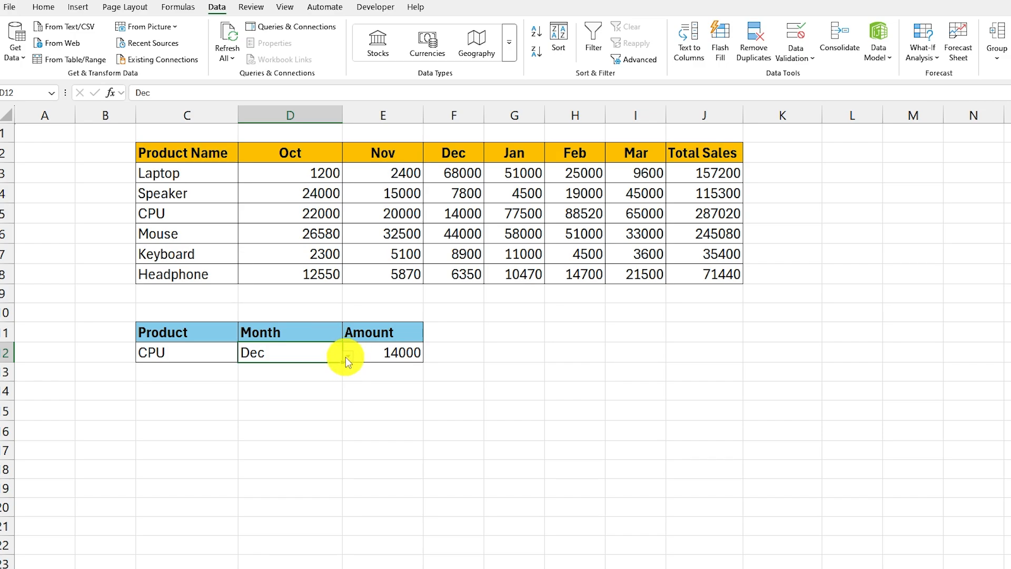
{"action": "left_click", "coordinate": [347, 358]}
{"action": "left_click", "coordinate": [264, 413]}
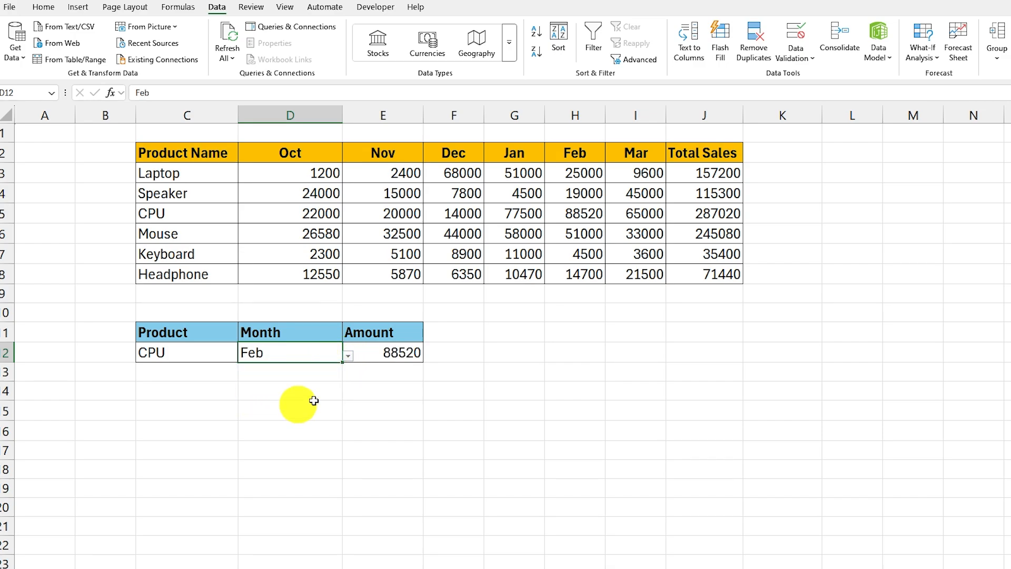
Set the lookup product in C12 to Keyboard and check the amount against its Feb figure in the table
{"action": "left_click", "coordinate": [158, 353]}
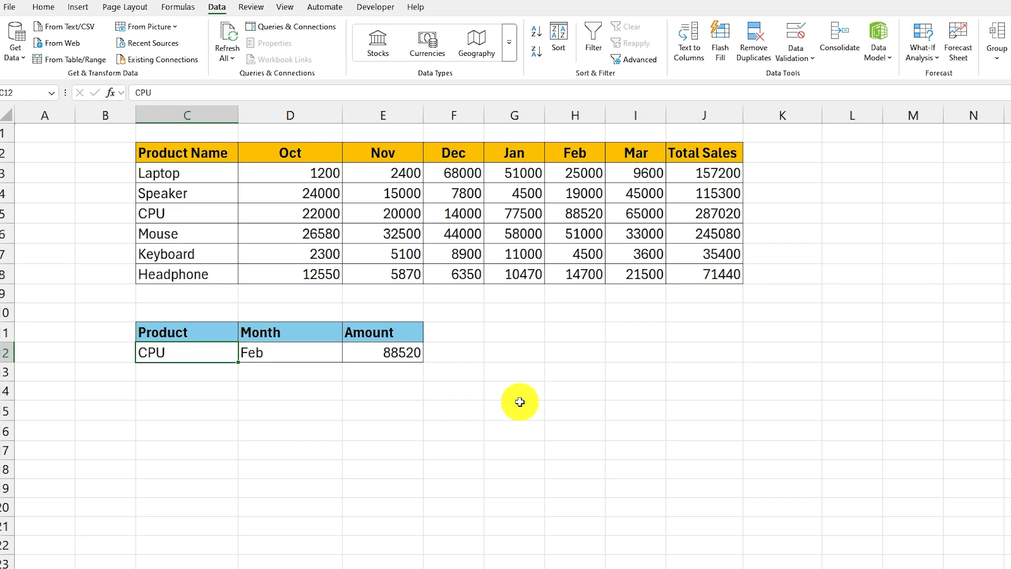
{"action": "type", "text": "Keyboard"}
{"action": "key", "text": "Return"}
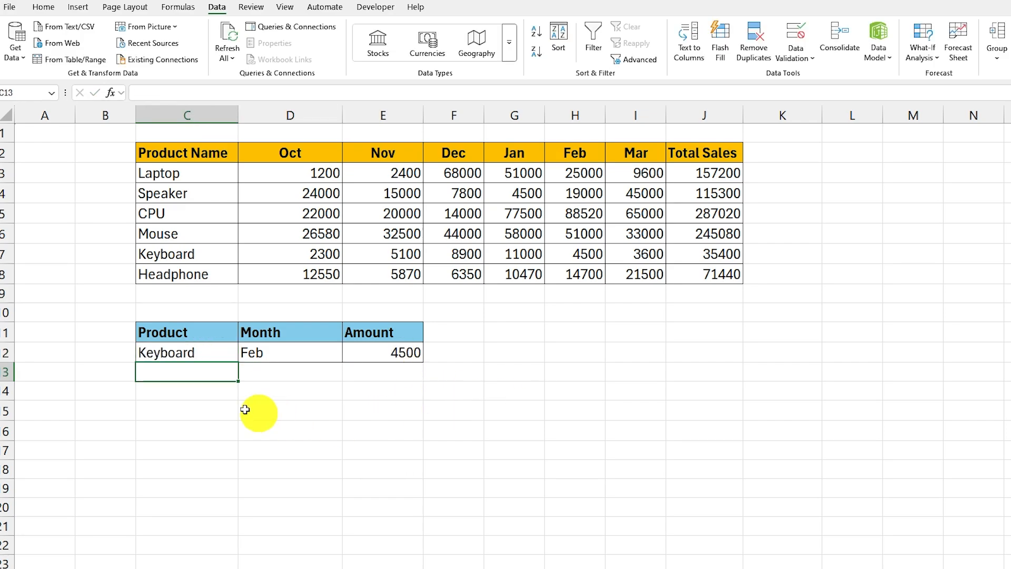
{"action": "left_click", "coordinate": [181, 346]}
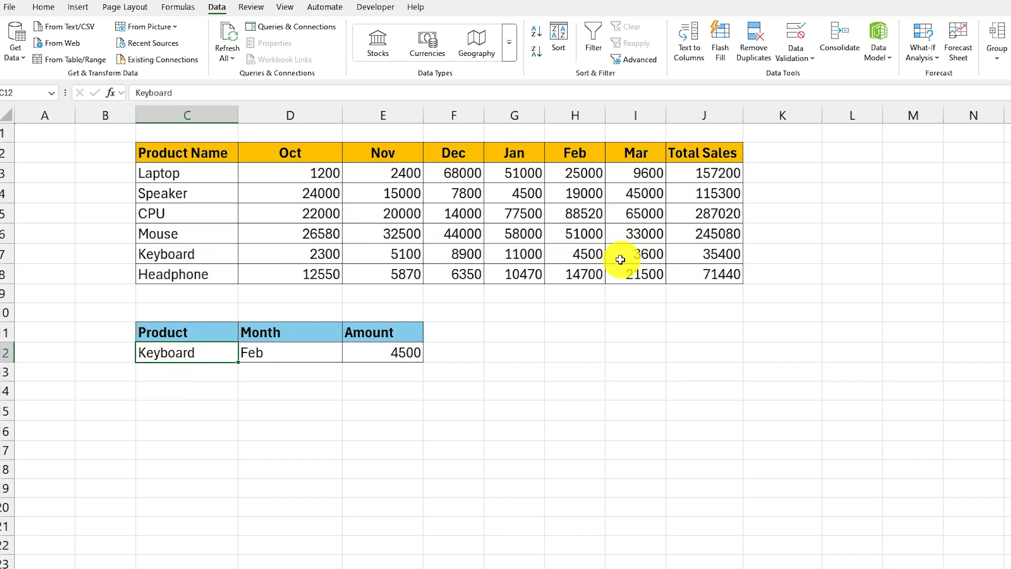
{"action": "left_click", "coordinate": [590, 255]}
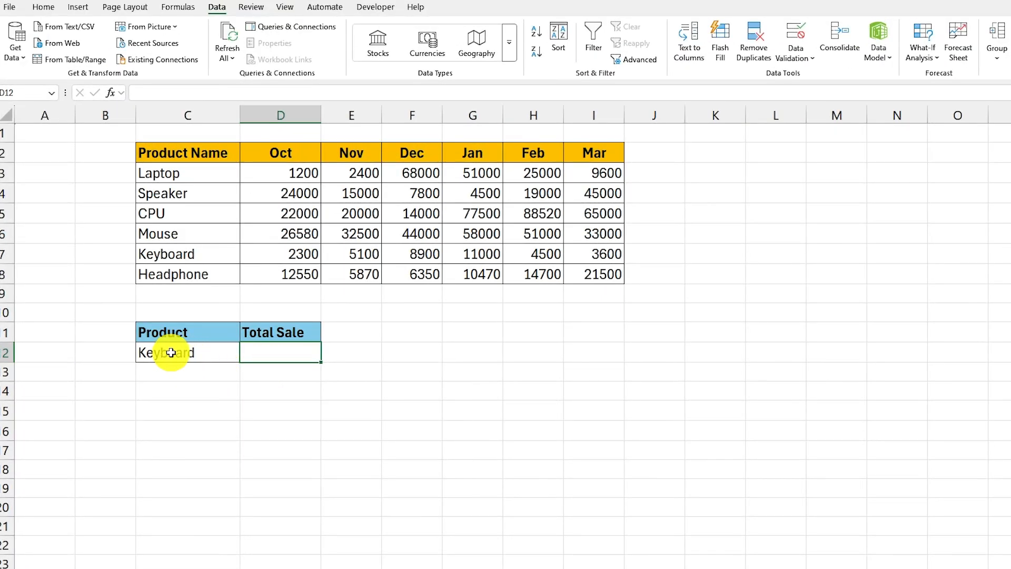
Enter =XLOOKUP(C12,C3:C8,D3:I8) in D12 to return the monthly sales of the product in C12
{"action": "left_click", "coordinate": [171, 352]}
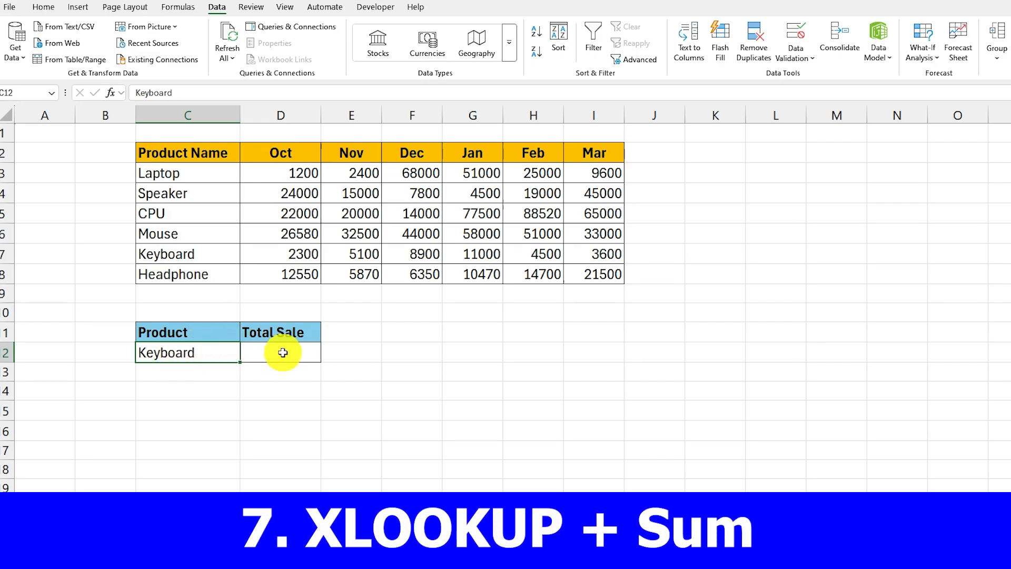
{"action": "left_click", "coordinate": [283, 352]}
{"action": "left_click", "coordinate": [209, 353]}
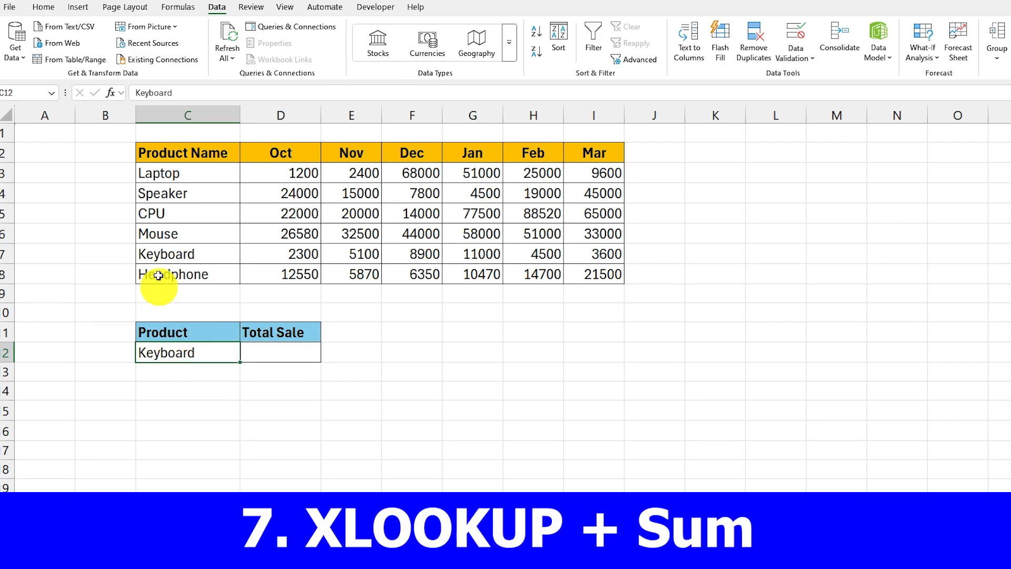
{"action": "left_click_drag", "start_coordinate": [147, 172], "coordinate": [157, 269]}
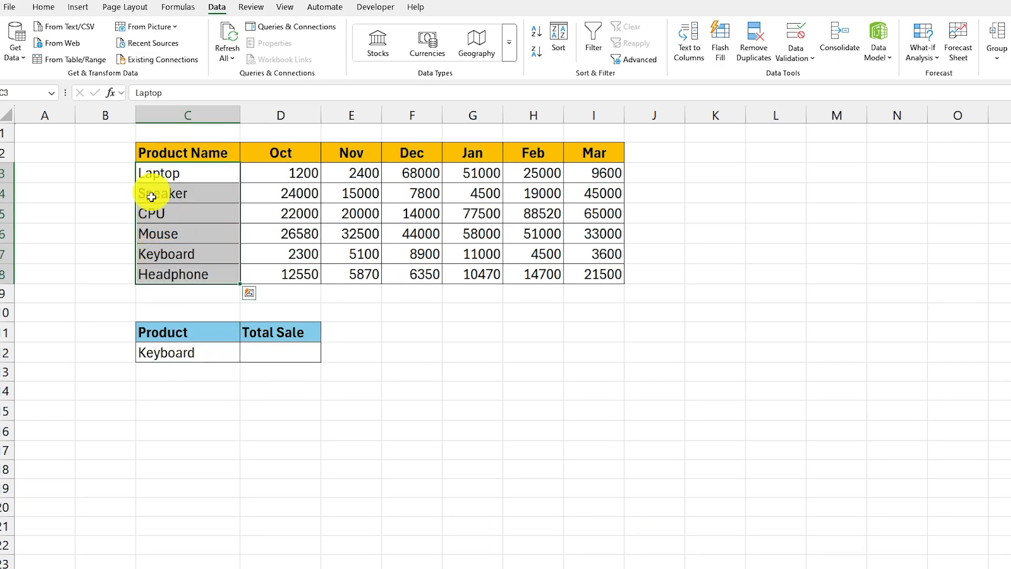
{"action": "left_click", "coordinate": [276, 354]}
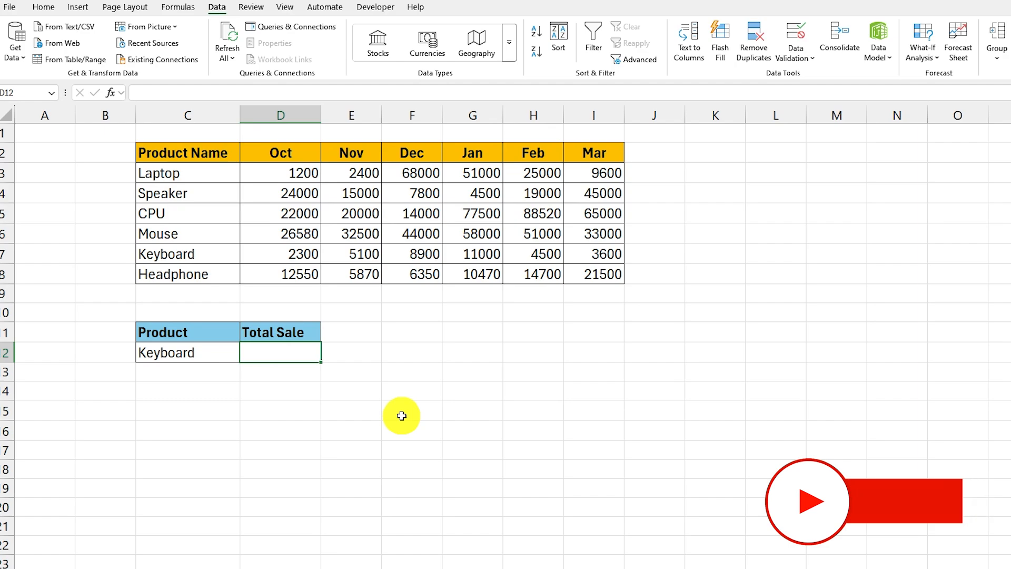
{"action": "type", "text": "=XLOOKU"}
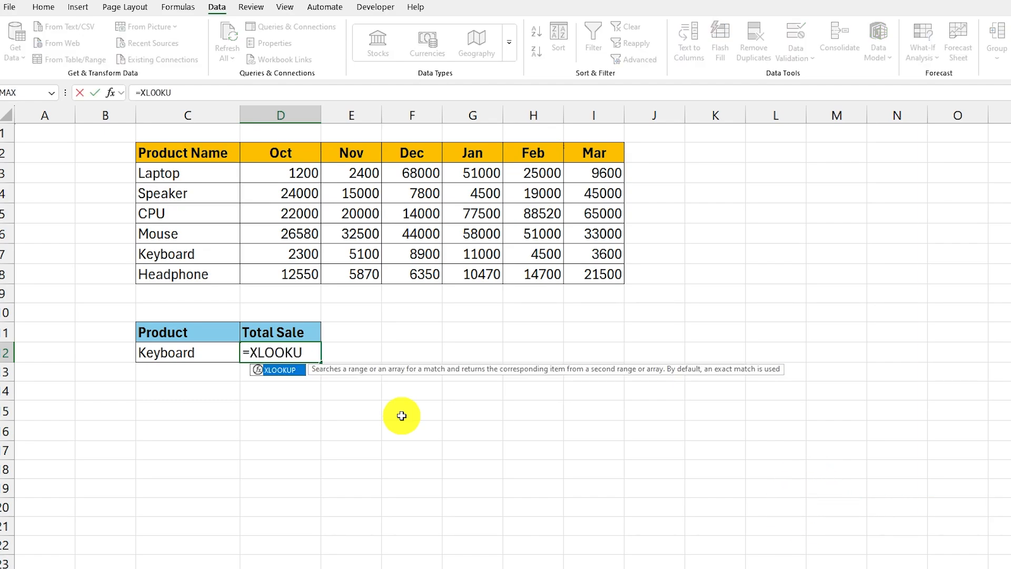
{"action": "type", "text": "P("}
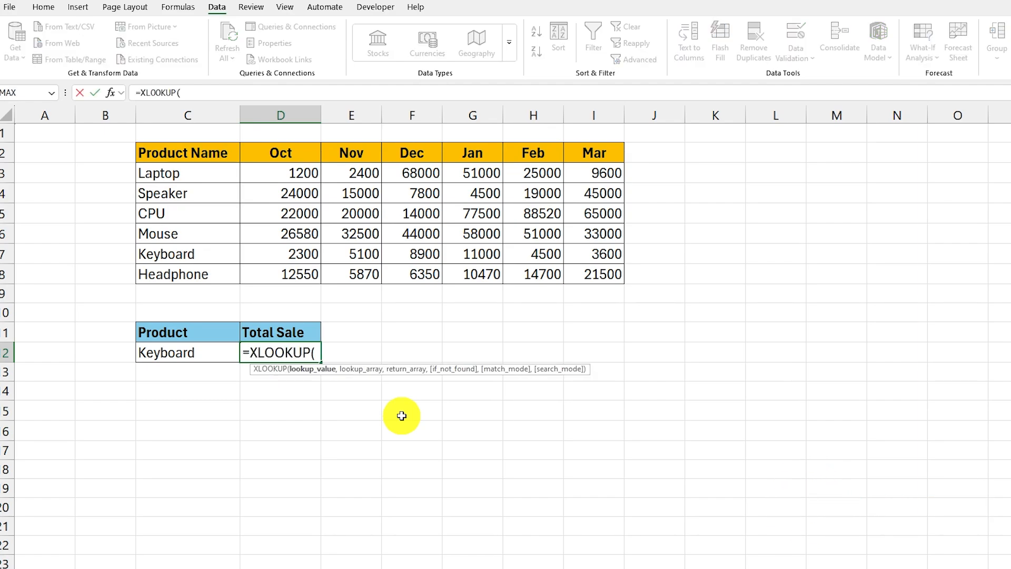
{"action": "left_click", "coordinate": [195, 350]}
{"action": "type", "text": ","}
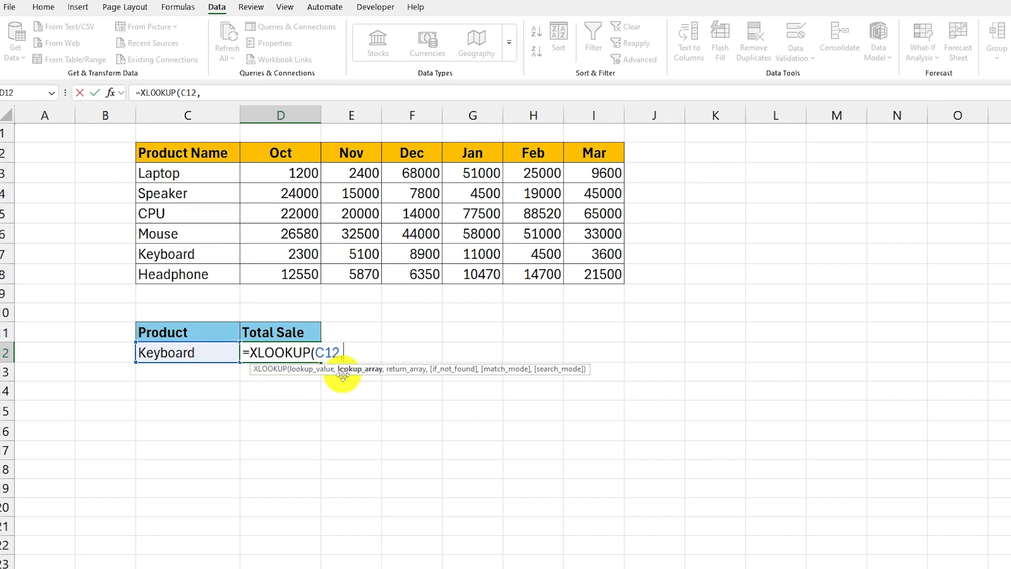
{"action": "left_click_drag", "start_coordinate": [186, 172], "coordinate": [193, 272]}
{"action": "type", "text": ","}
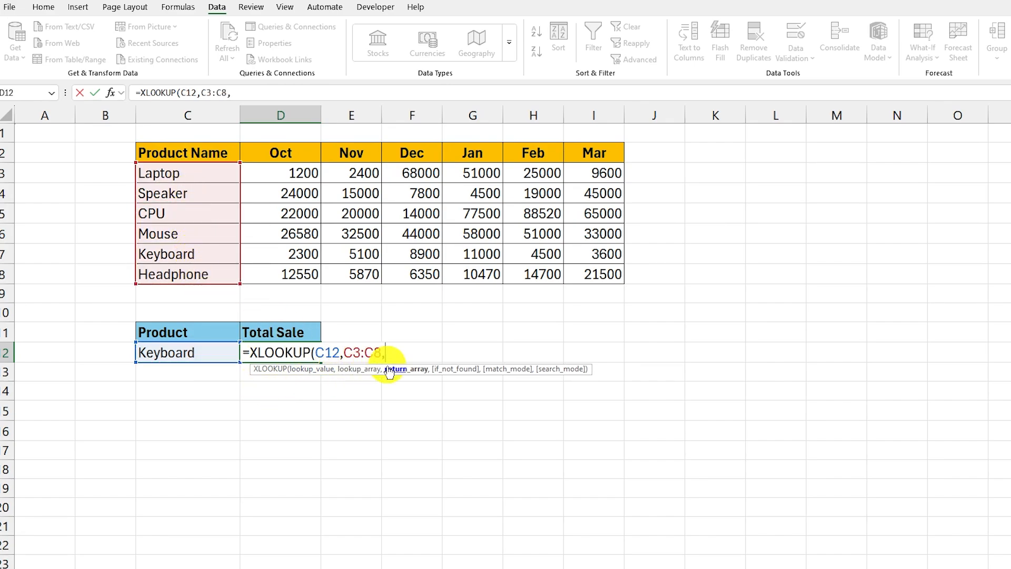
{"action": "left_click_drag", "start_coordinate": [283, 174], "coordinate": [603, 275]}
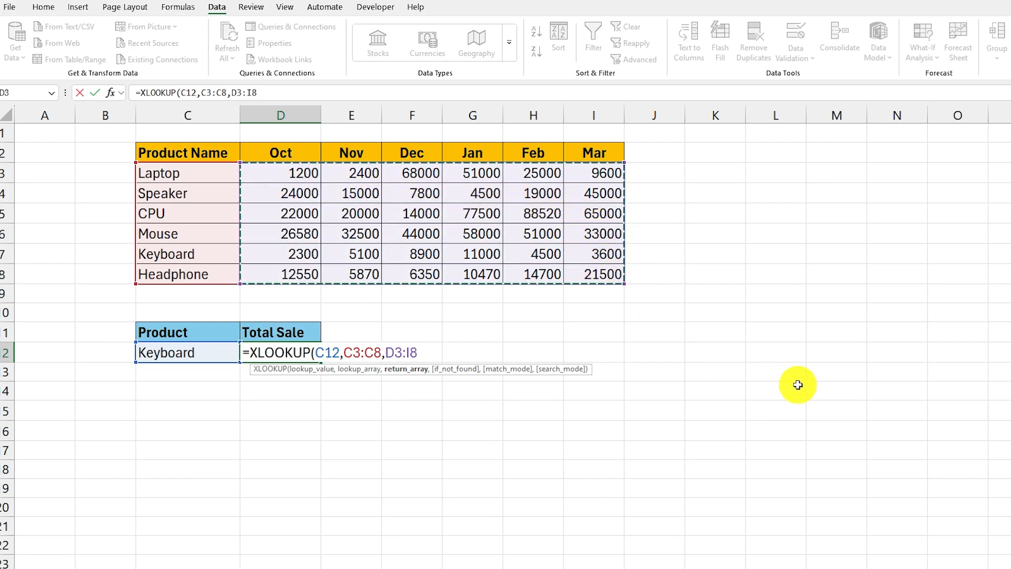
{"action": "type", "text": ")"}
{"action": "key", "text": "Return"}
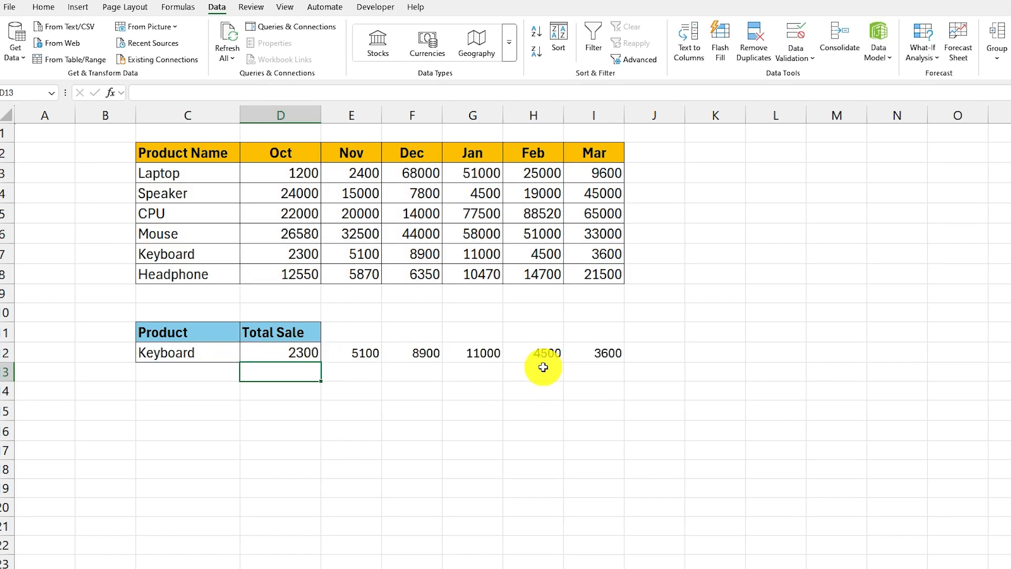
Wrap the D12 lookup in SUM to make =SUM(XLOOKUP(C12,C3:C8,D3:I8)) for the product's total sale
{"action": "double_click", "coordinate": [291, 351]}
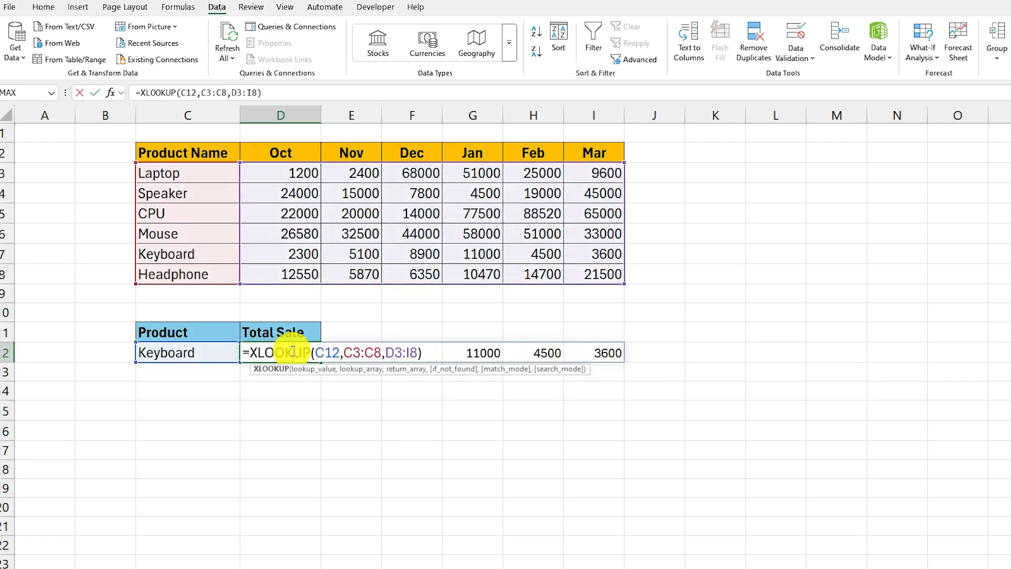
{"action": "left_click", "coordinate": [250, 351]}
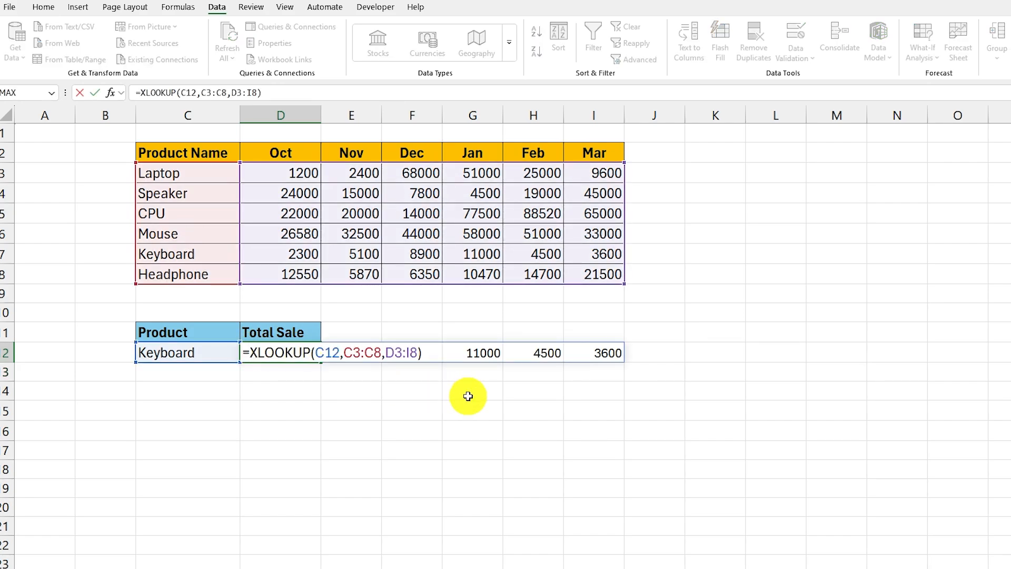
{"action": "type", "text": "SUM("}
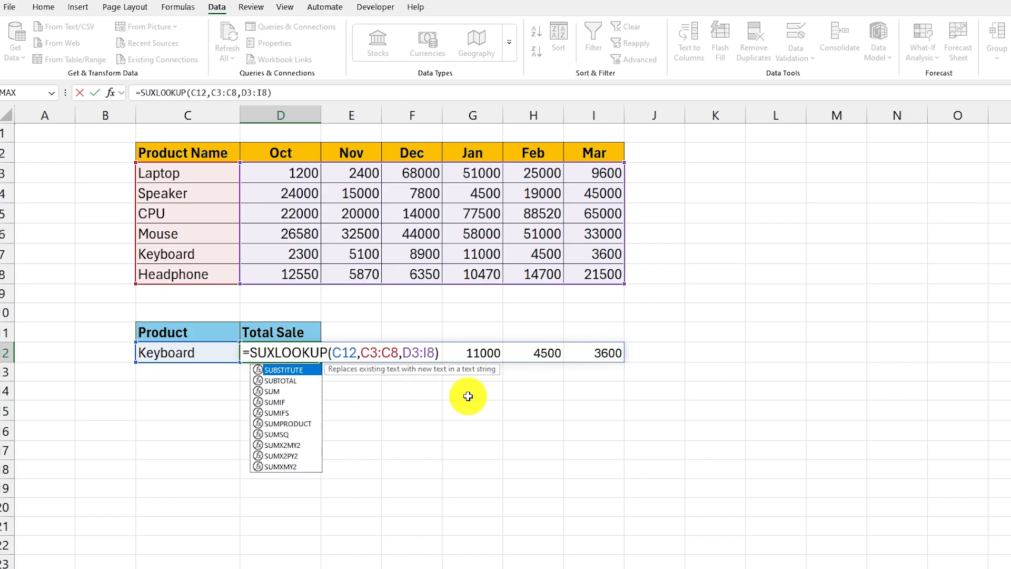
{"action": "left_click", "coordinate": [462, 349]}
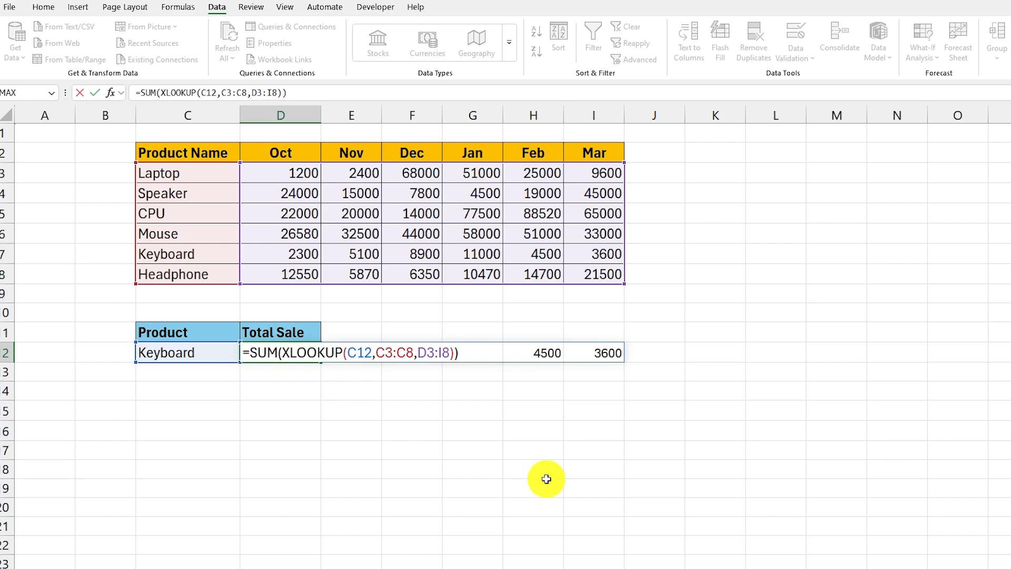
{"action": "key", "text": "Return"}
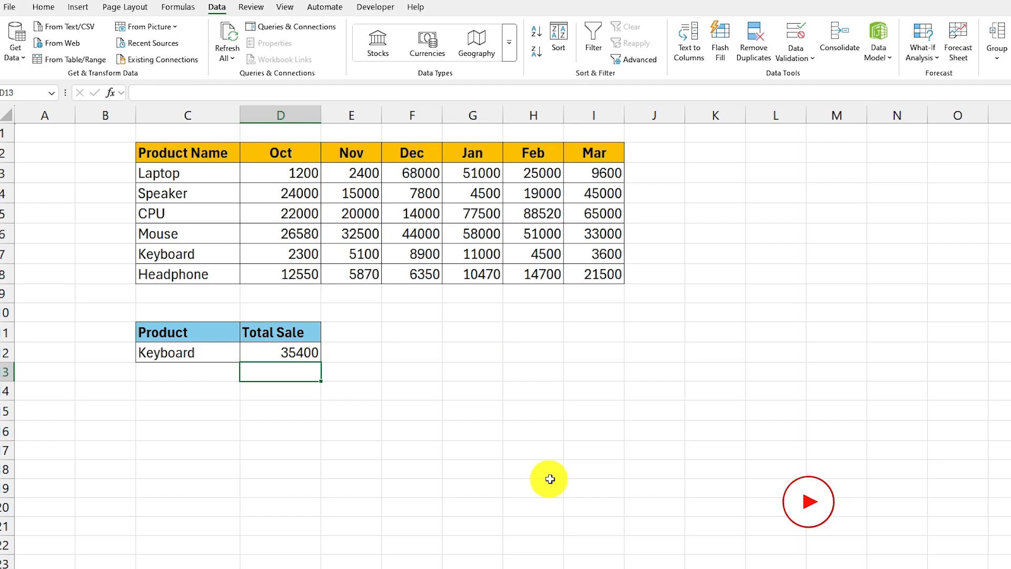
Set the lookup product in C12 to CPU and check the total sale in D12
{"action": "left_click", "coordinate": [176, 346]}
{"action": "left_click", "coordinate": [296, 356]}
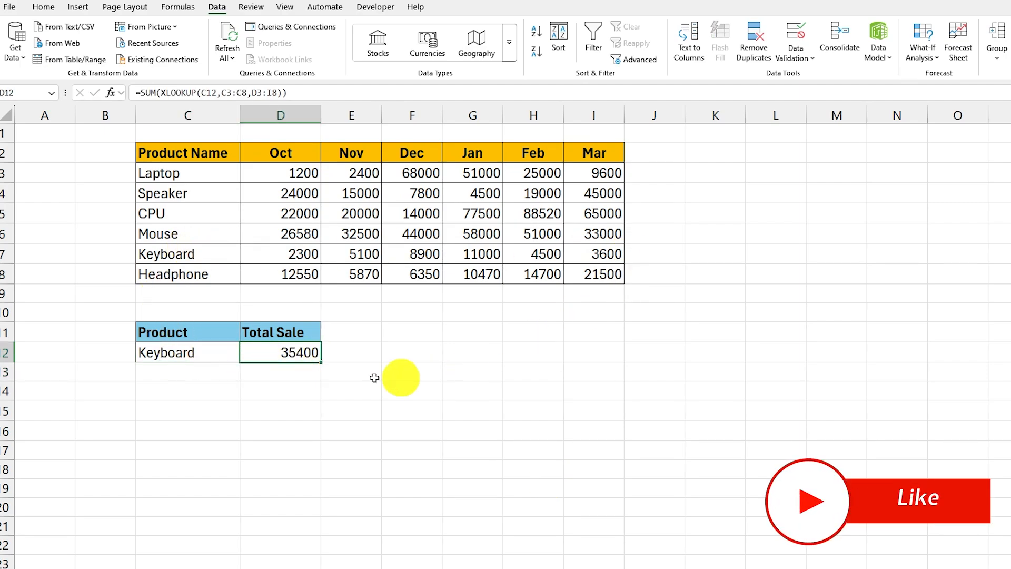
{"action": "left_click", "coordinate": [189, 352]}
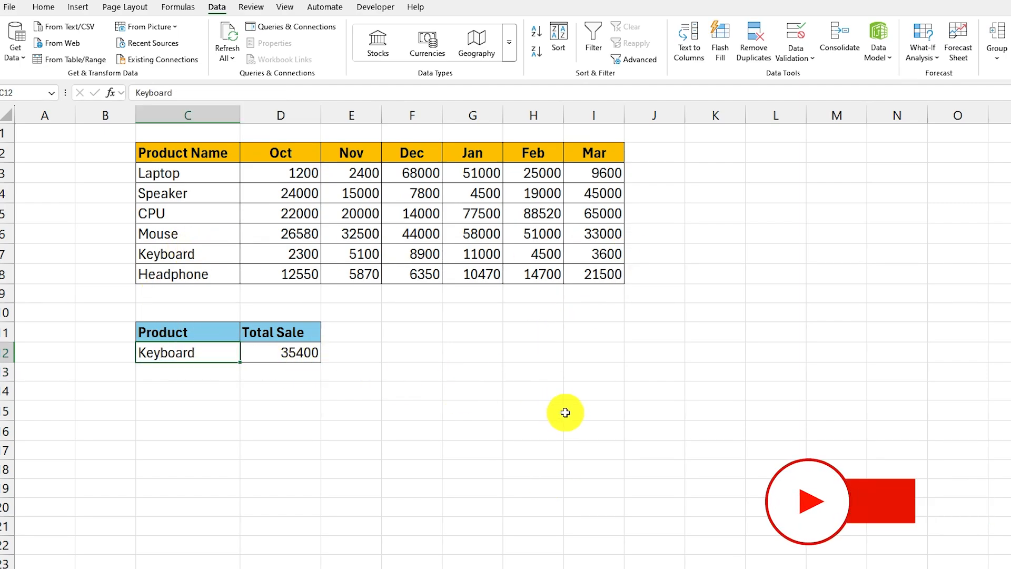
{"action": "type", "text": "CPU"}
{"action": "key", "text": "Return"}
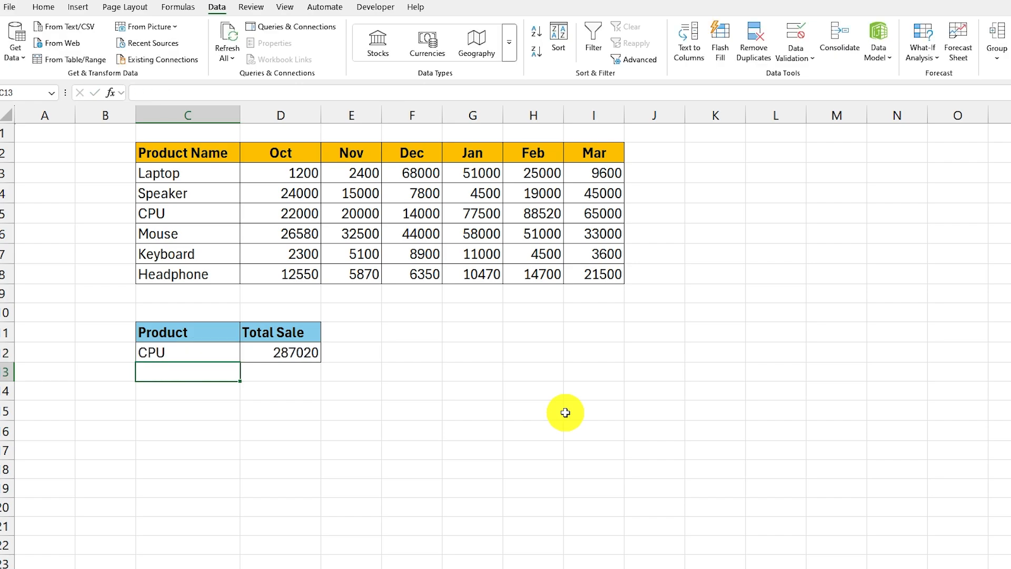
{"action": "left_click", "coordinate": [219, 352]}
{"action": "left_click", "coordinate": [300, 352]}
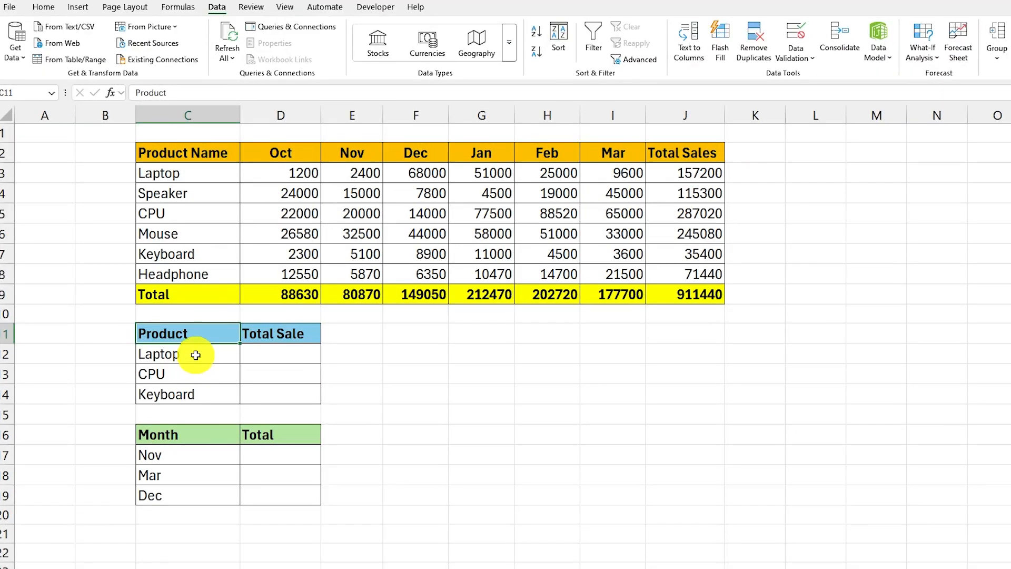
Enter =XLOOKUP(C12:C14,C3:C8,J3:J8) in D12 to return the total sales of all three listed products at once
{"action": "left_click_drag", "start_coordinate": [196, 353], "coordinate": [198, 395]}
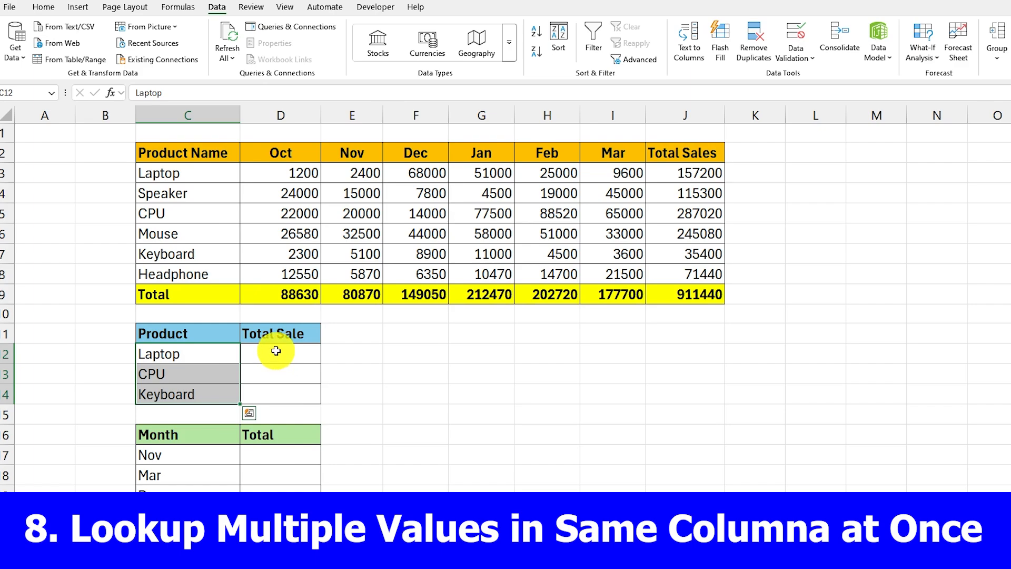
{"action": "left_click_drag", "start_coordinate": [272, 348], "coordinate": [266, 396]}
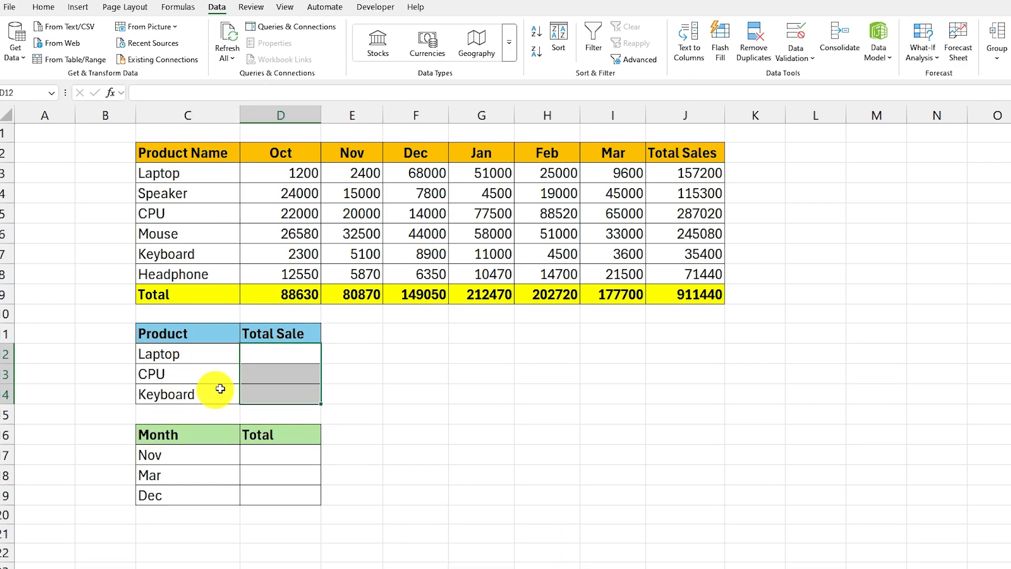
{"action": "left_click", "coordinate": [268, 353]}
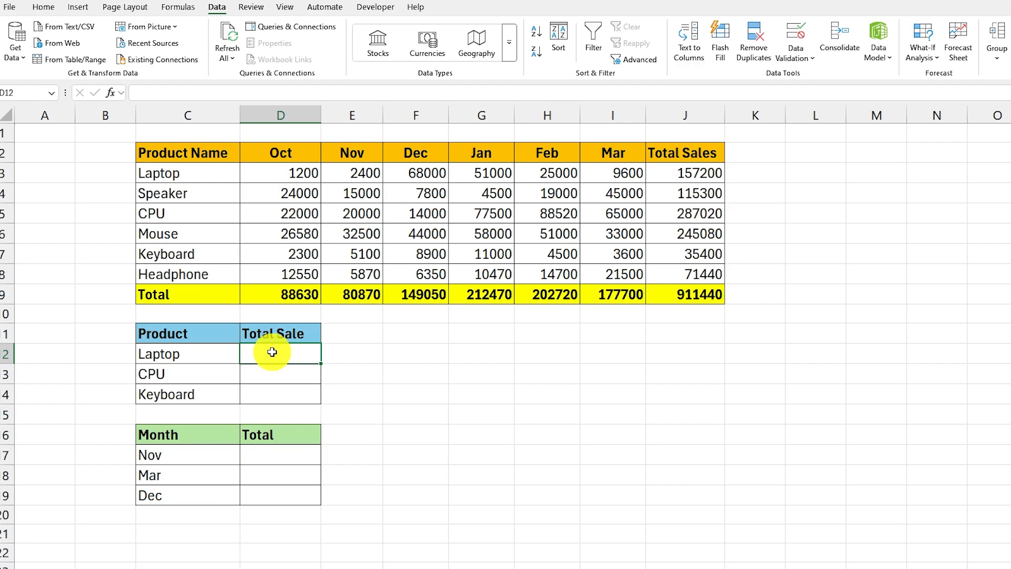
{"action": "type", "text": "="}
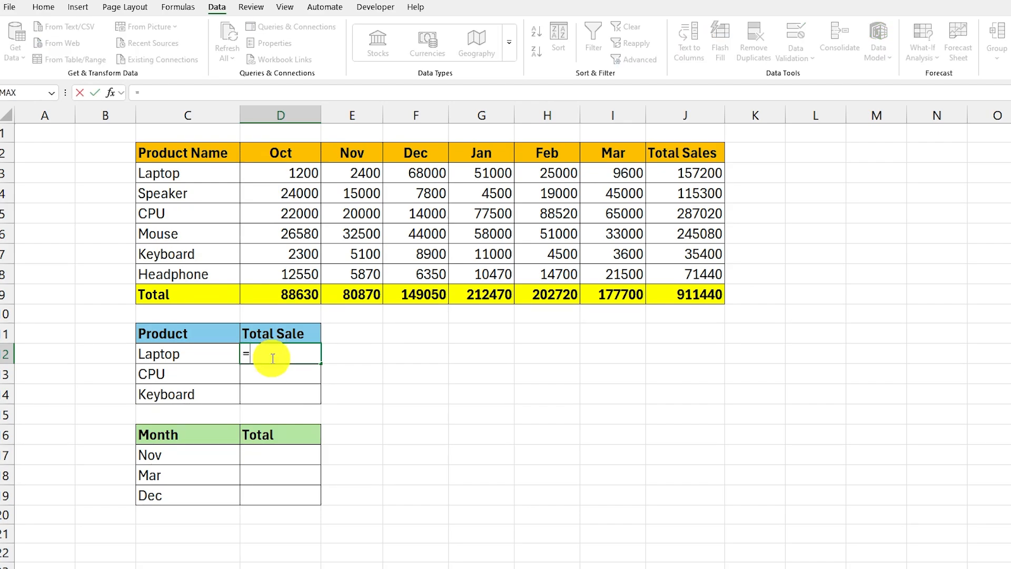
{"action": "type", "text": "xlookup("}
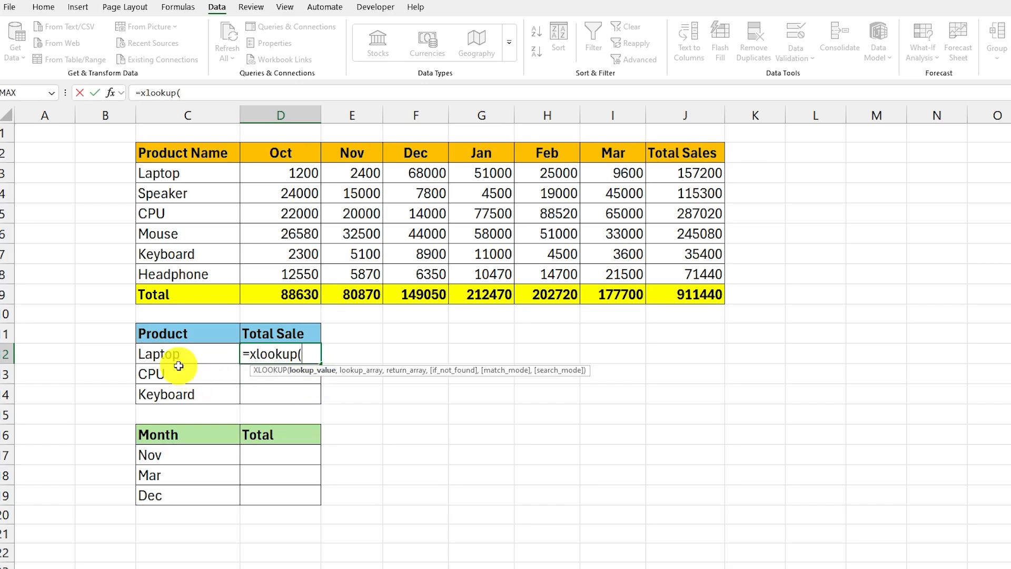
{"action": "left_click_drag", "start_coordinate": [170, 354], "coordinate": [171, 395]}
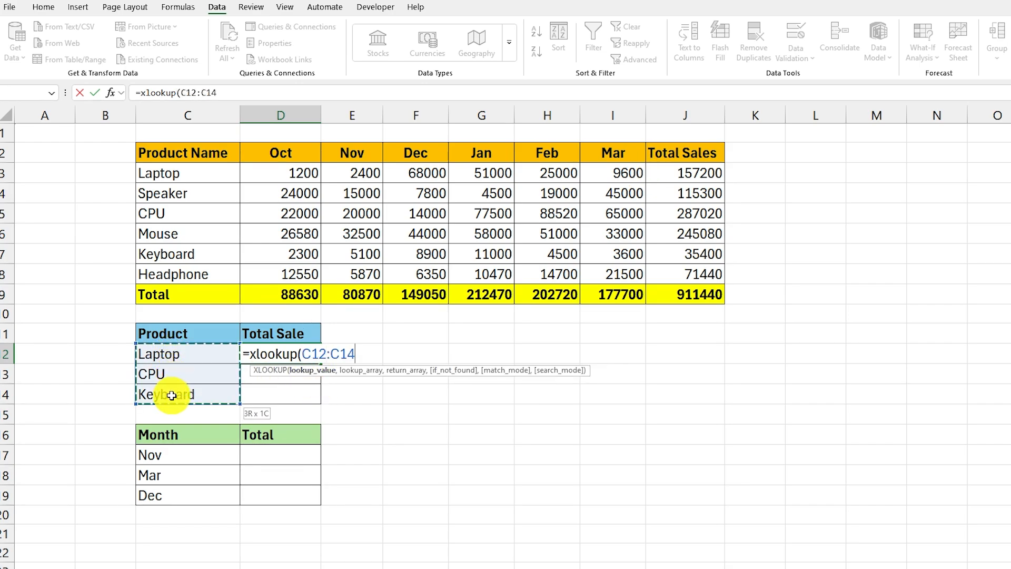
{"action": "type", "text": ","}
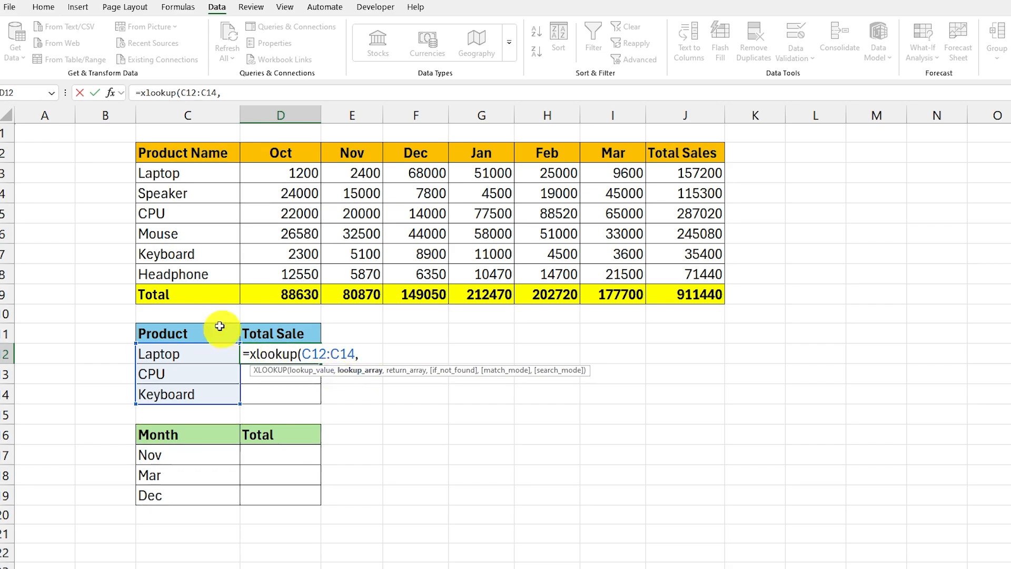
{"action": "left_click_drag", "start_coordinate": [175, 173], "coordinate": [173, 271]}
{"action": "type", "text": ","}
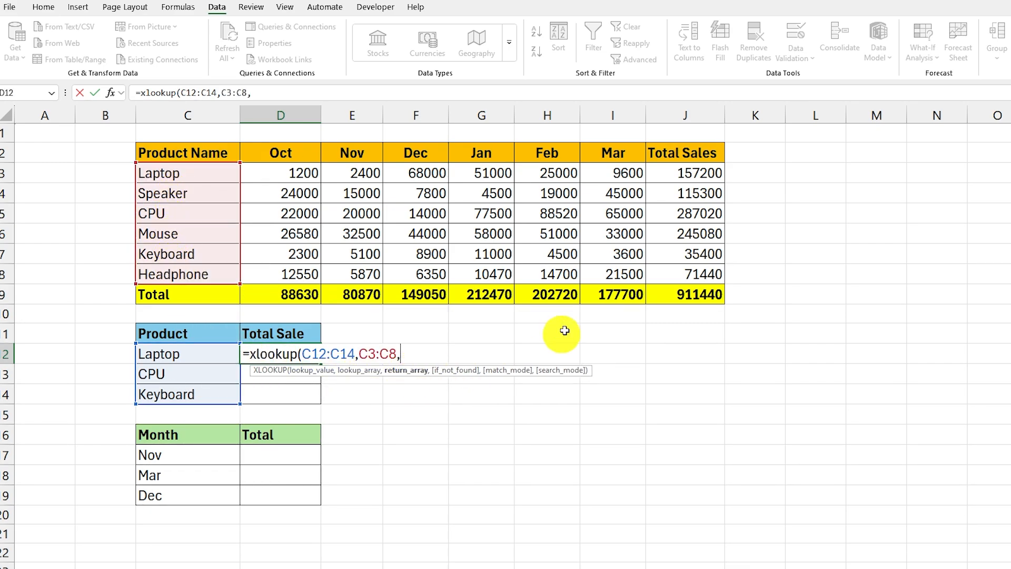
{"action": "left_click_drag", "start_coordinate": [684, 171], "coordinate": [682, 273]}
{"action": "type", "text": ")"}
{"action": "key", "text": "Return"}
Check the total sale returned beside each of Laptop, CPU and Keyboard in C12:D14
{"action": "left_click", "coordinate": [184, 358]}
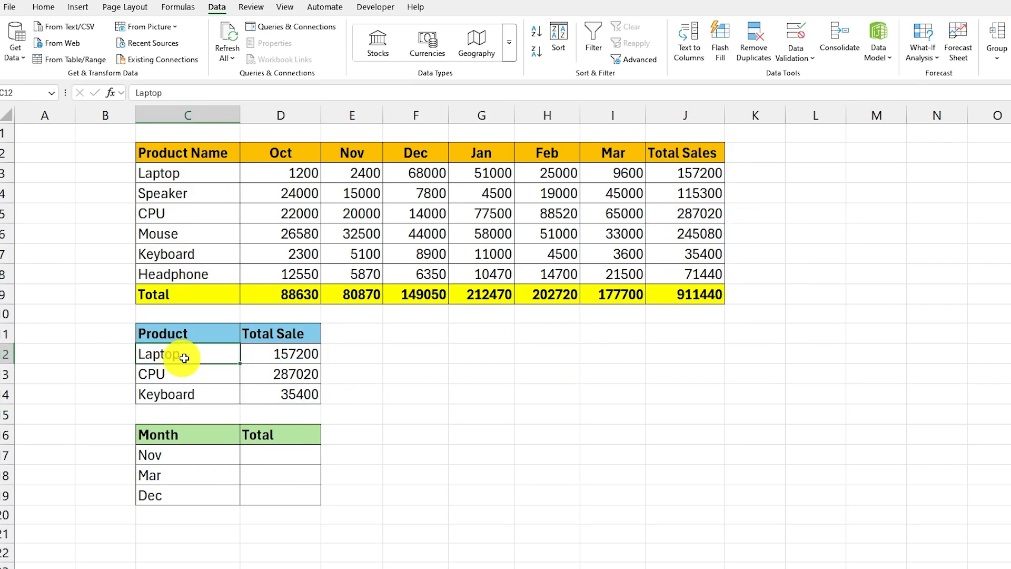
{"action": "left_click", "coordinate": [308, 354]}
{"action": "left_click", "coordinate": [198, 377]}
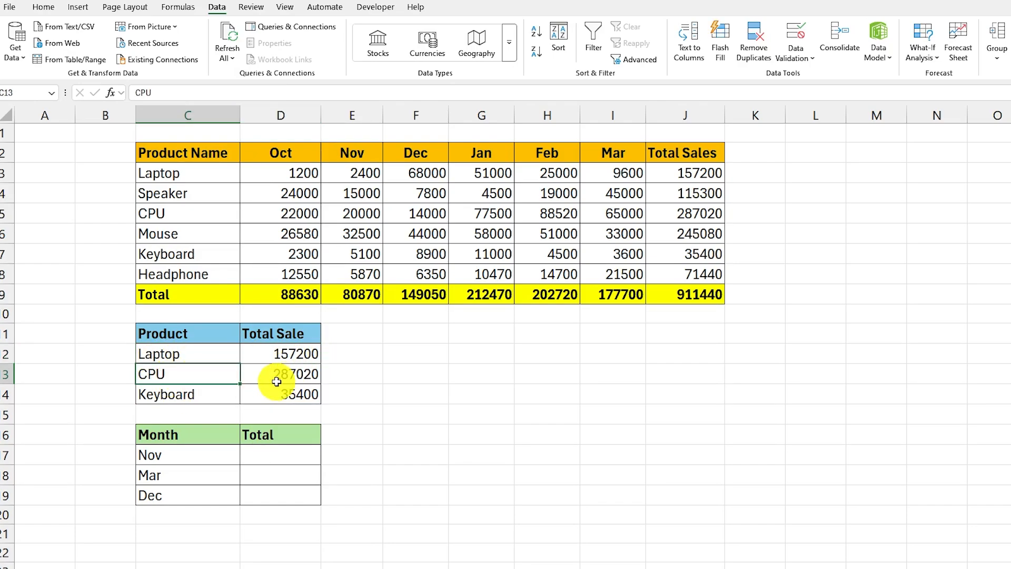
{"action": "left_click", "coordinate": [258, 375]}
{"action": "left_click", "coordinate": [196, 395]}
{"action": "left_click", "coordinate": [291, 395]}
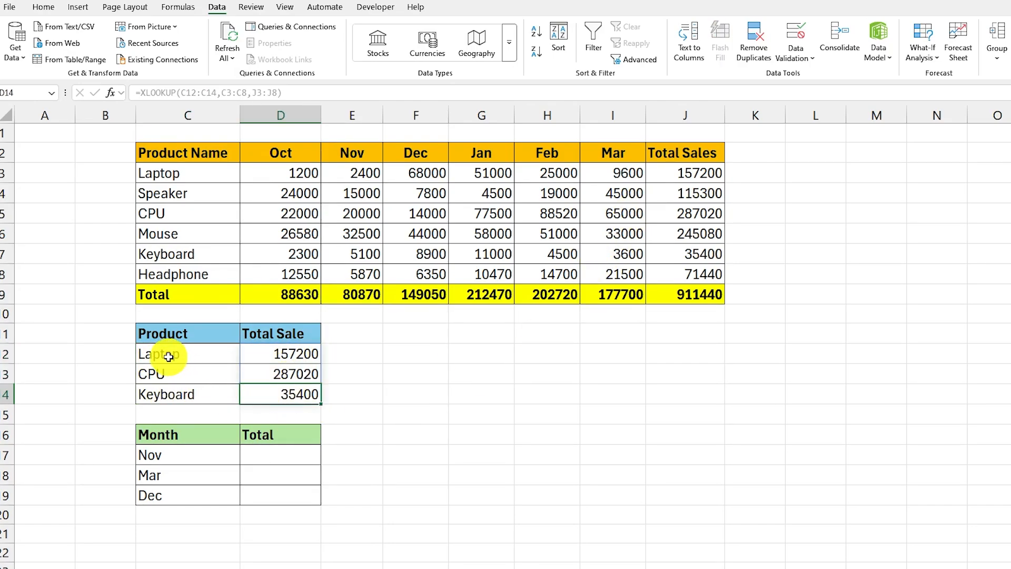
{"action": "left_click", "coordinate": [165, 353]}
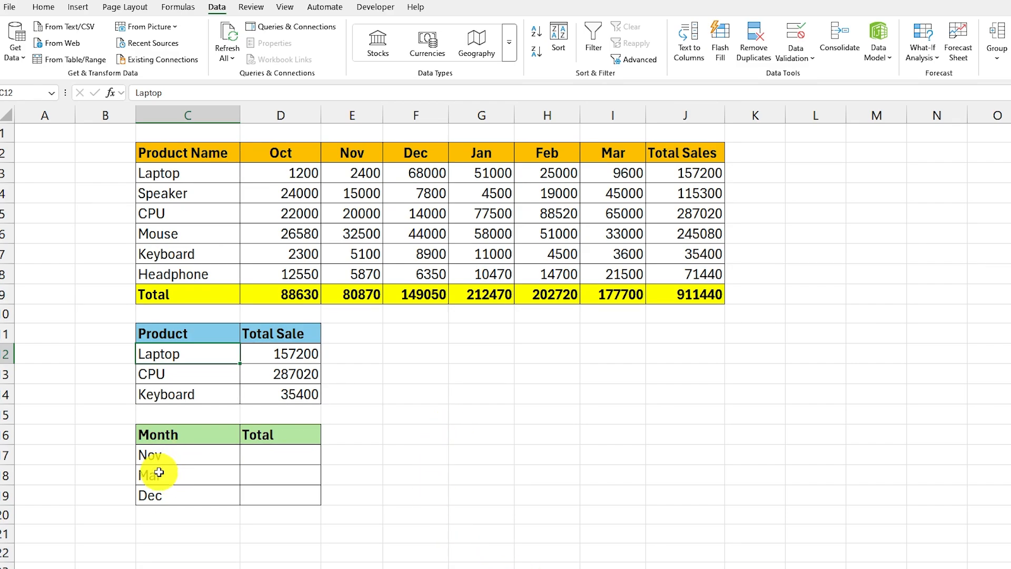
Enter =XLOOKUP(C17:C19,D2:I2,D9:I9) in D17 to return the totals of all three listed months at once
{"action": "left_click", "coordinate": [161, 456]}
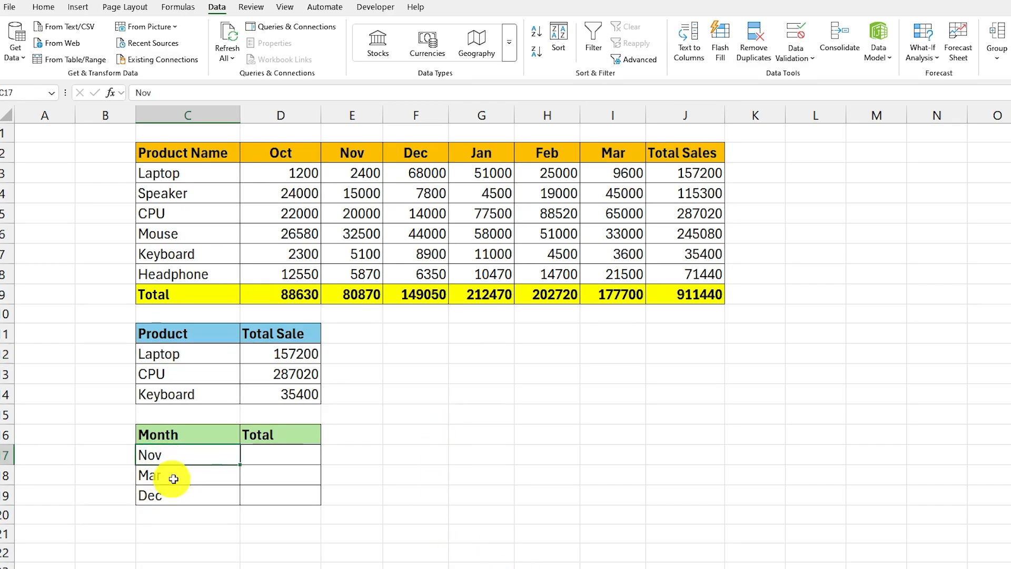
{"action": "left_click", "coordinate": [271, 452]}
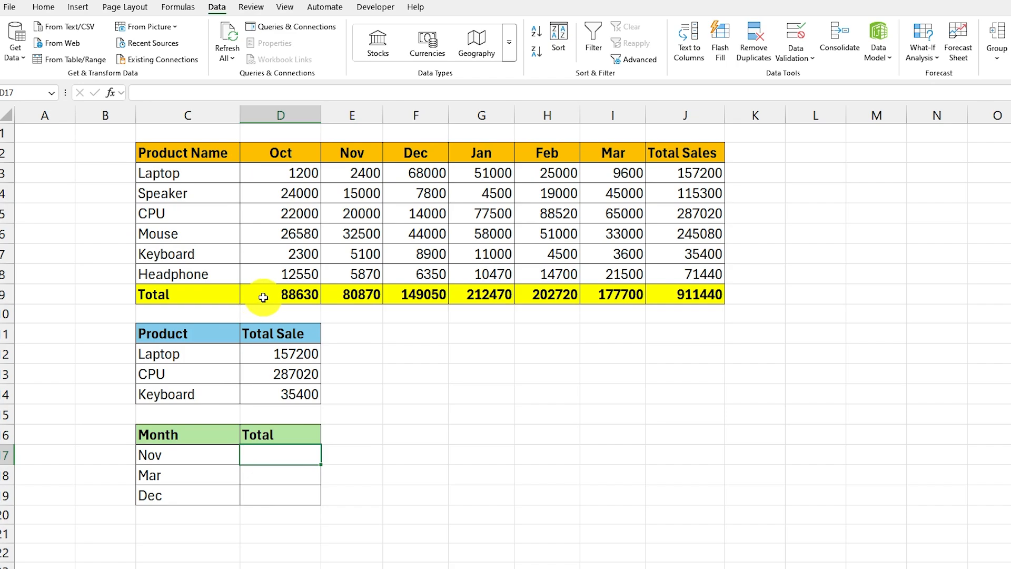
{"action": "left_click_drag", "start_coordinate": [263, 297], "coordinate": [616, 294]}
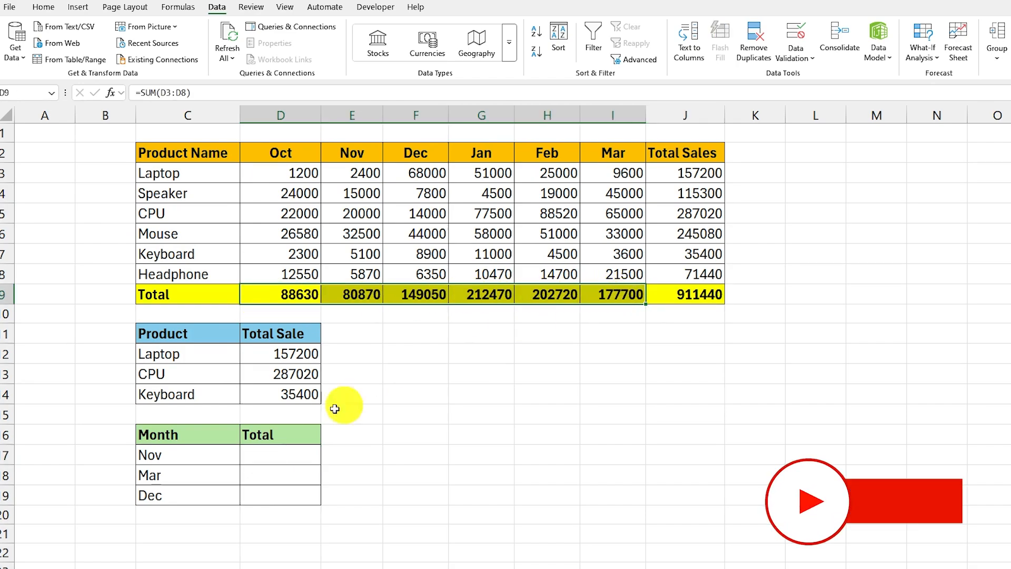
{"action": "left_click", "coordinate": [284, 455]}
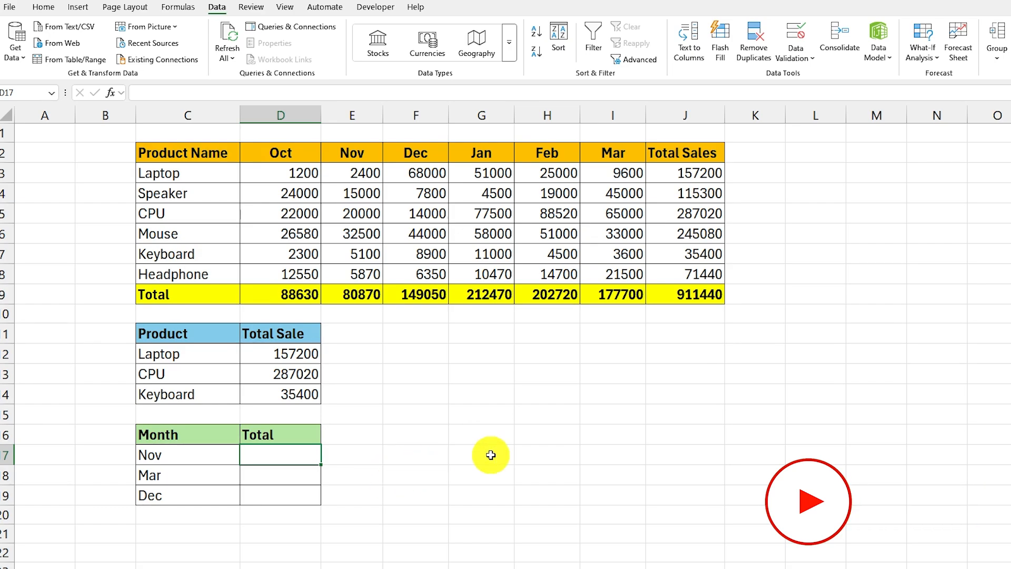
{"action": "type", "text": "=XLOOKUP"}
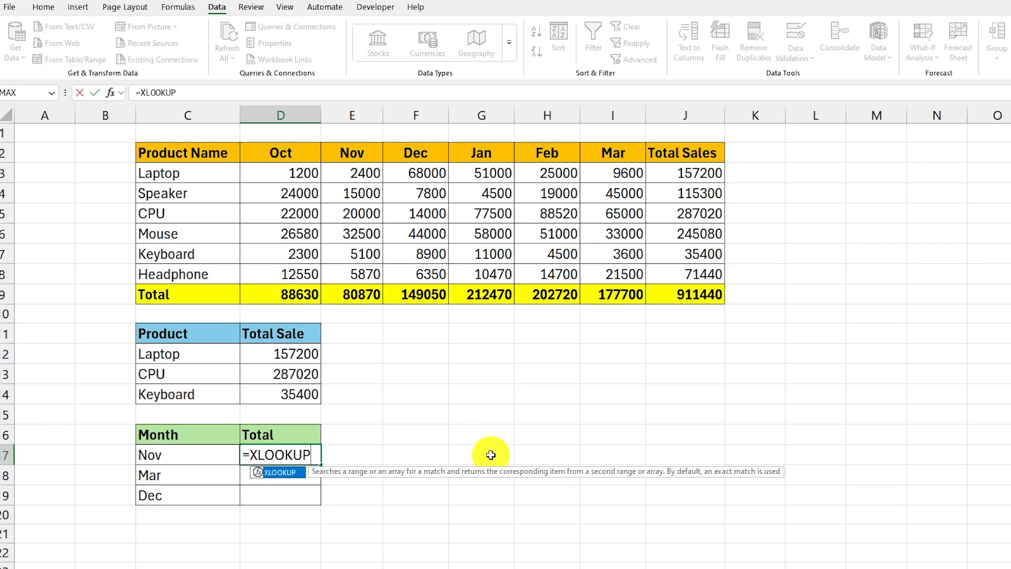
{"action": "type", "text": "("}
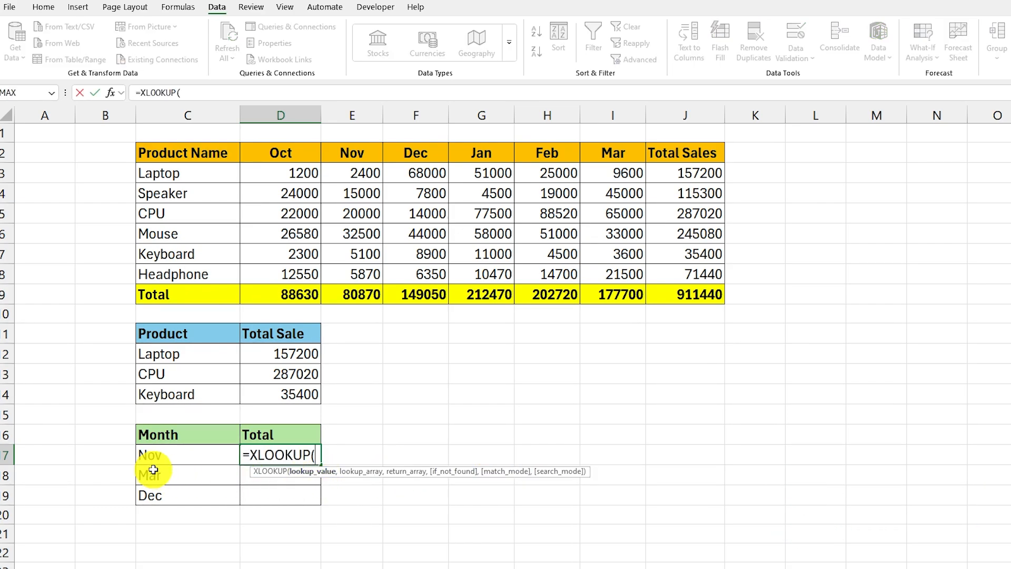
{"action": "left_click_drag", "start_coordinate": [160, 454], "coordinate": [159, 494]}
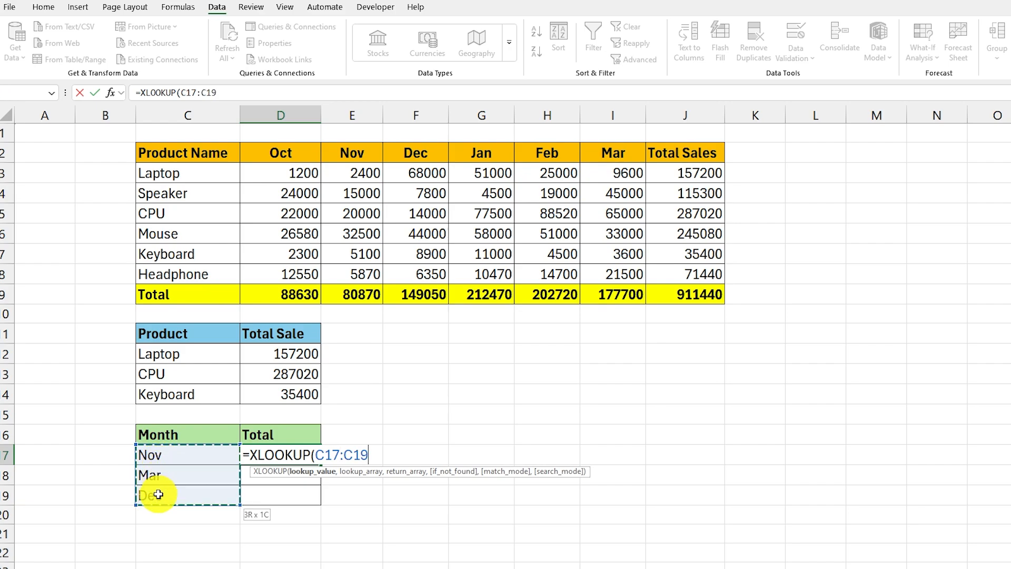
{"action": "type", "text": ","}
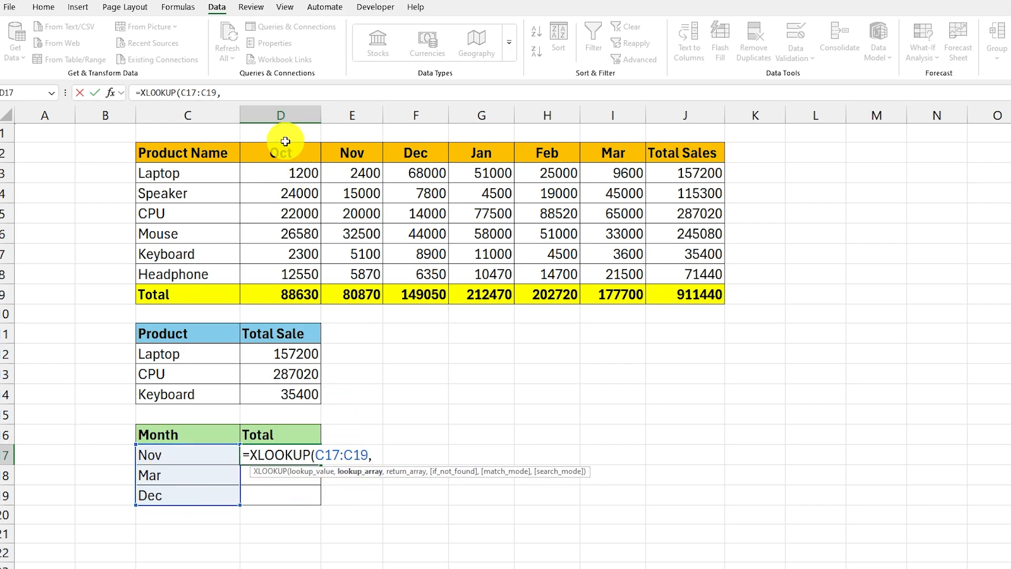
{"action": "left_click_drag", "start_coordinate": [275, 154], "coordinate": [599, 157]}
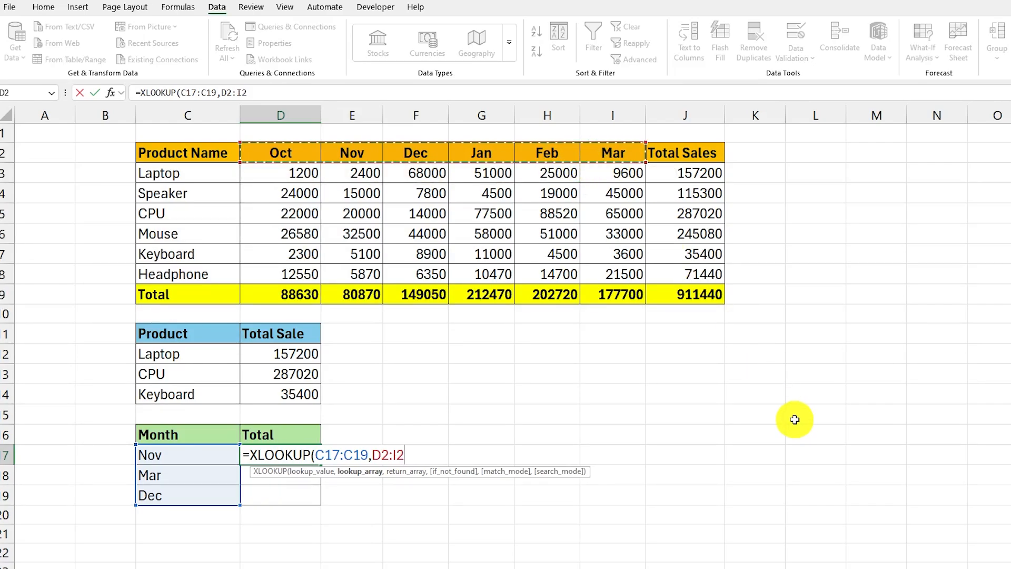
{"action": "type", "text": ","}
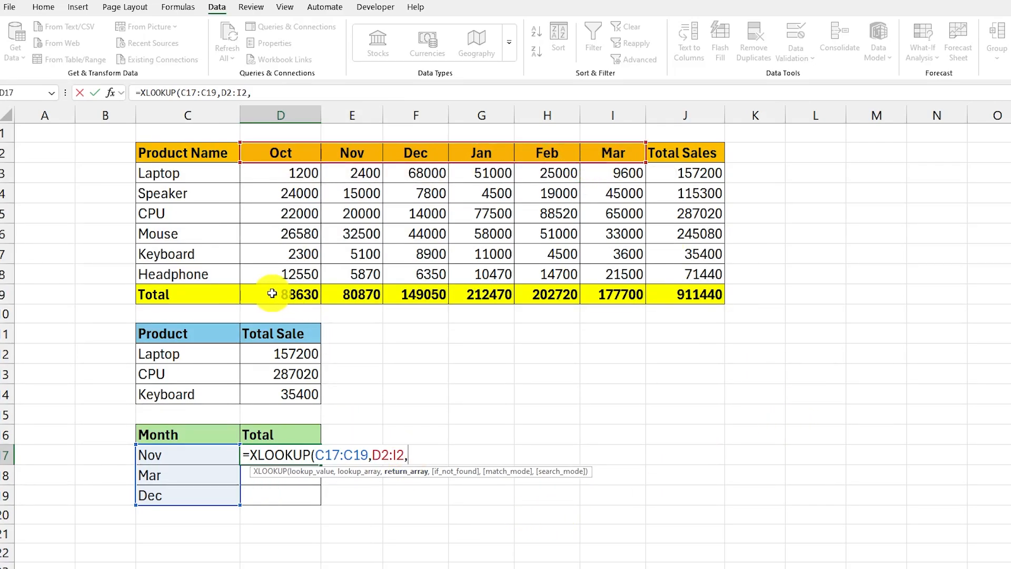
{"action": "left_click_drag", "start_coordinate": [272, 293], "coordinate": [596, 291]}
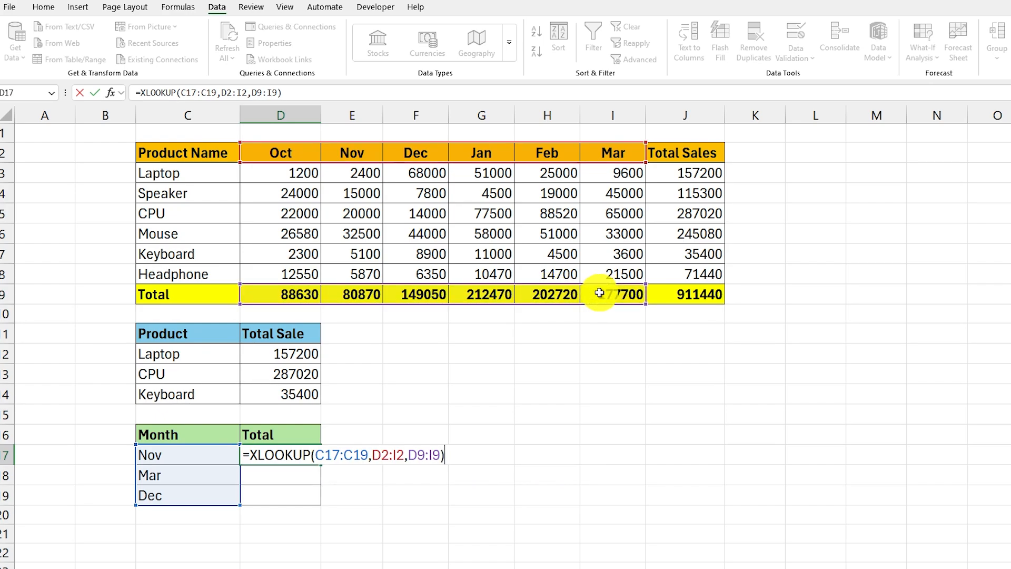
{"action": "key", "text": "Return"}
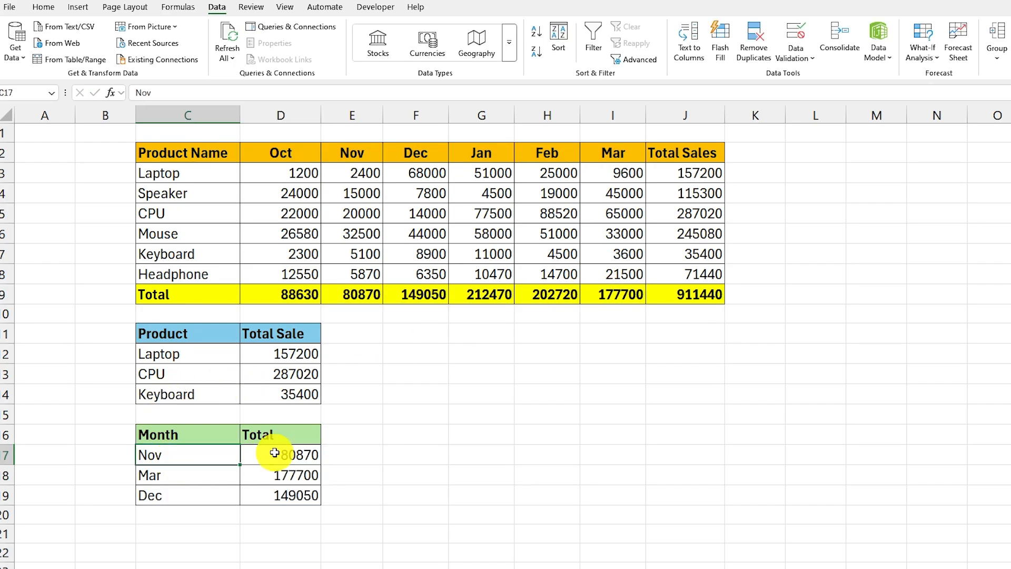
{"action": "left_click", "coordinate": [277, 456]}
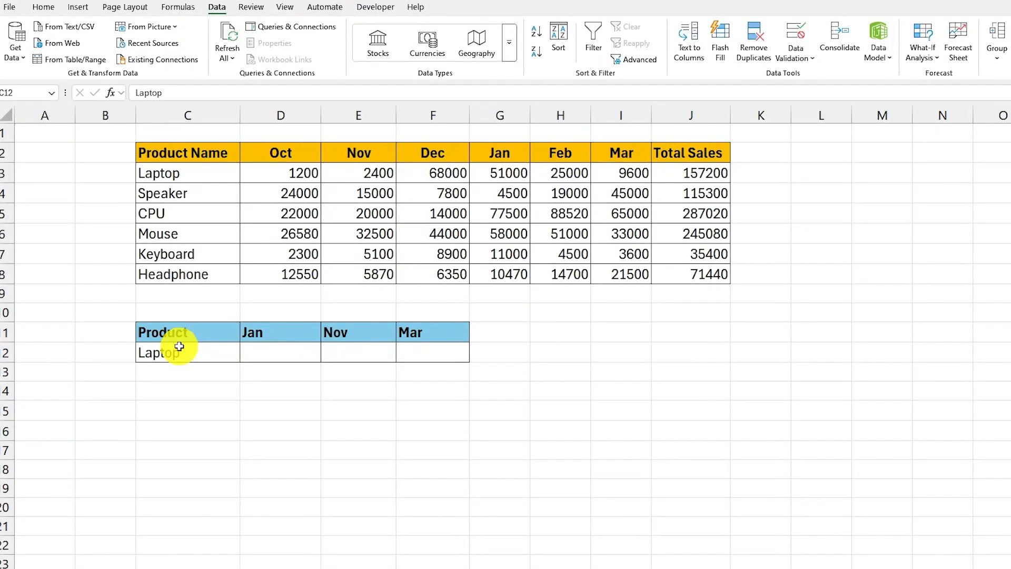
Compare the product in C12 and the month headings in D11:F11 with the sales table's month headings in D2:I2
{"action": "left_click", "coordinate": [190, 353]}
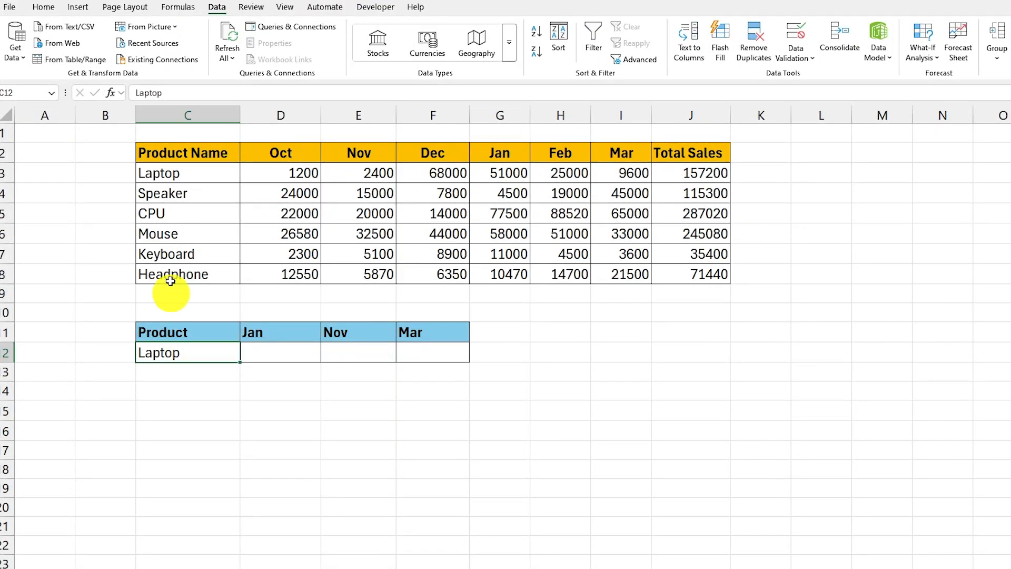
{"action": "left_click", "coordinate": [269, 353]}
{"action": "left_click", "coordinate": [361, 333]}
{"action": "left_click", "coordinate": [447, 331]}
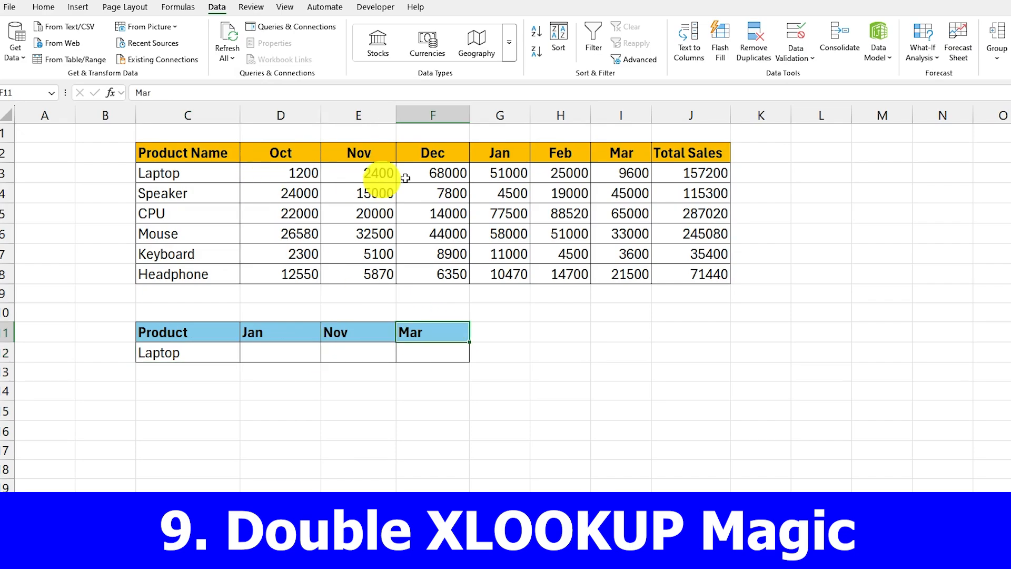
{"action": "left_click", "coordinate": [276, 358]}
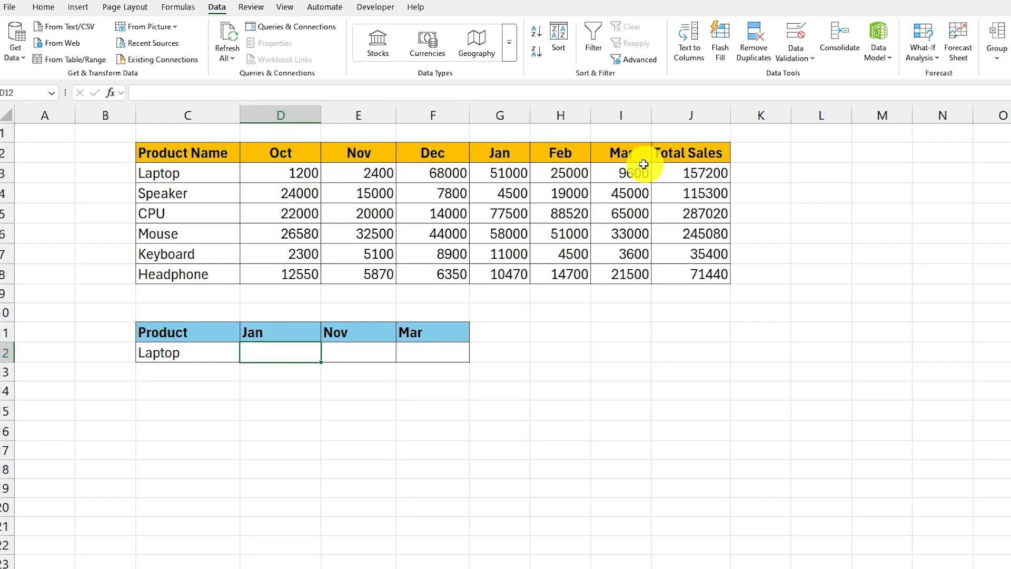
{"action": "left_click_drag", "start_coordinate": [273, 150], "coordinate": [621, 158]}
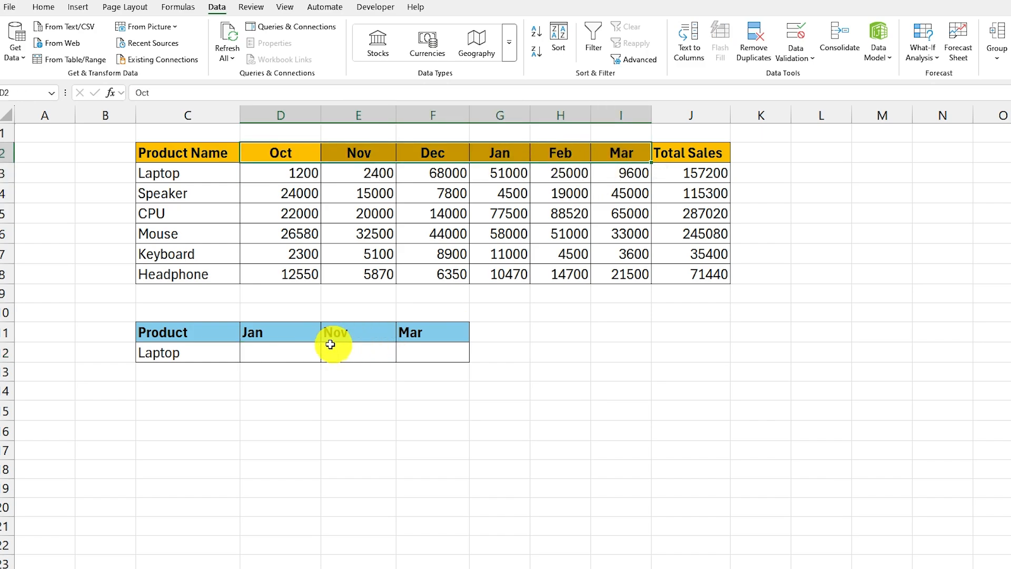
{"action": "left_click", "coordinate": [263, 334]}
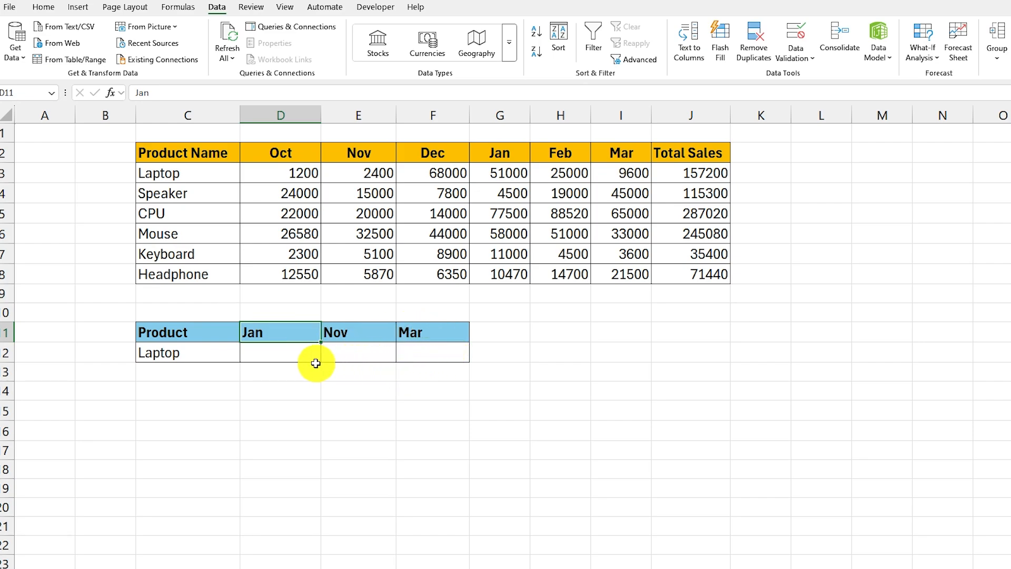
Enter =XLOOKUP(C12,C3:C8,D3:I8) in D12 to return the product's sales for every month
{"action": "left_click", "coordinate": [288, 352]}
{"action": "type", "text": "="}
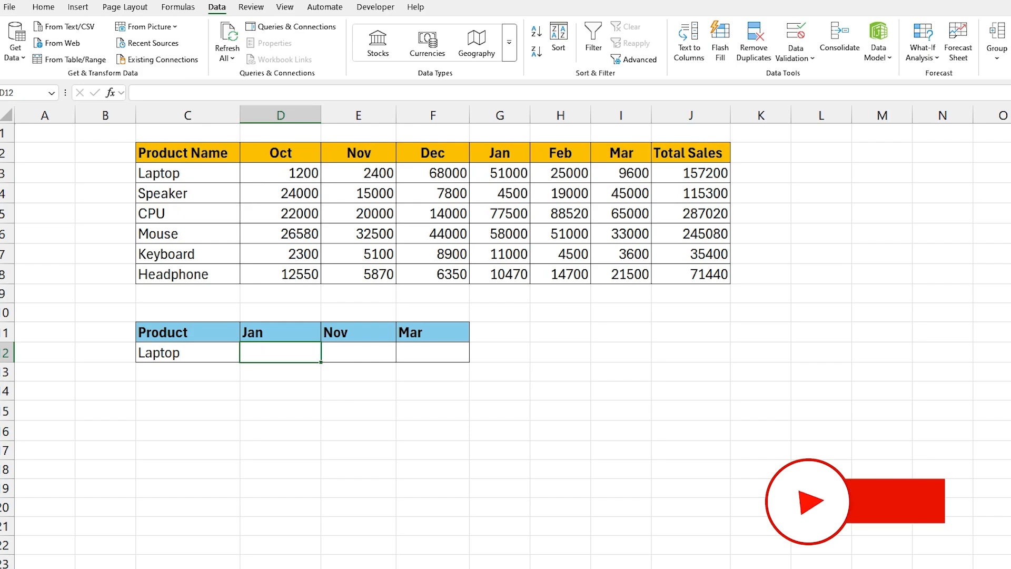
{"action": "type", "text": "XL"}
{"action": "key", "text": "Tab"}
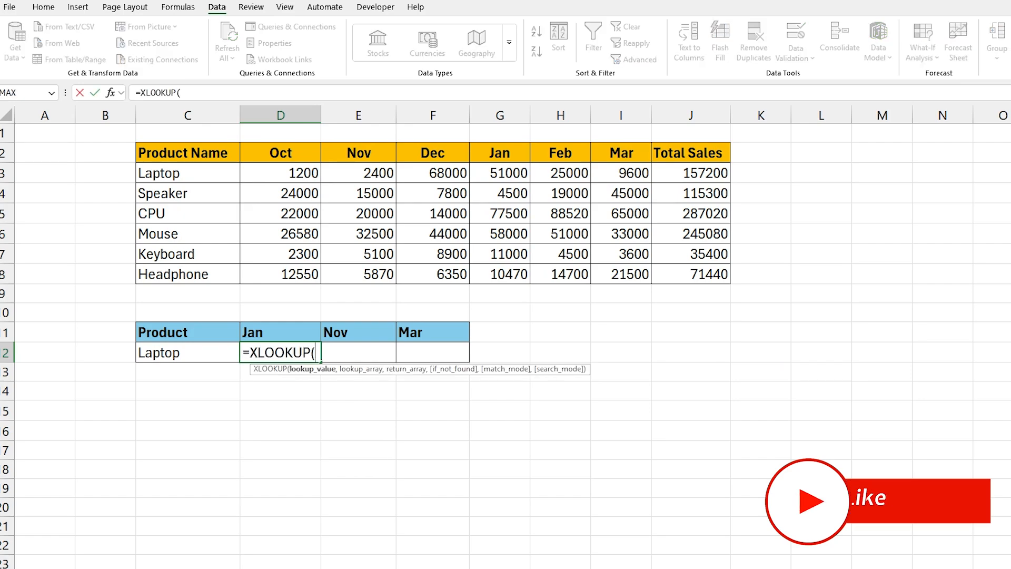
{"action": "left_click", "coordinate": [176, 351]}
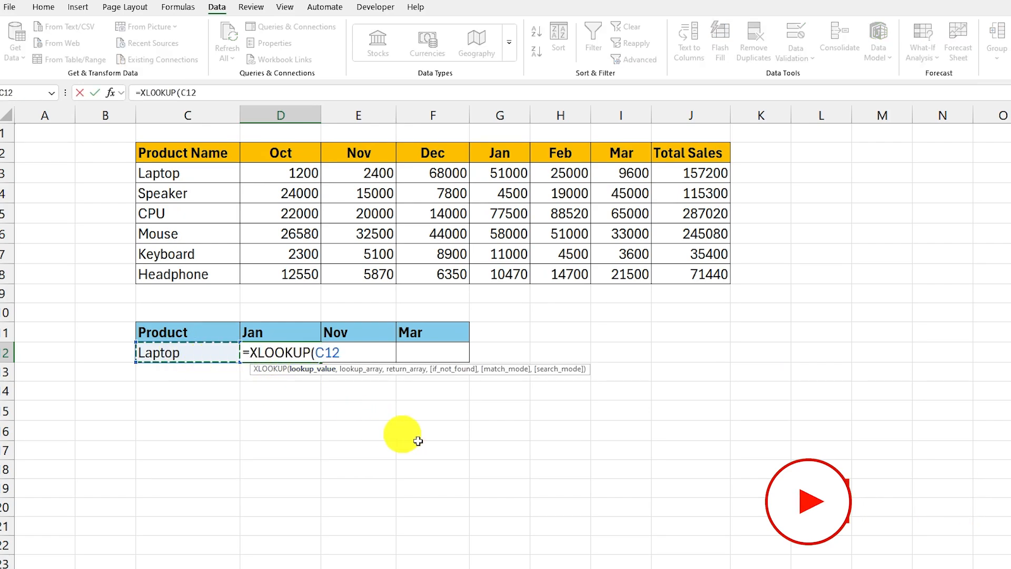
{"action": "type", "text": ","}
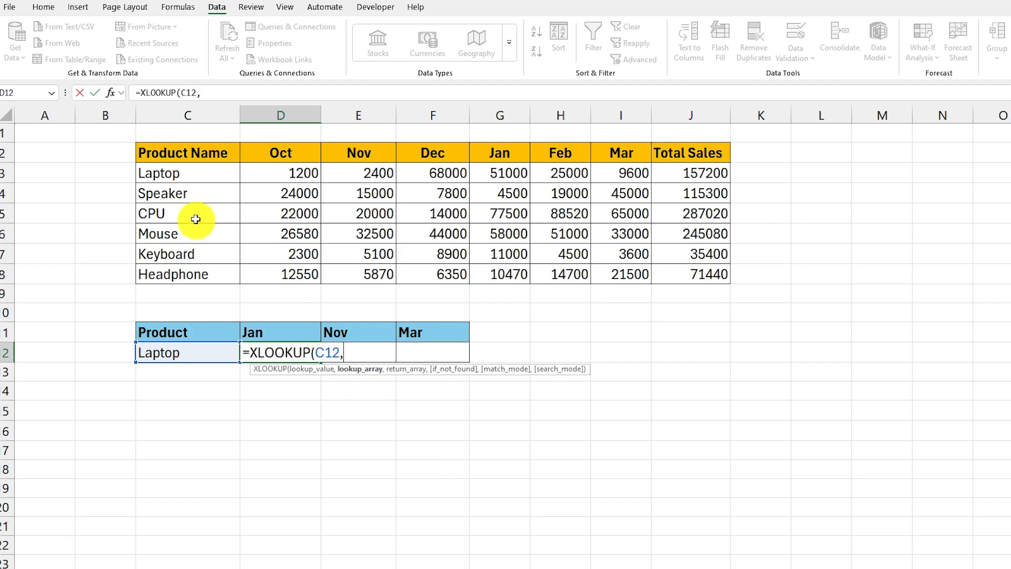
{"action": "left_click", "coordinate": [164, 179]}
{"action": "left_click_drag", "start_coordinate": [164, 185], "coordinate": [169, 268]}
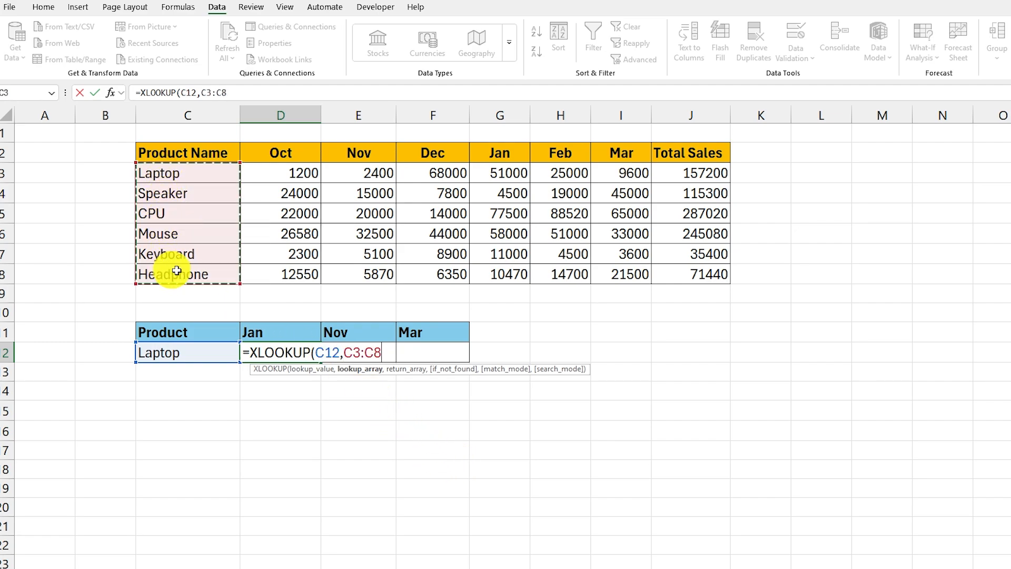
{"action": "type", "text": ","}
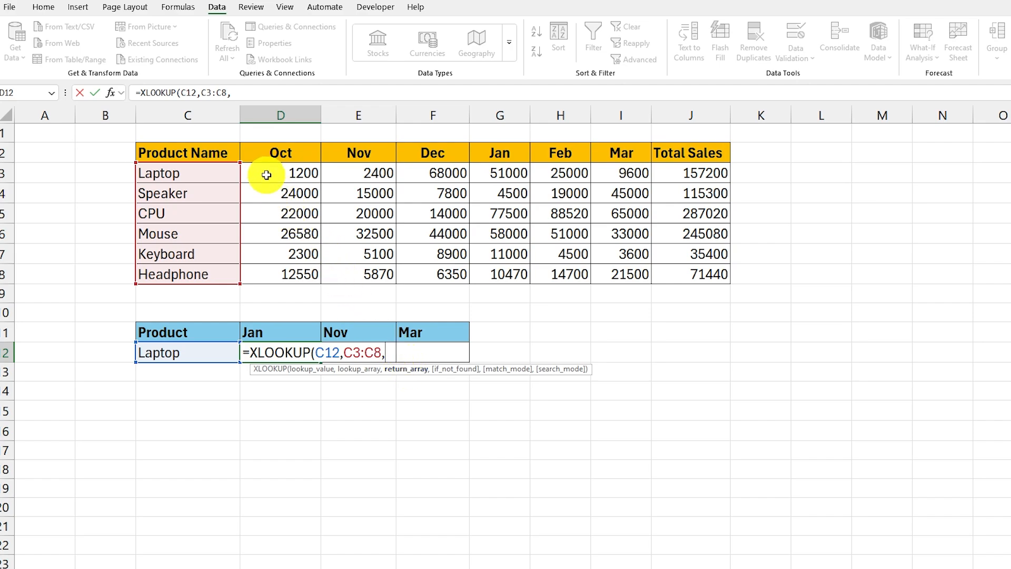
{"action": "left_click_drag", "start_coordinate": [267, 175], "coordinate": [625, 269]}
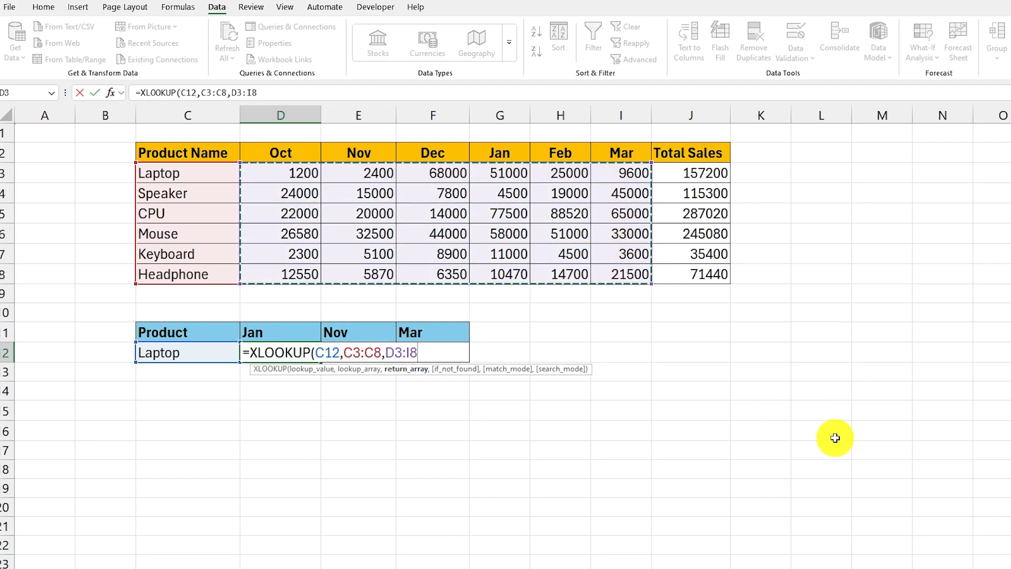
{"action": "key", "text": "Return"}
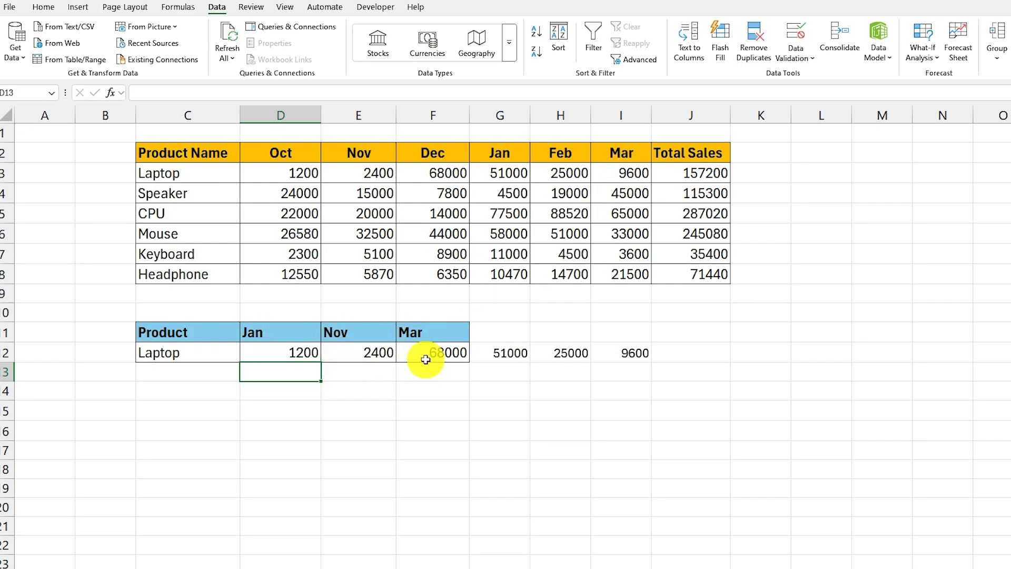
Nest the D12 lookup in a second XLOOKUP, making =XLOOKUP(D11:F11,D2:I2,XLOOKUP(C12,C3:C8,D3:I8)), to return only the months listed in D11:F11
{"action": "double_click", "coordinate": [287, 352]}
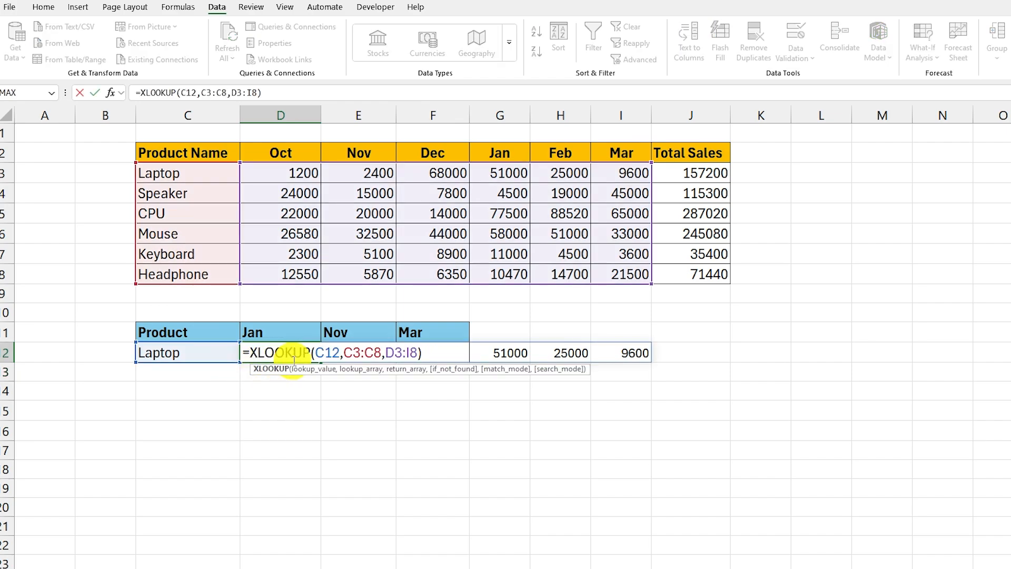
{"action": "left_click", "coordinate": [253, 350]}
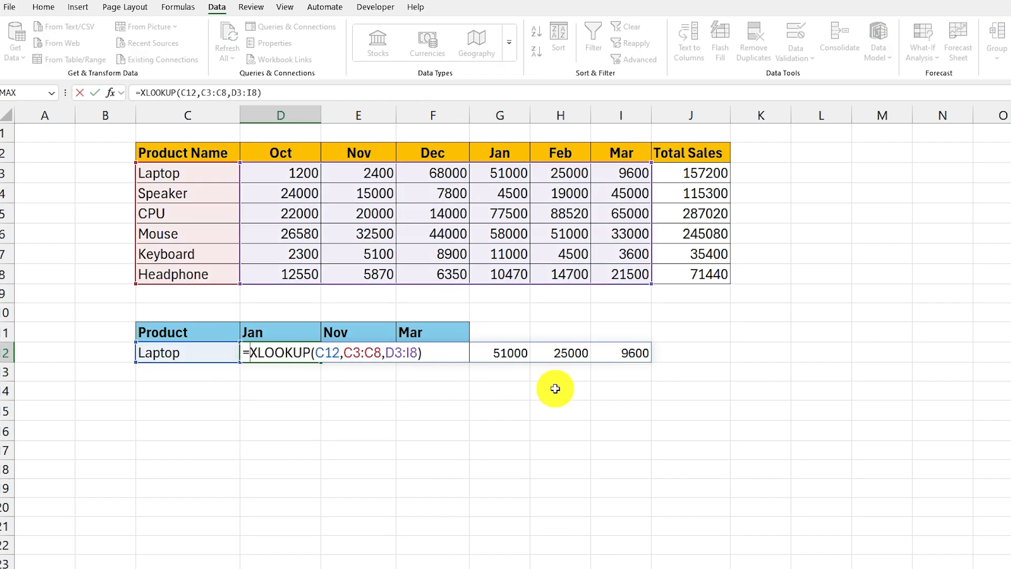
{"action": "type", "text": "X"}
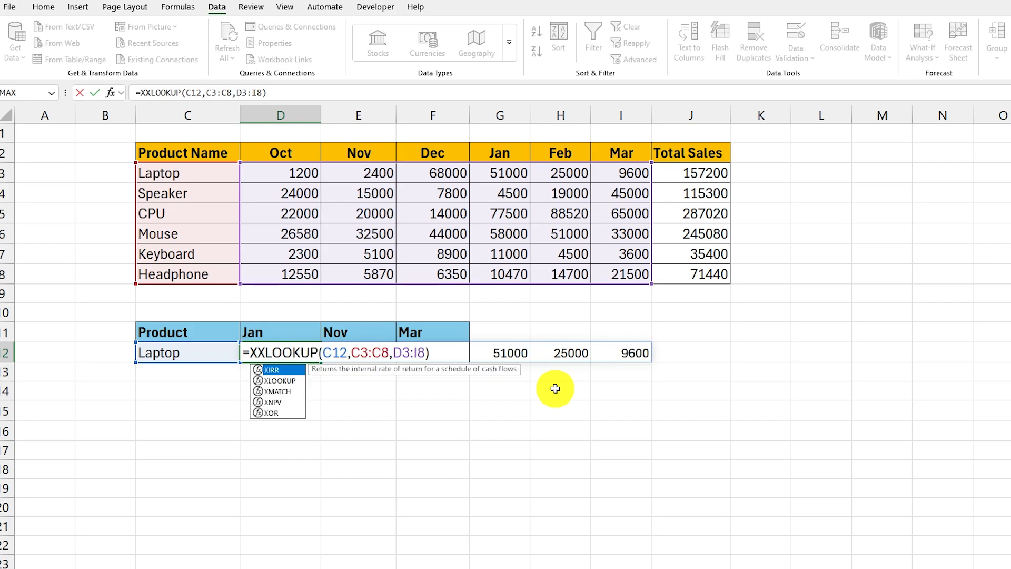
{"action": "type", "text": "LOOKUP("}
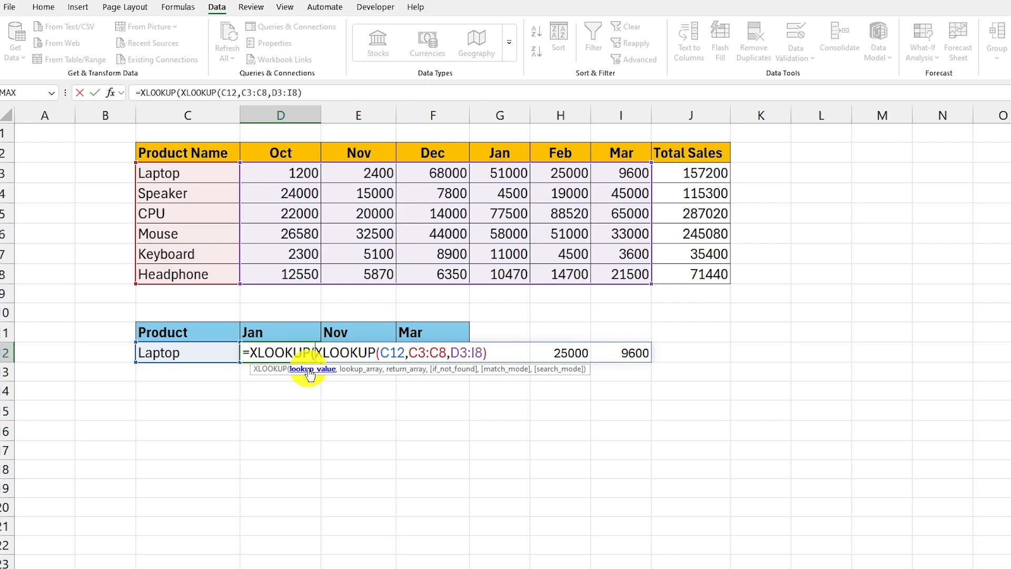
{"action": "left_click_drag", "start_coordinate": [259, 332], "coordinate": [425, 331]}
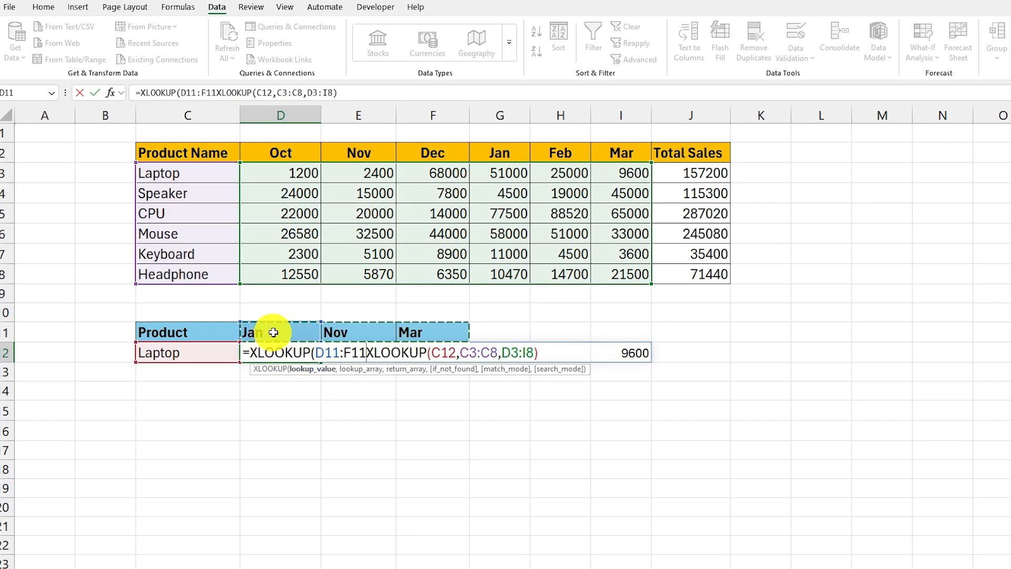
{"action": "type", "text": ","}
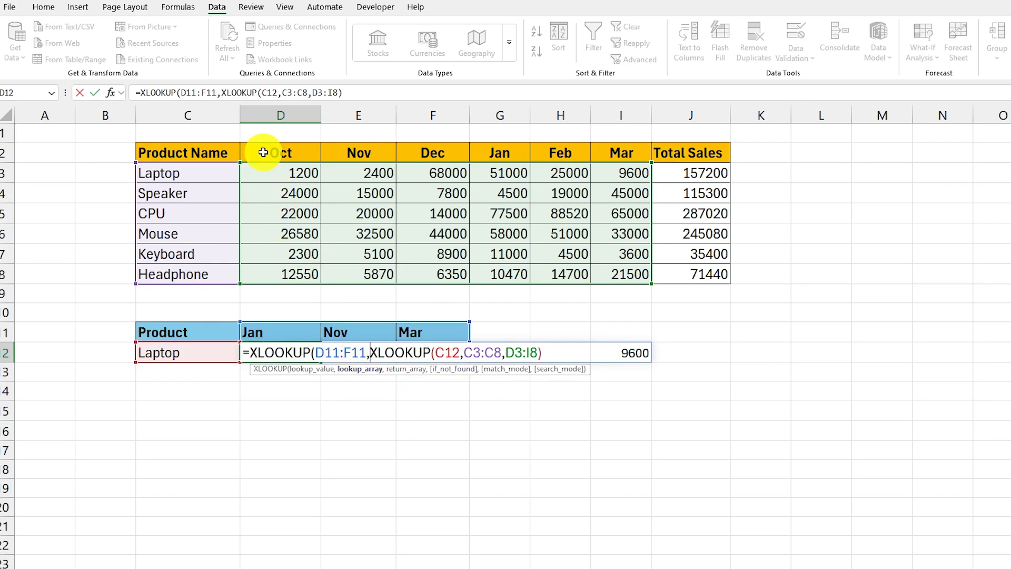
{"action": "left_click_drag", "start_coordinate": [263, 152], "coordinate": [609, 153]}
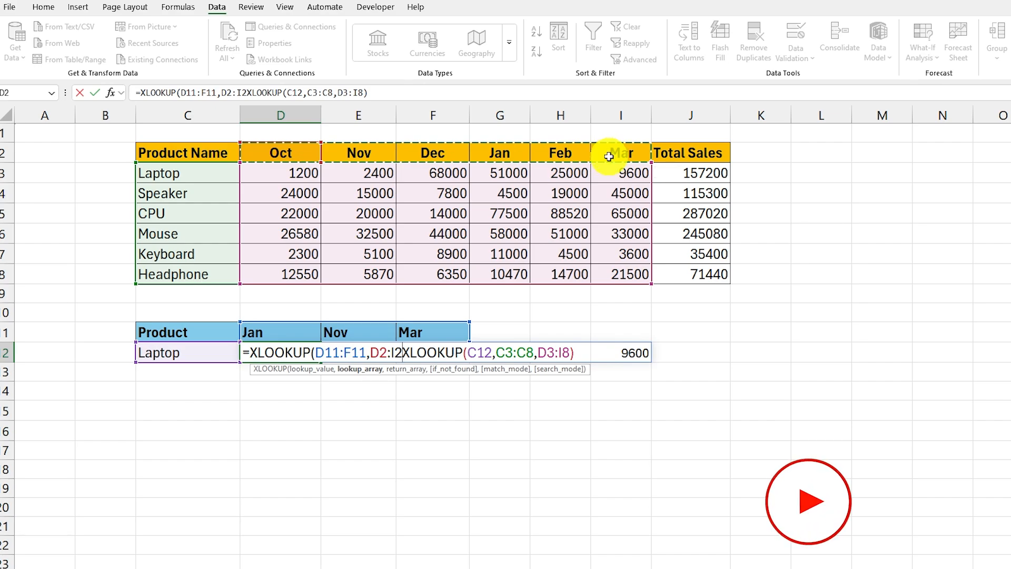
{"action": "type", "text": ","}
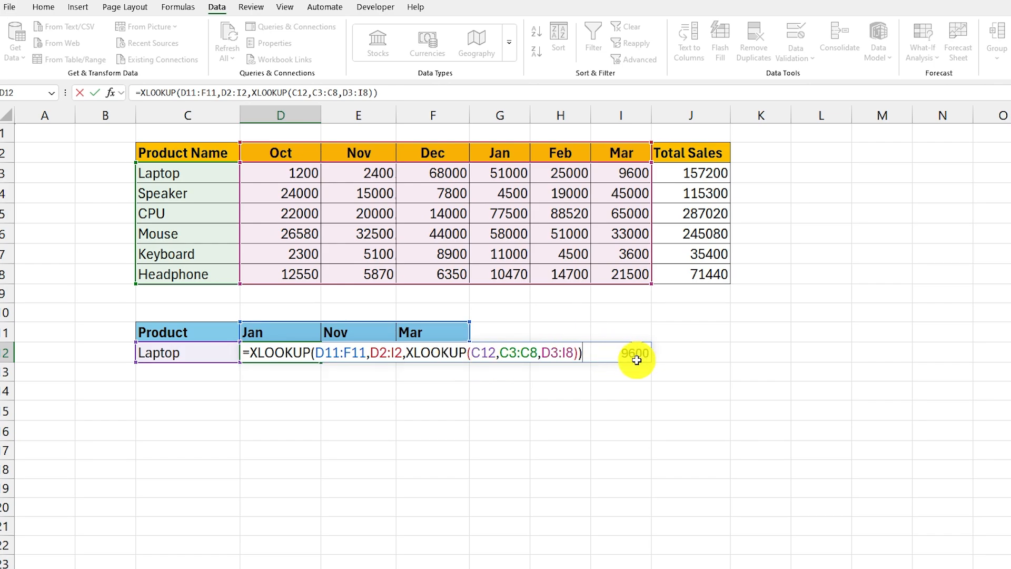
{"action": "key", "text": "Return"}
{"action": "left_click", "coordinate": [181, 350]}
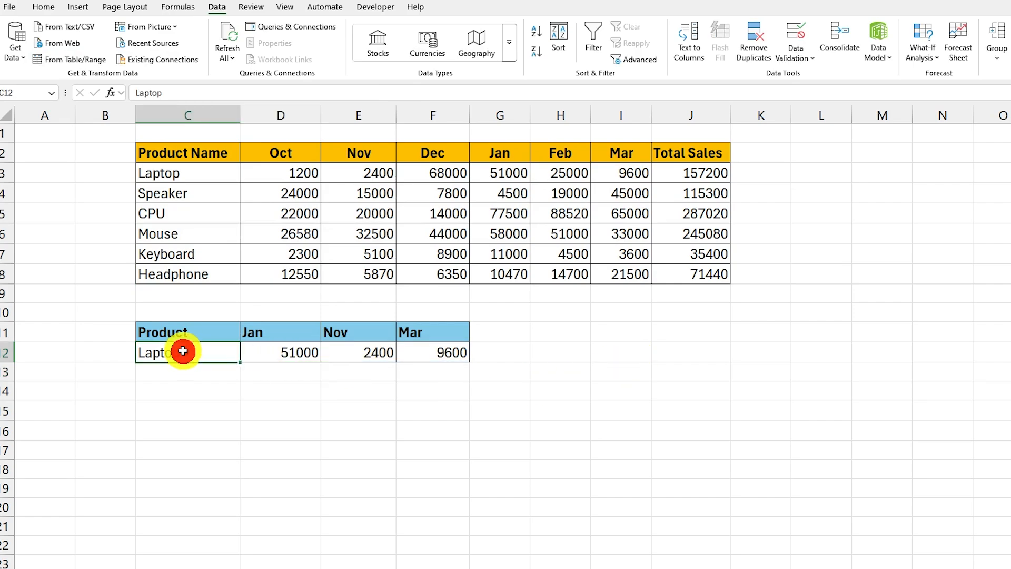
Compare the nested lookup results in D12:F12 with the Laptop row's Jan, Nov and Mar sales in the table
{"action": "left_click", "coordinate": [317, 356]}
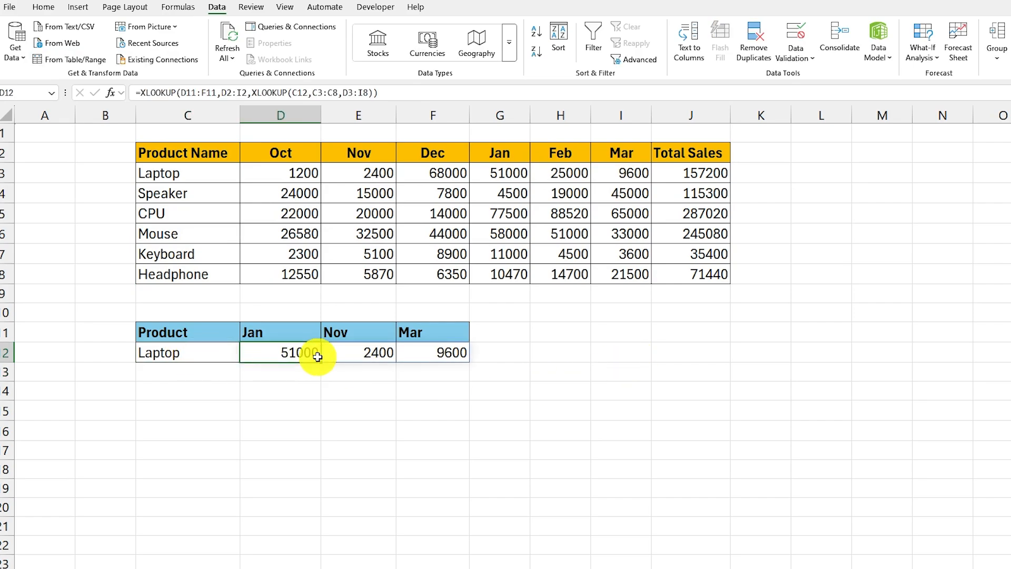
{"action": "left_click", "coordinate": [521, 171]}
{"action": "left_click", "coordinate": [368, 343]}
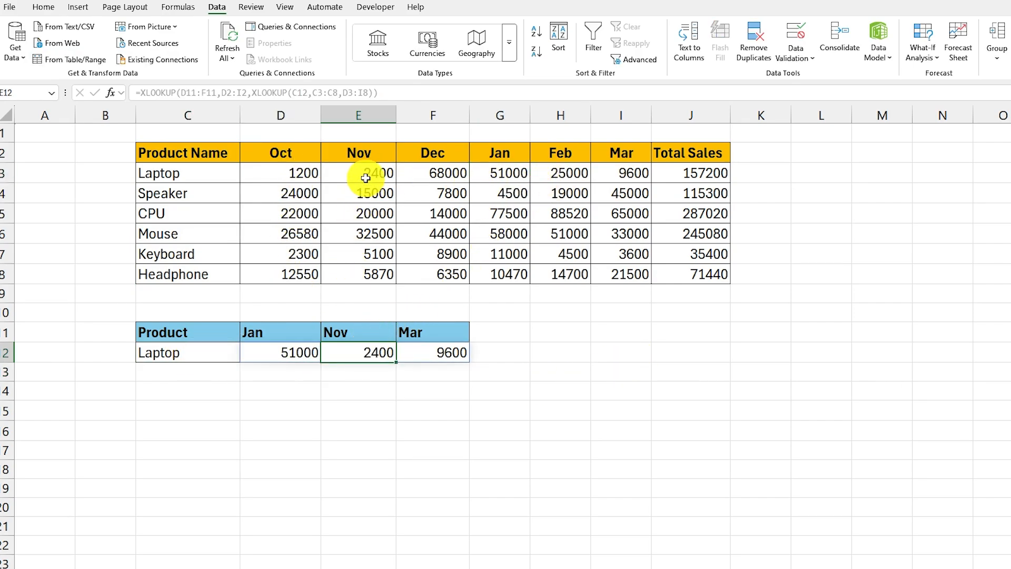
{"action": "left_click", "coordinate": [366, 173]}
{"action": "left_click", "coordinate": [450, 351]}
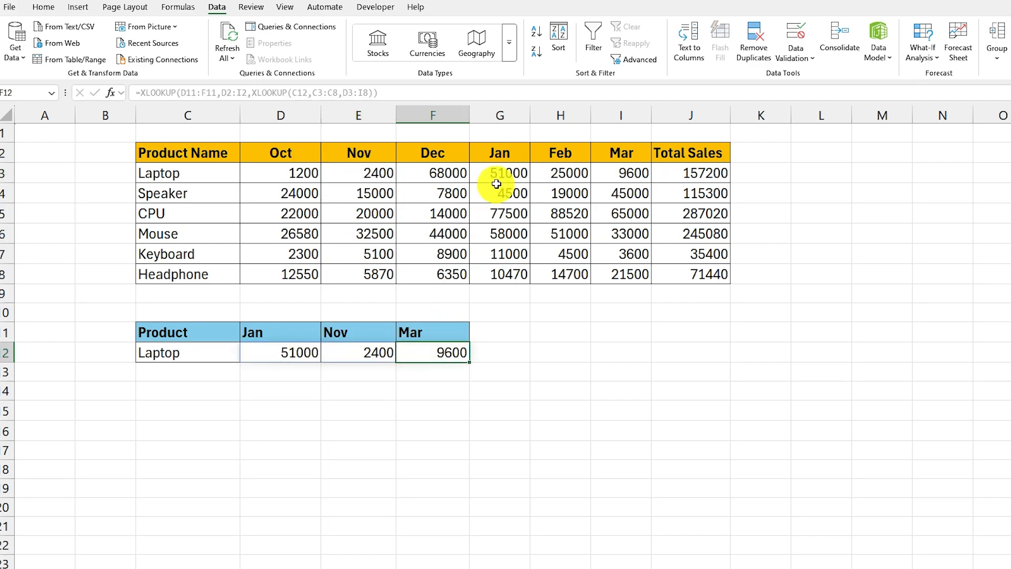
{"action": "left_click", "coordinate": [633, 168]}
Change the lookup product in C12 to Keyboard and check the monthly results in D12:F12
{"action": "left_click", "coordinate": [205, 352]}
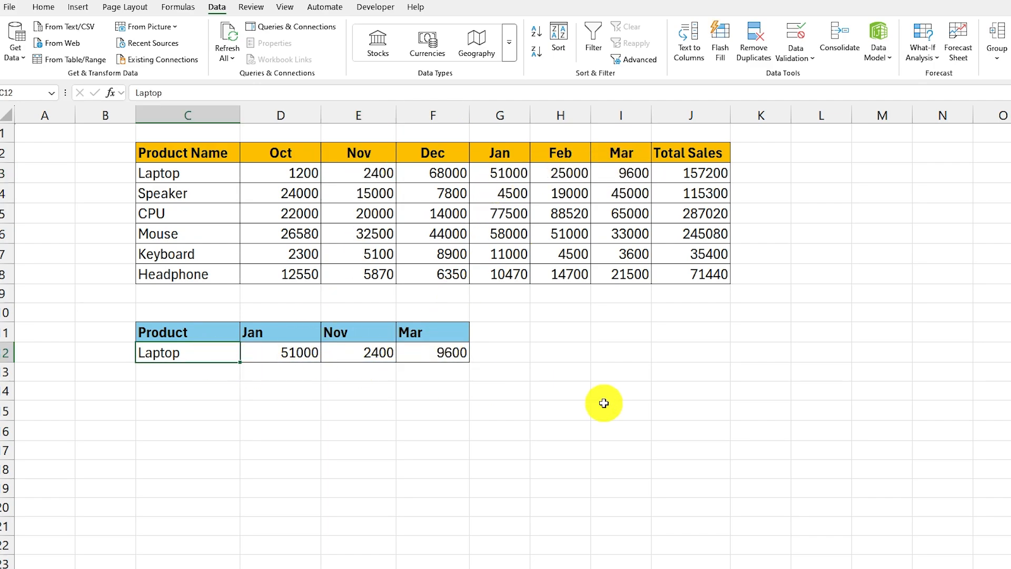
{"action": "type", "text": "Keyboard"}
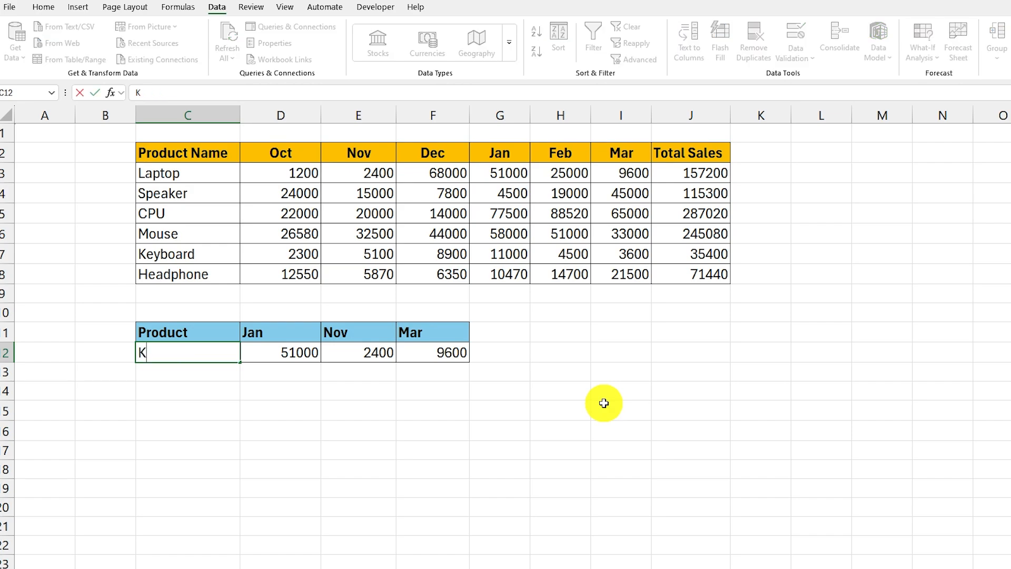
{"action": "key", "text": "Return"}
{"action": "left_click", "coordinate": [301, 349]}
{"action": "left_click", "coordinate": [381, 349]}
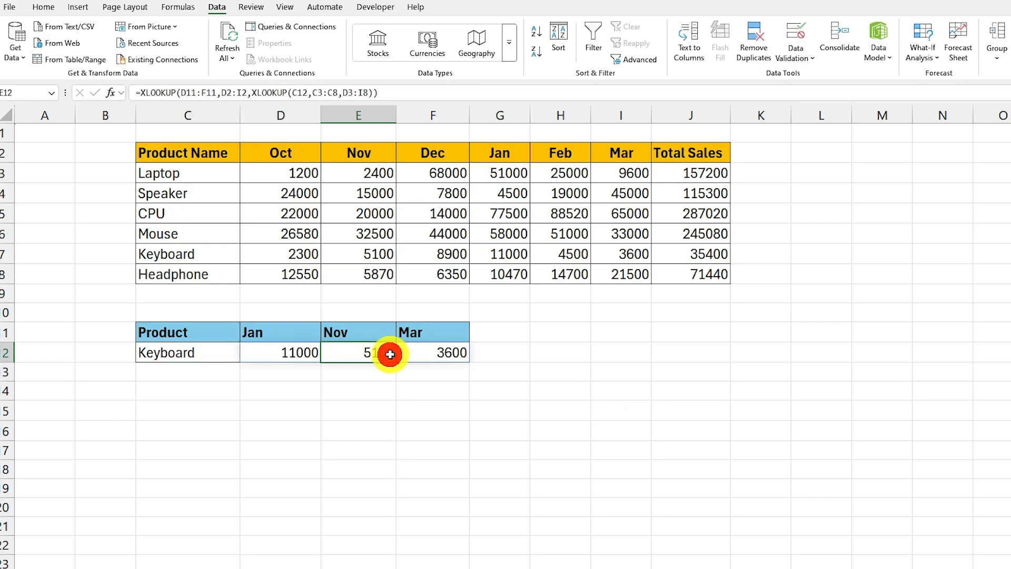
{"action": "left_click", "coordinate": [451, 349]}
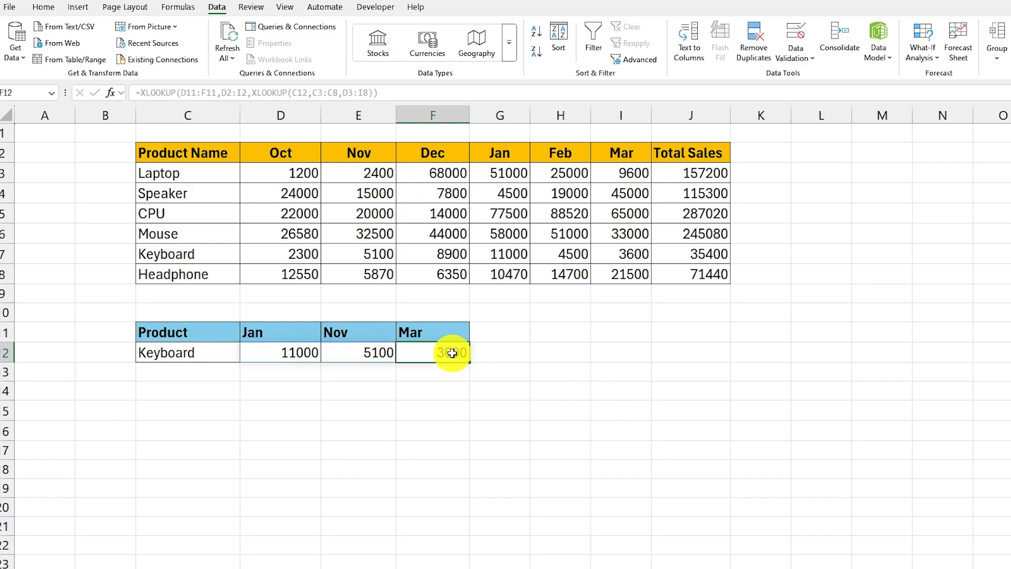
{"action": "left_click", "coordinate": [337, 353]}
{"action": "left_click", "coordinate": [294, 353]}
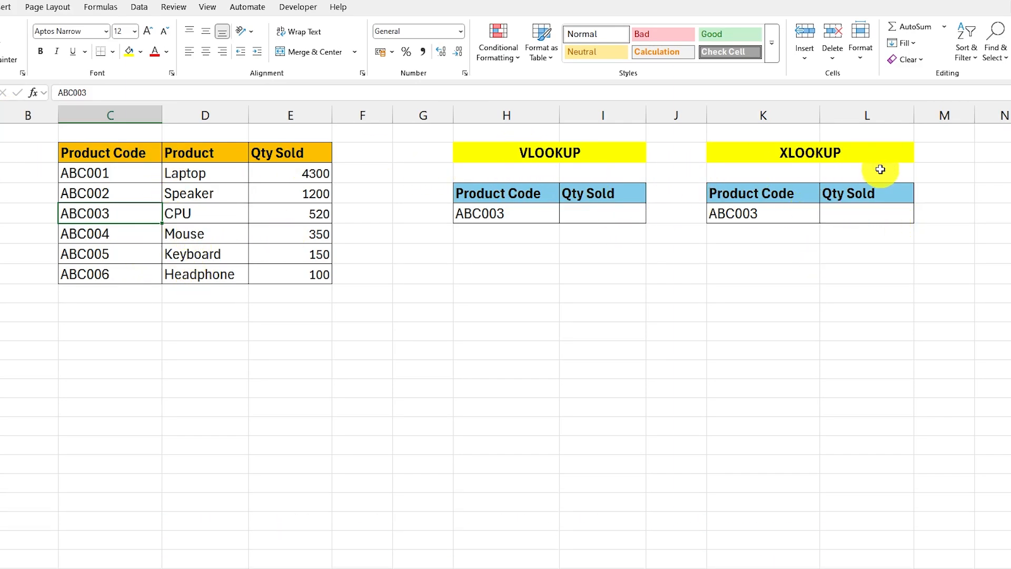
Enter =VLOOKUP(H5,C2:E8,3,0) in I5 to return the quantity sold for the product code in H5
{"action": "left_click", "coordinate": [599, 213]}
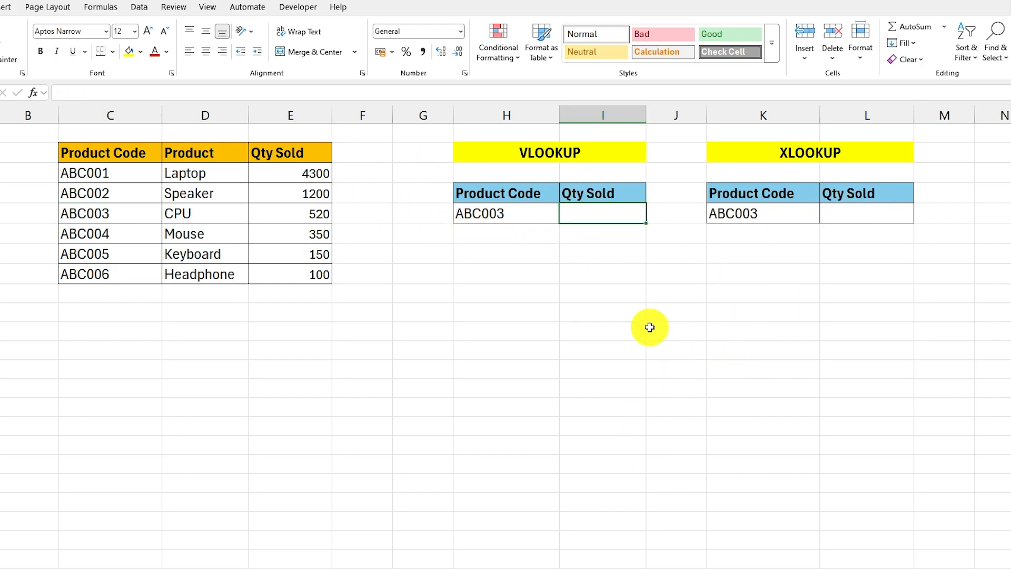
{"action": "type", "text": "=VLOOKUP("}
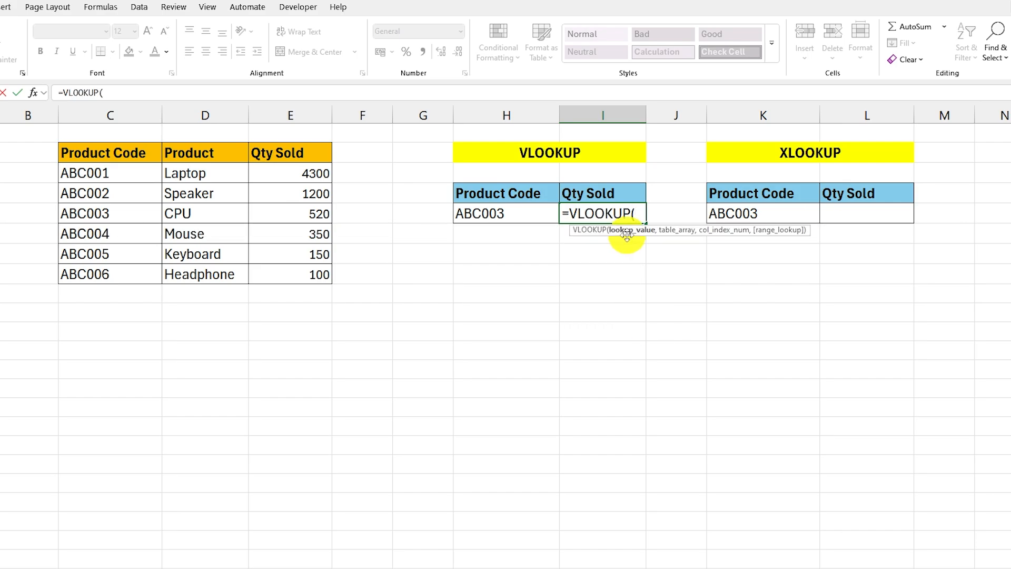
{"action": "left_click", "coordinate": [500, 215]}
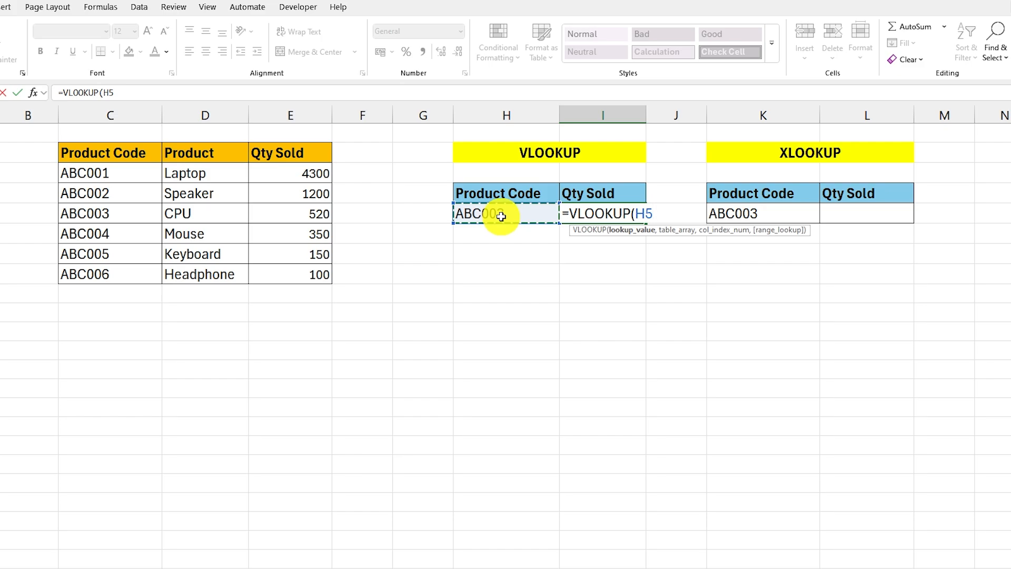
{"action": "type", "text": ","}
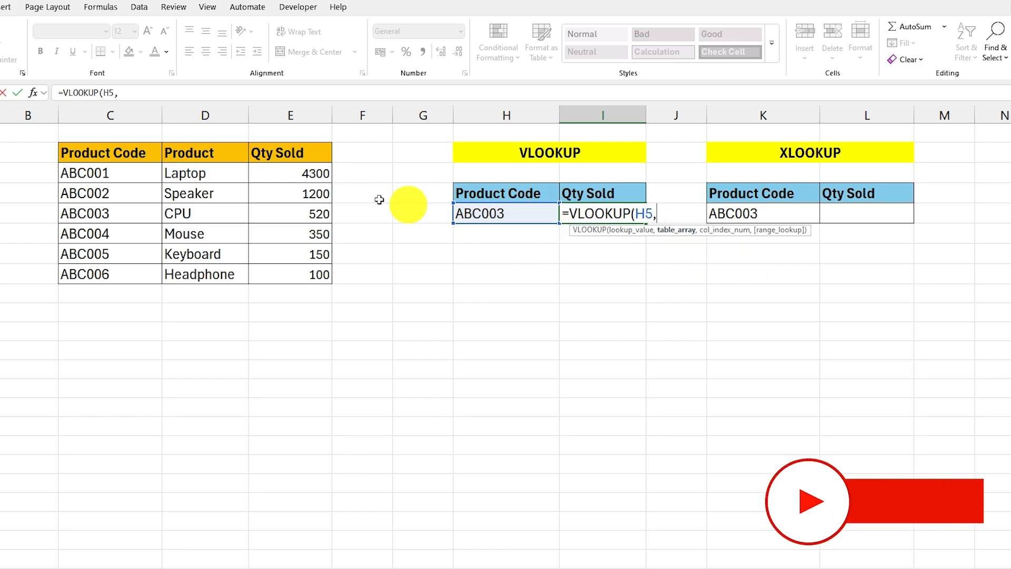
{"action": "left_click_drag", "start_coordinate": [100, 155], "coordinate": [284, 278]}
{"action": "type", "text": ","}
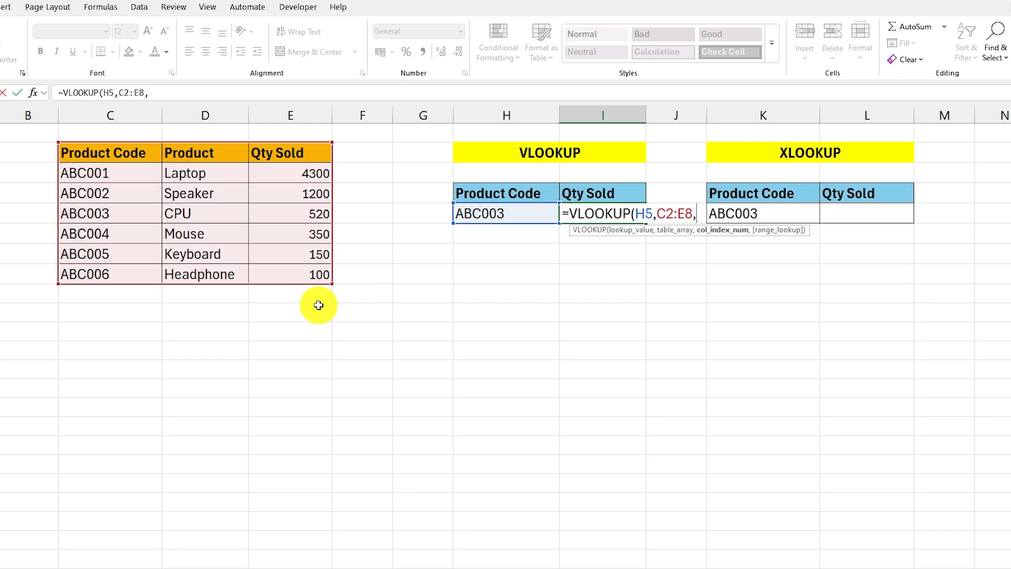
{"action": "type", "text": "3,"}
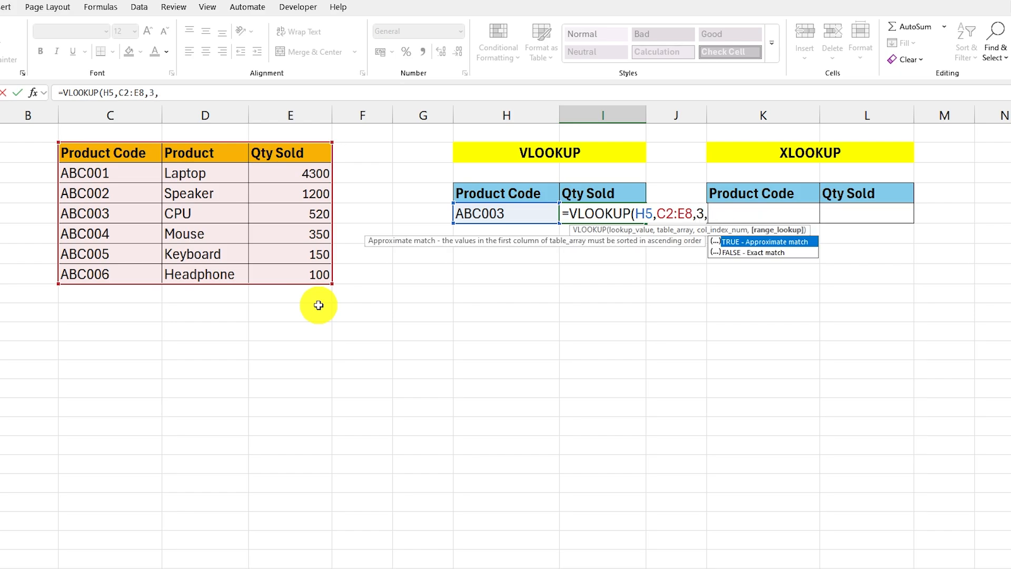
{"action": "type", "text": "0)"}
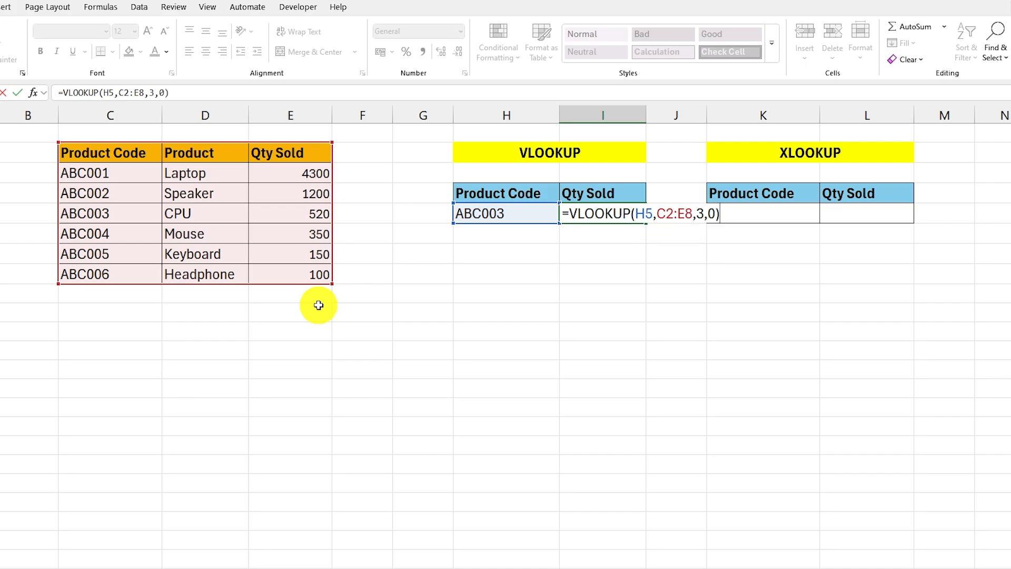
{"action": "key", "text": "Return"}
{"action": "left_click", "coordinate": [593, 216]}
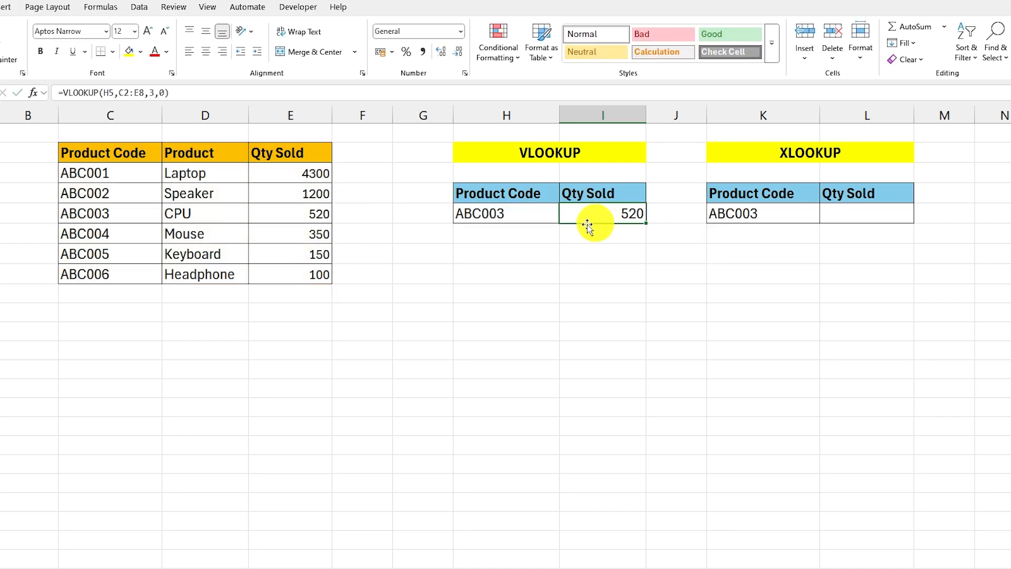
{"action": "left_click", "coordinate": [84, 214]}
{"action": "left_click", "coordinate": [329, 217]}
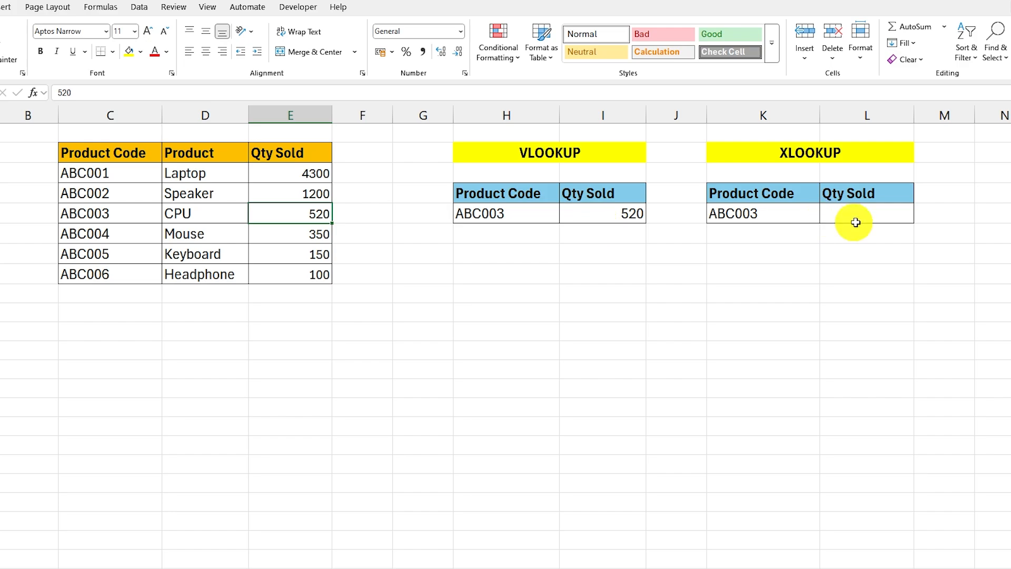
Enter =XLOOKUP(K5,C3:C8,E3:E8) in L5 to return the quantity sold for the product code in K5
{"action": "left_click", "coordinate": [870, 214]}
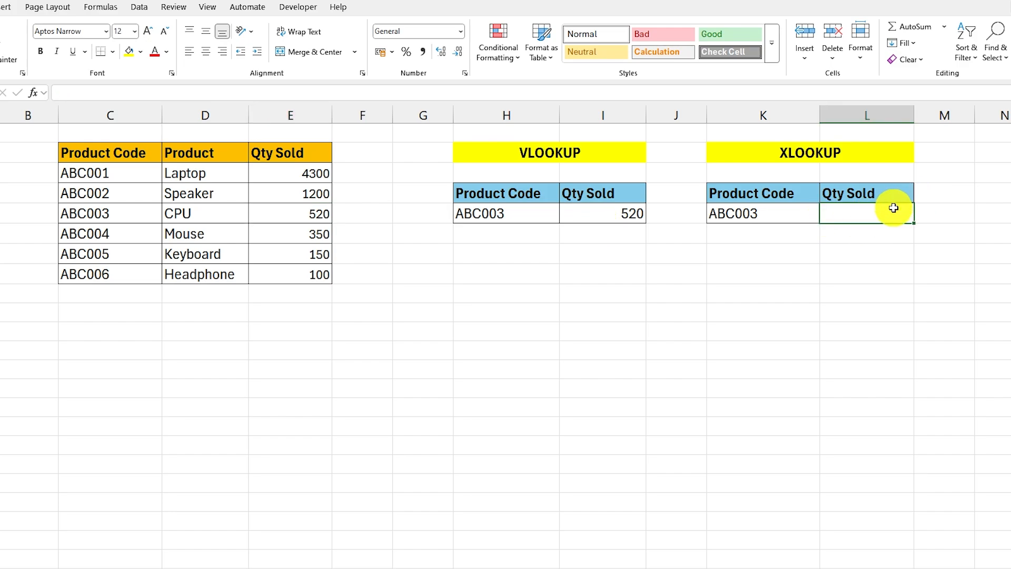
{"action": "type", "text": "=X"}
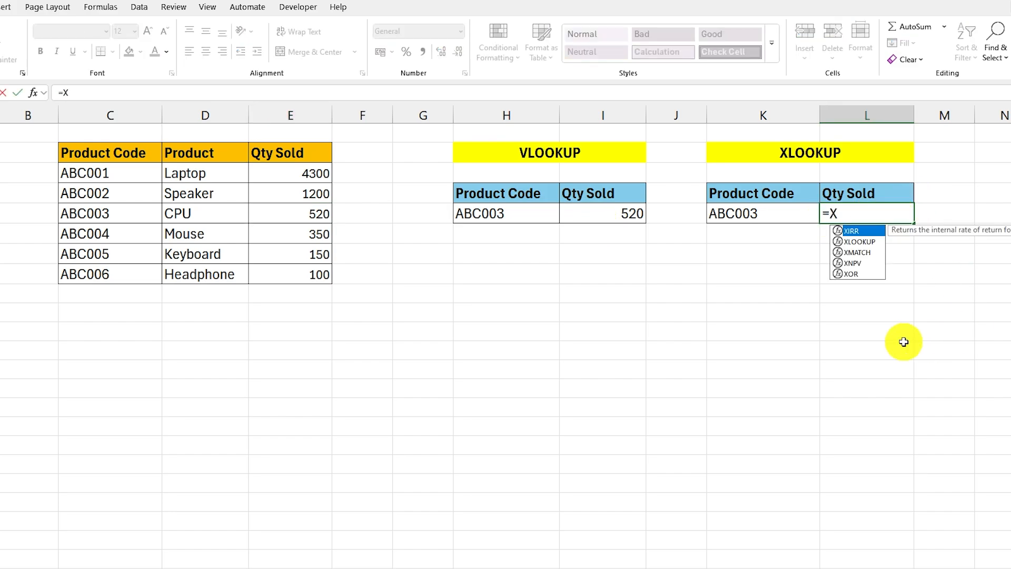
{"action": "type", "text": "LOOKUP("}
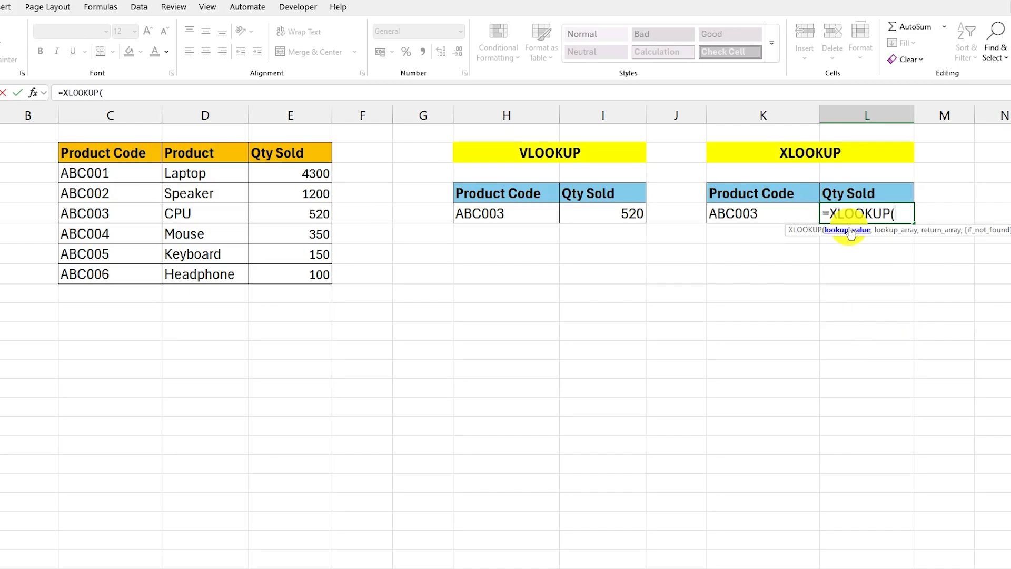
{"action": "left_click", "coordinate": [746, 215]}
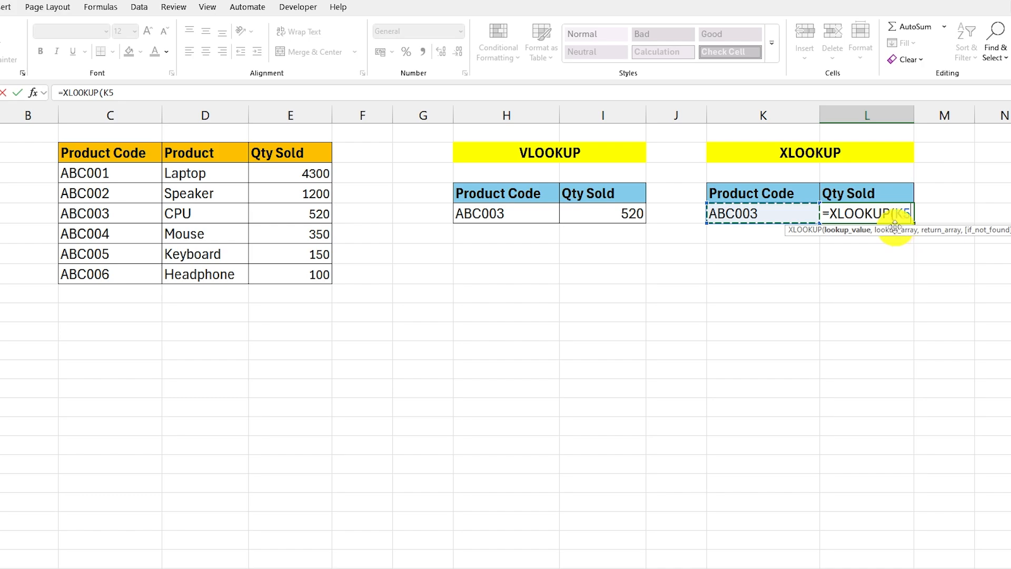
{"action": "type", "text": ","}
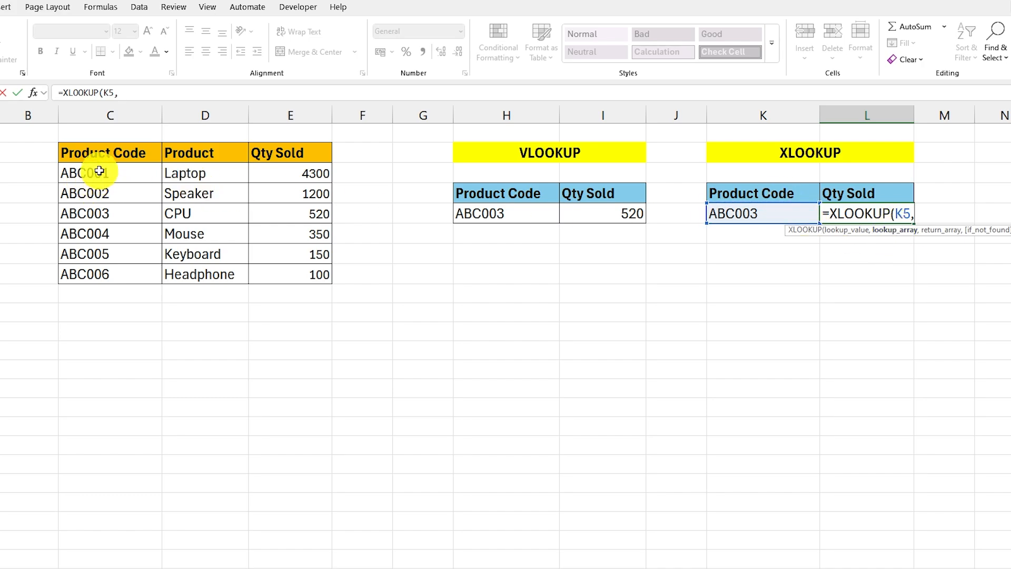
{"action": "left_click_drag", "start_coordinate": [99, 171], "coordinate": [104, 272]}
{"action": "type", "text": ","}
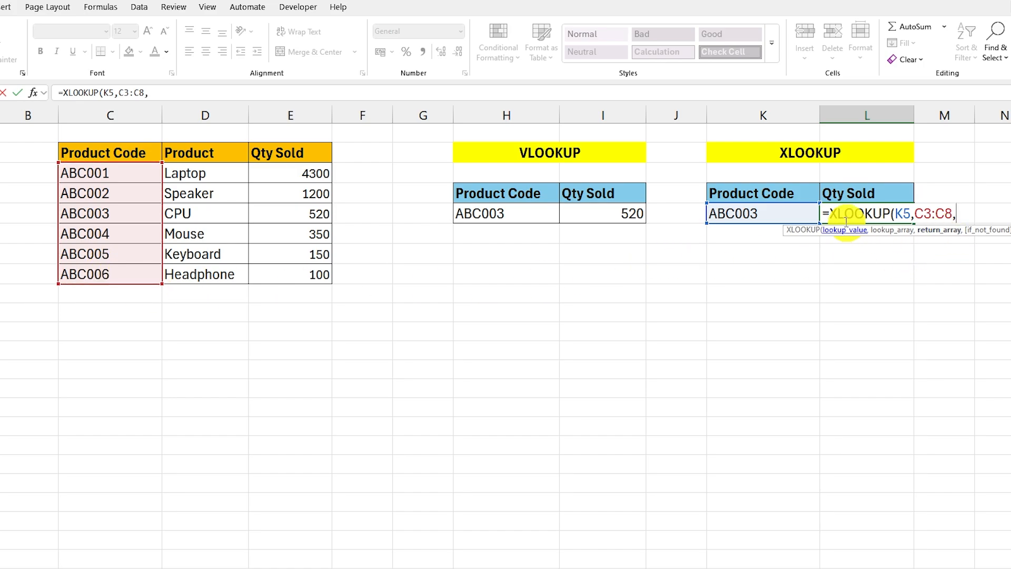
{"action": "left_click_drag", "start_coordinate": [287, 168], "coordinate": [289, 279]}
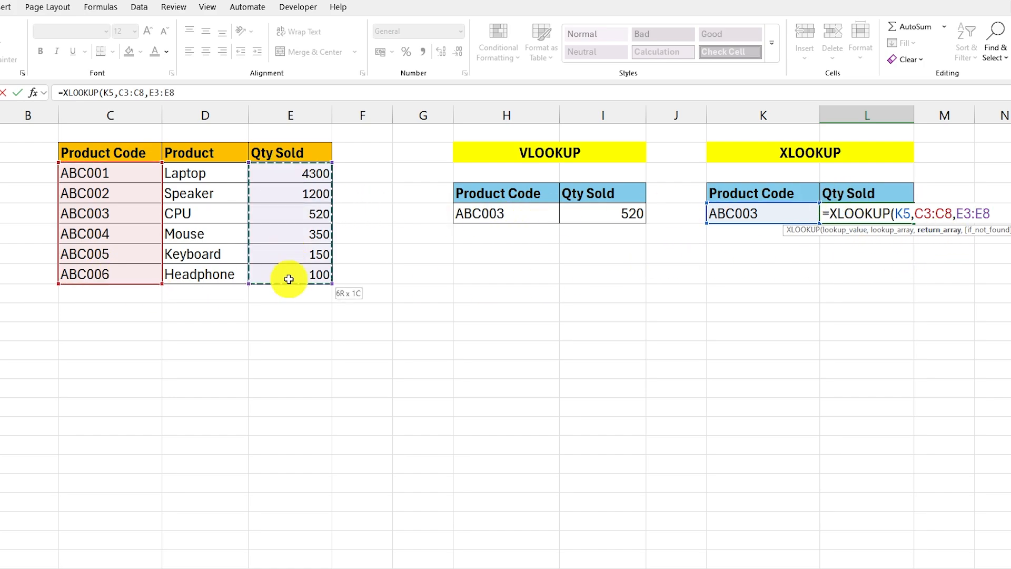
{"action": "type", "text": ")"}
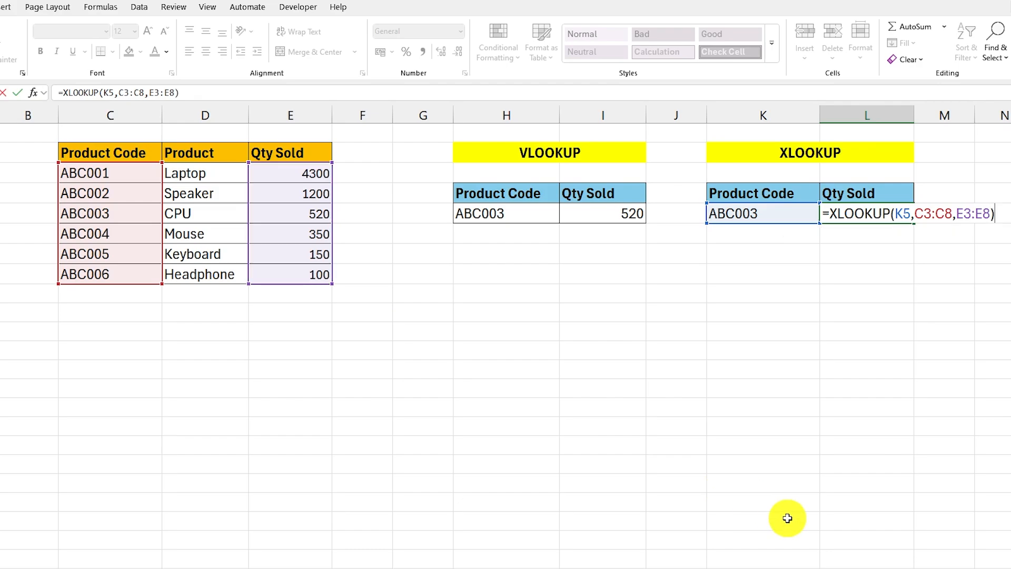
{"action": "key", "text": "Return"}
{"action": "left_click", "coordinate": [605, 214]}
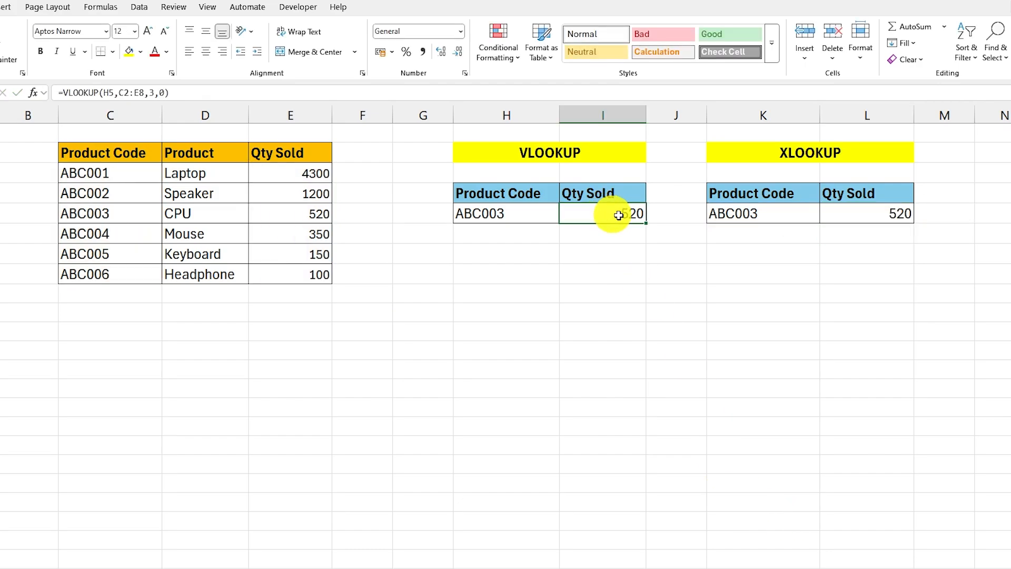
{"action": "left_click", "coordinate": [872, 207]}
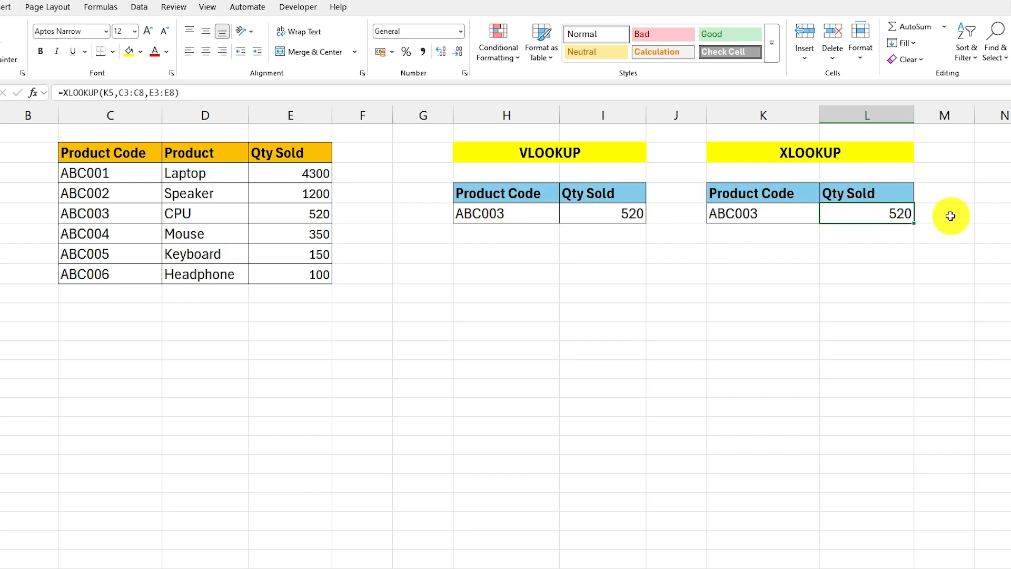
Change the product codes in H5 and K5 to ABC004 for both the VLOOKUP and XLOOKUP examples
{"action": "left_click", "coordinate": [493, 213]}
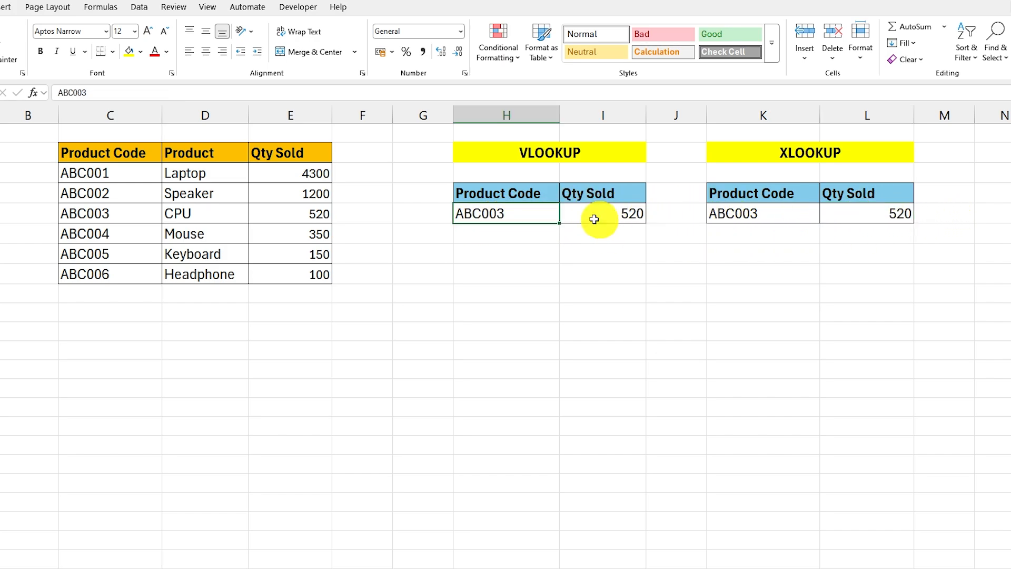
{"action": "double_click", "coordinate": [512, 212]}
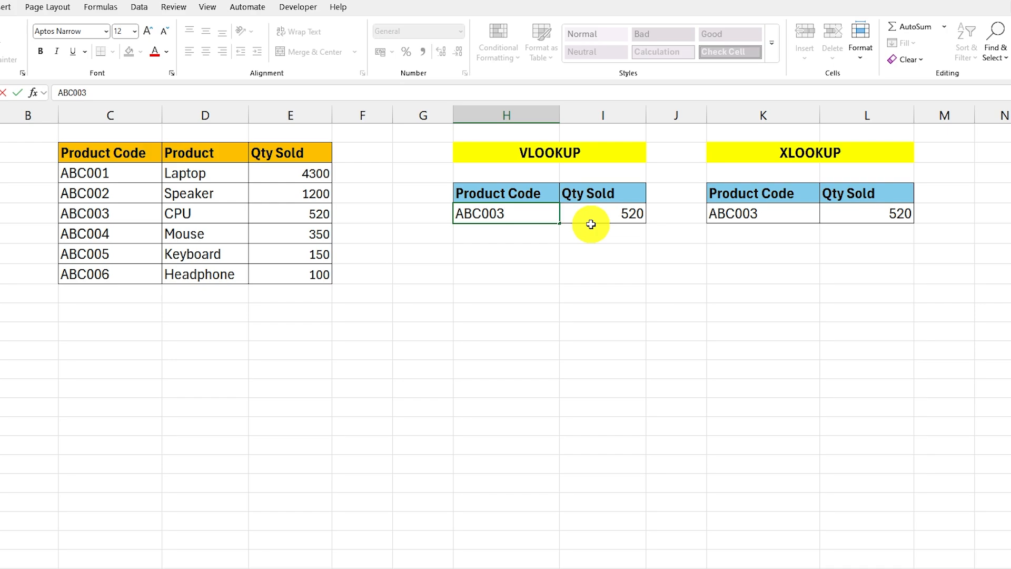
{"action": "type", "text": "4"}
{"action": "key", "text": "Return"}
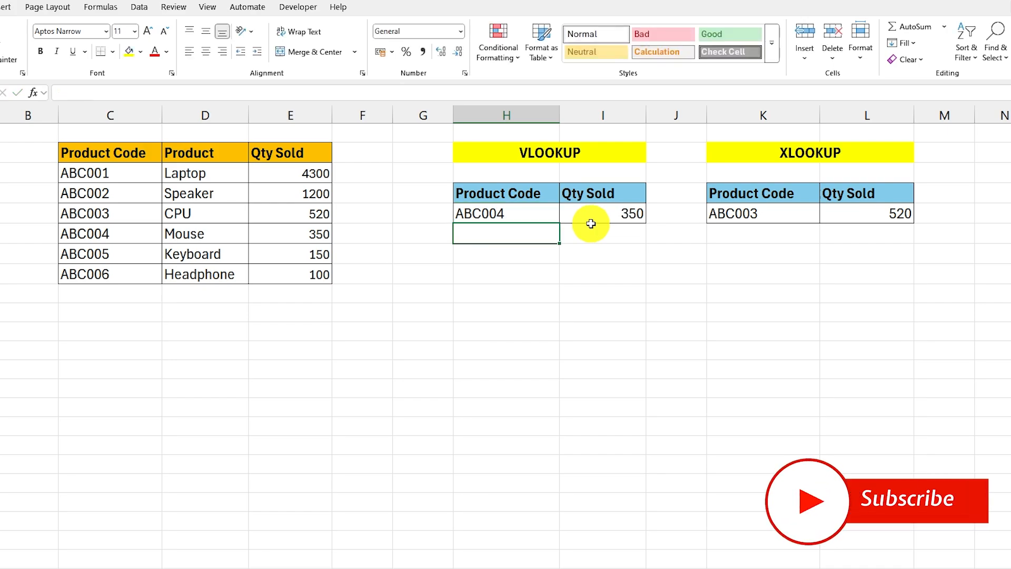
{"action": "left_click", "coordinate": [784, 209]}
{"action": "double_click", "coordinate": [785, 209]}
{"action": "key", "text": "BackSpace"}
{"action": "type", "text": "4"}
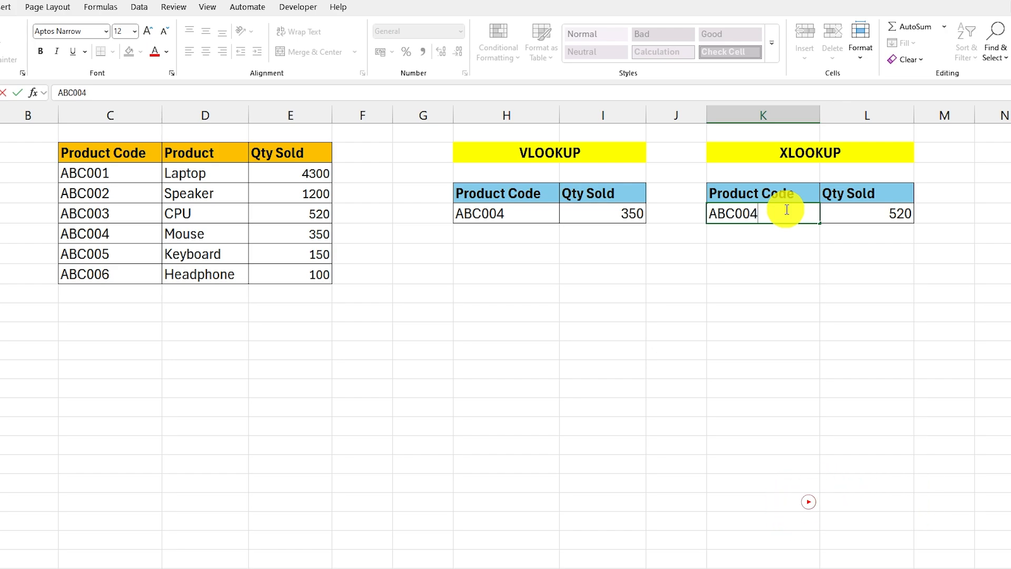
{"action": "key", "text": "Return"}
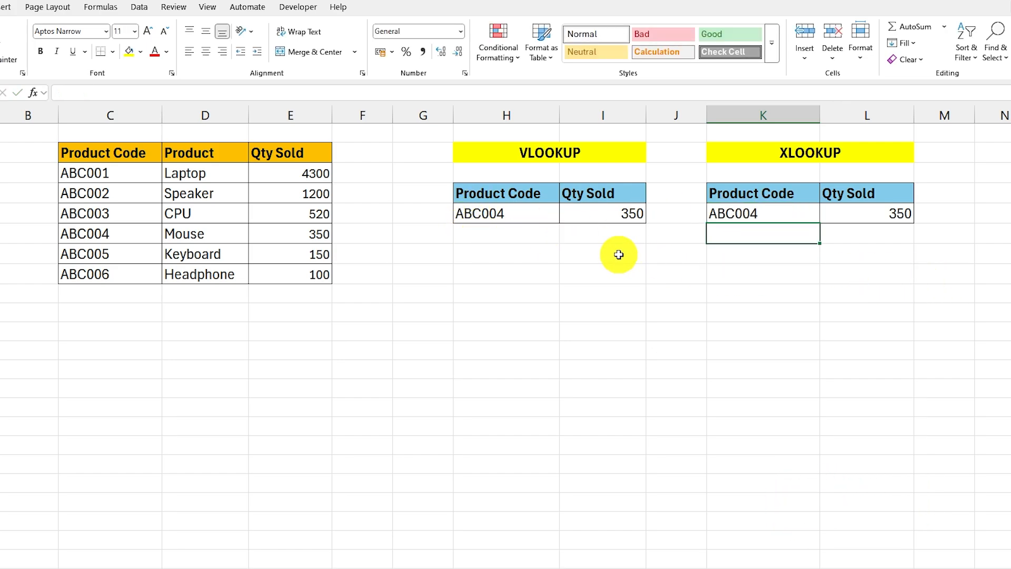
{"action": "left_click", "coordinate": [530, 198]}
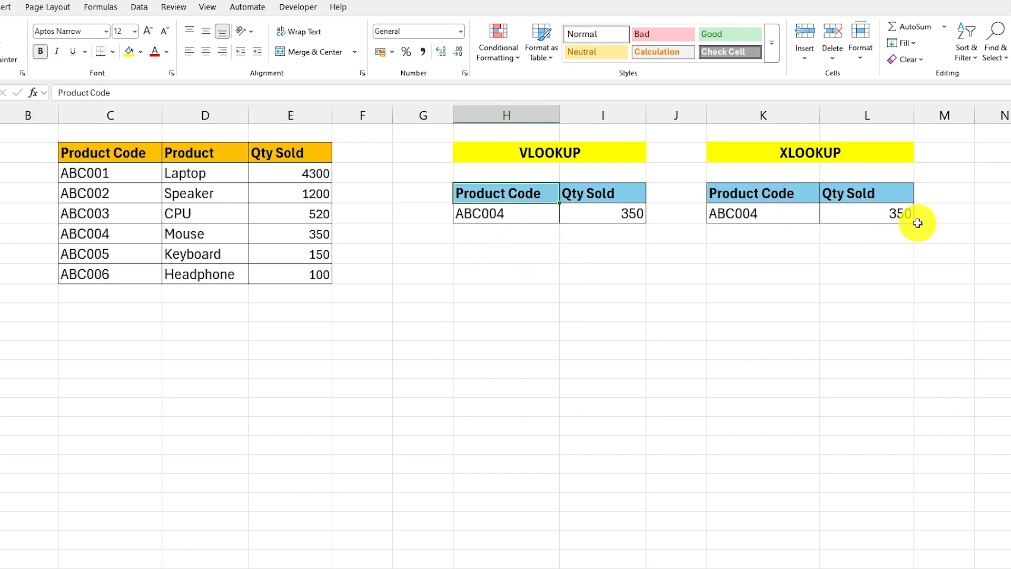
{"action": "left_click", "coordinate": [551, 221]}
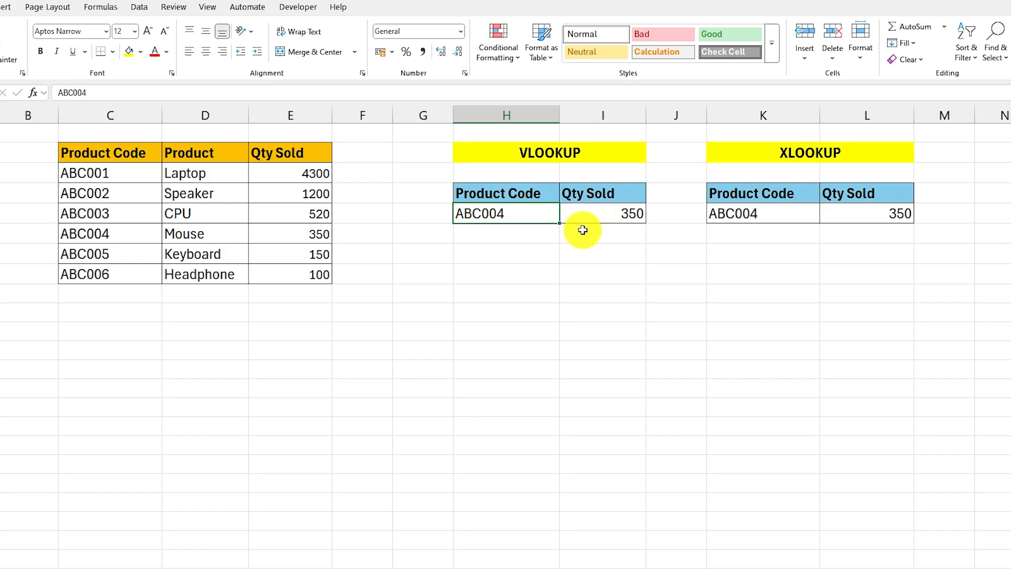
Insert a blank column between the Product Code and Product columns and inspect the VLOOKUP formula in J5
{"action": "right_click", "coordinate": [214, 115]}
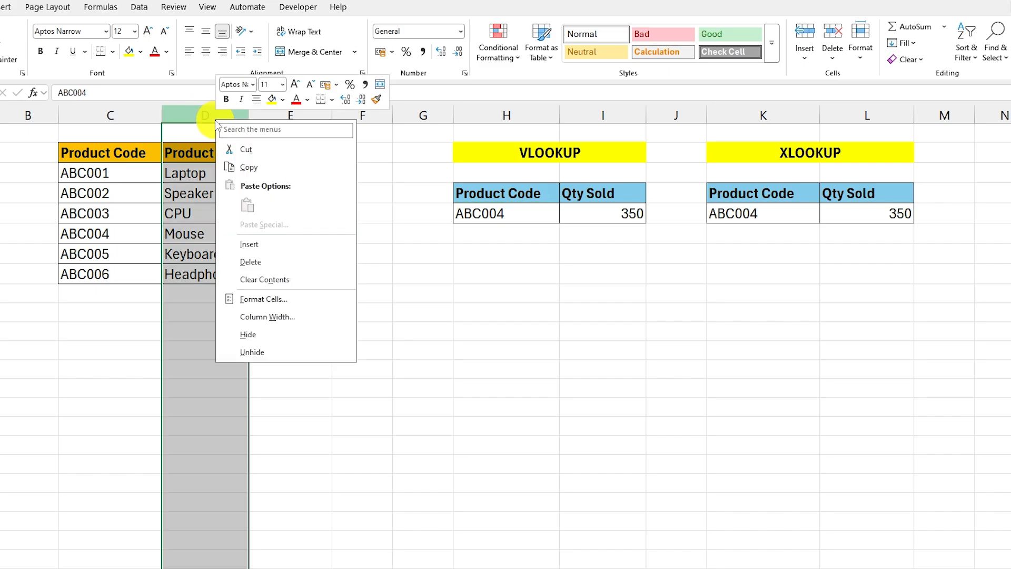
{"action": "left_click", "coordinate": [256, 246]}
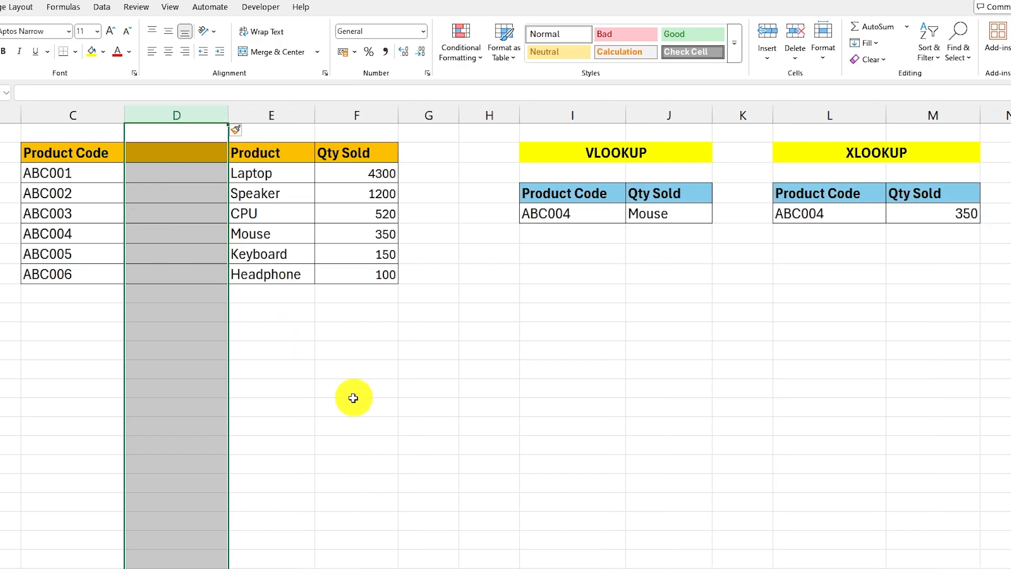
{"action": "left_click", "coordinate": [317, 336]}
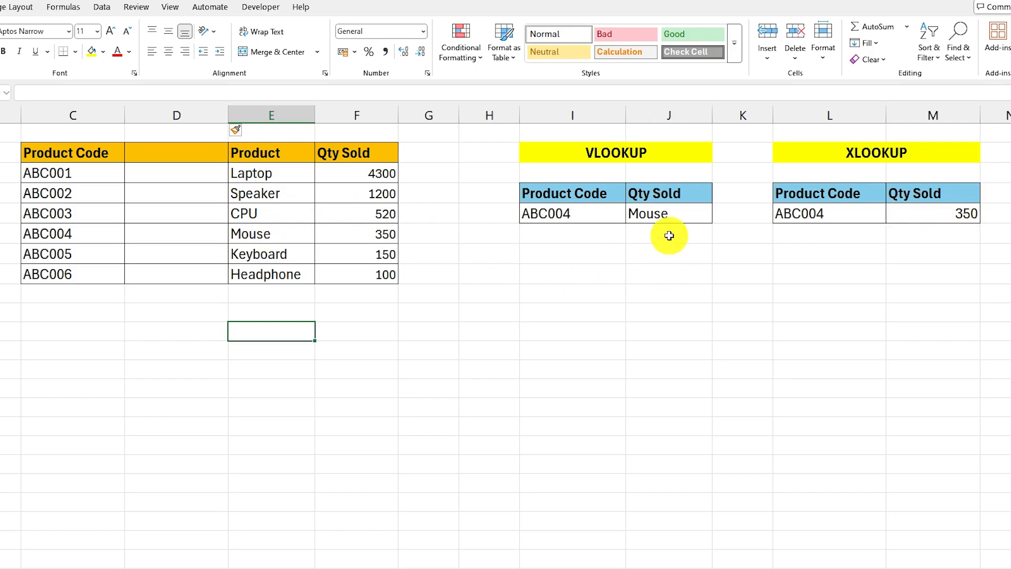
{"action": "double_click", "coordinate": [663, 212]}
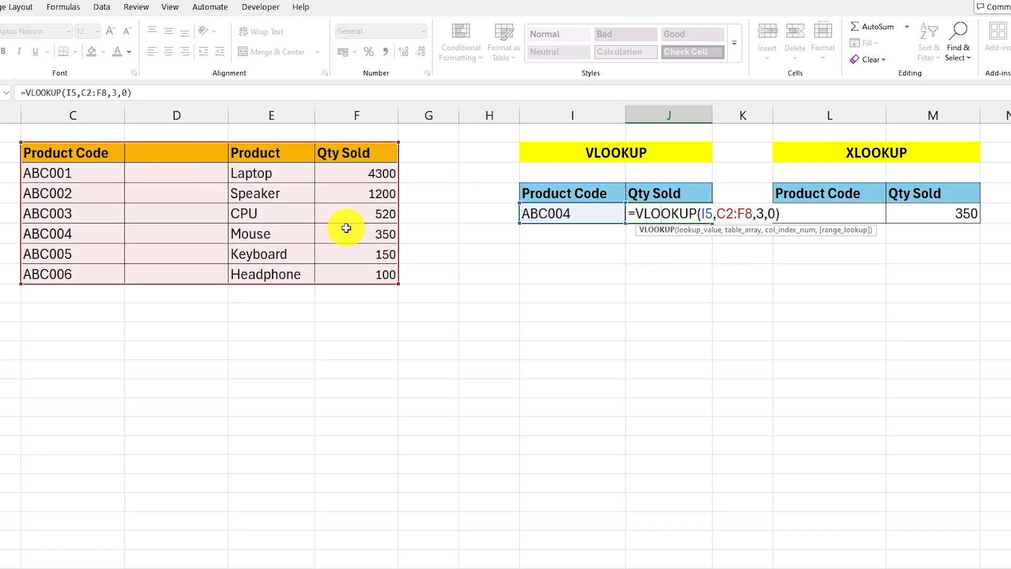
{"action": "key", "text": "Escape"}
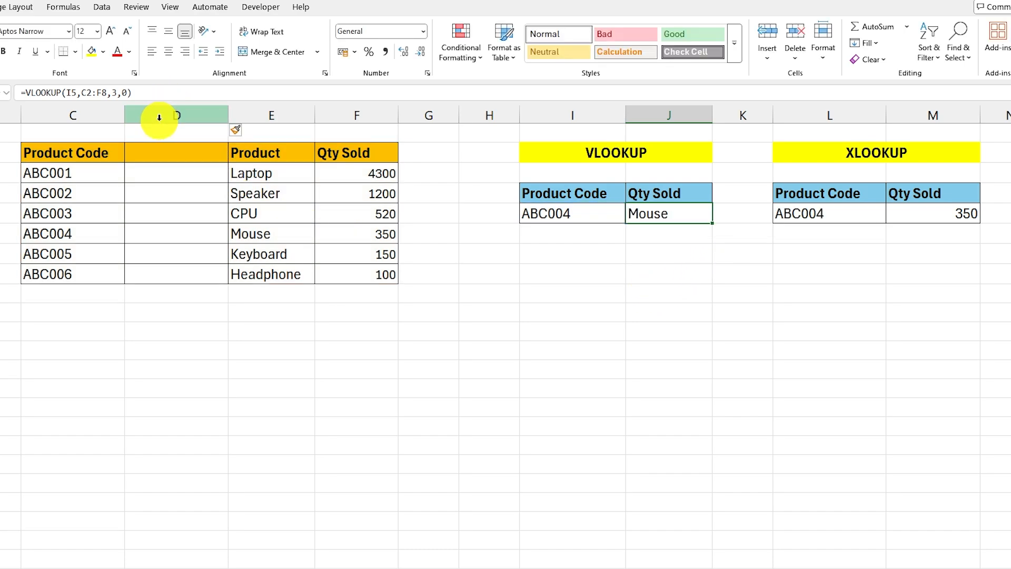
Insert a second blank column after Product Code to test the VLOOKUP formula in K5, and remove that extra column
{"action": "right_click", "coordinate": [156, 117]}
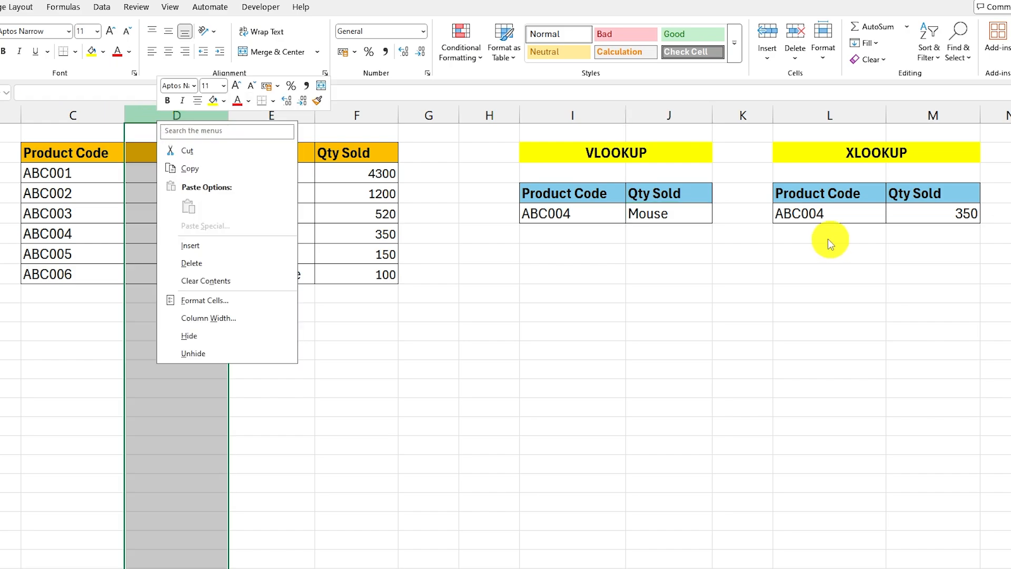
{"action": "left_click", "coordinate": [190, 245]}
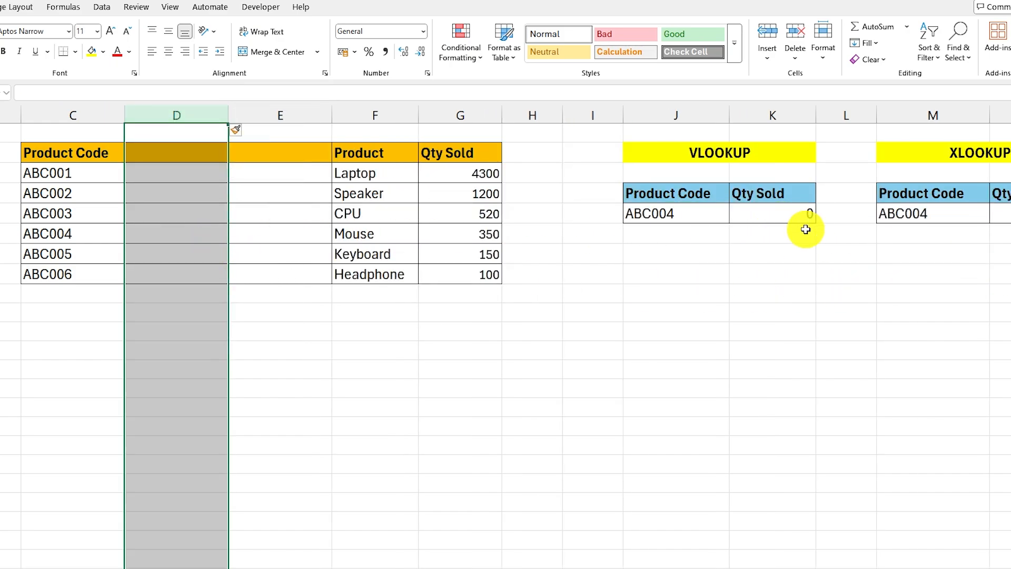
{"action": "double_click", "coordinate": [748, 212]}
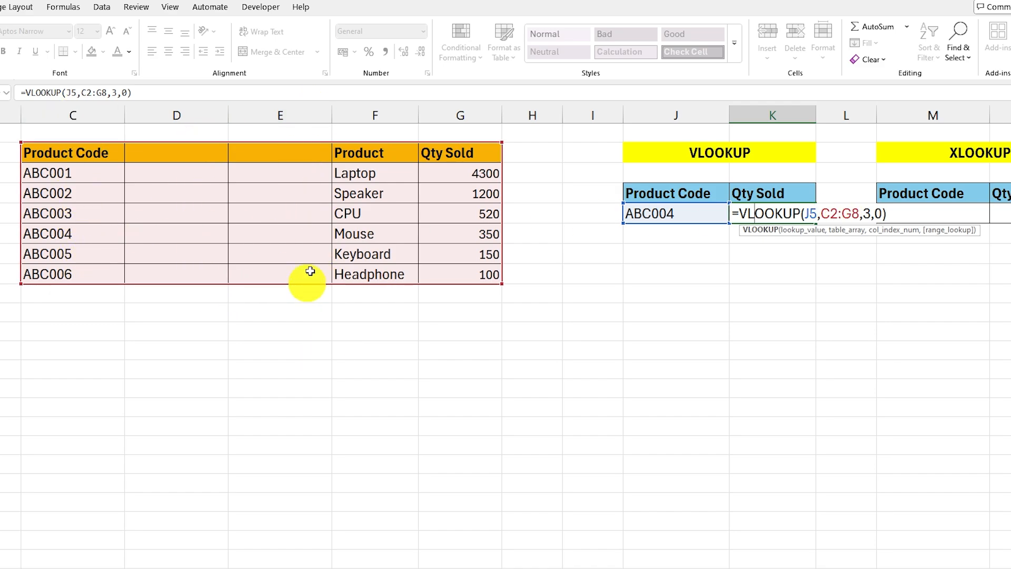
{"action": "key", "text": "ctrl+Return"}
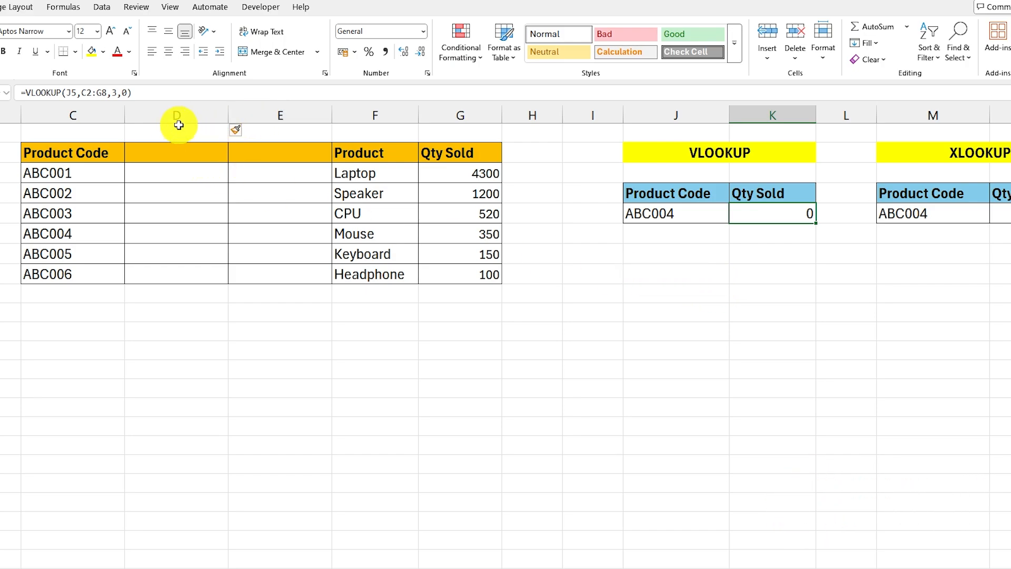
{"action": "right_click", "coordinate": [174, 114]}
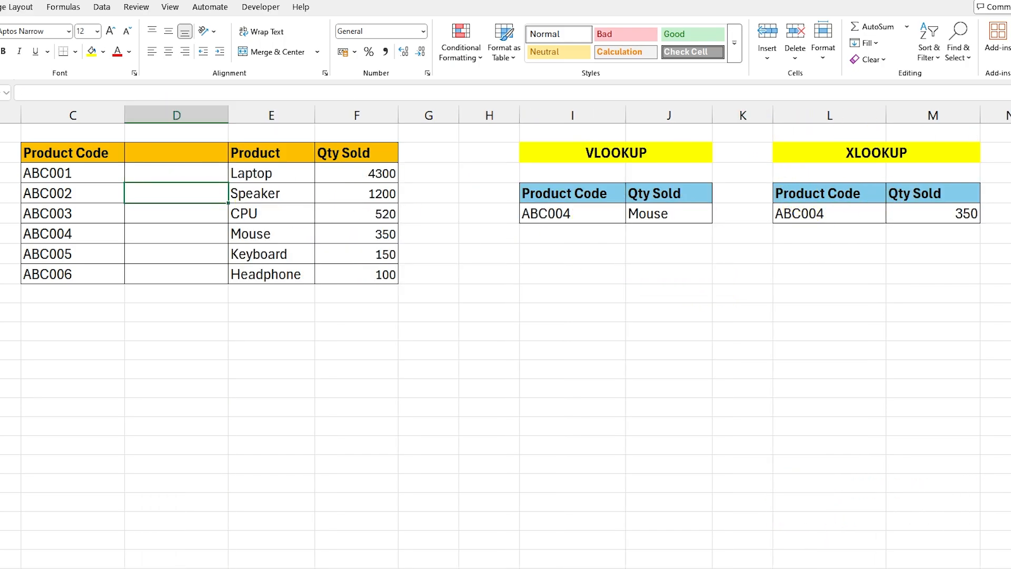
Inspect the lookup and return ranges of the XLOOKUP formula in M5 against the table with the inserted column
{"action": "left_click", "coordinate": [920, 217]}
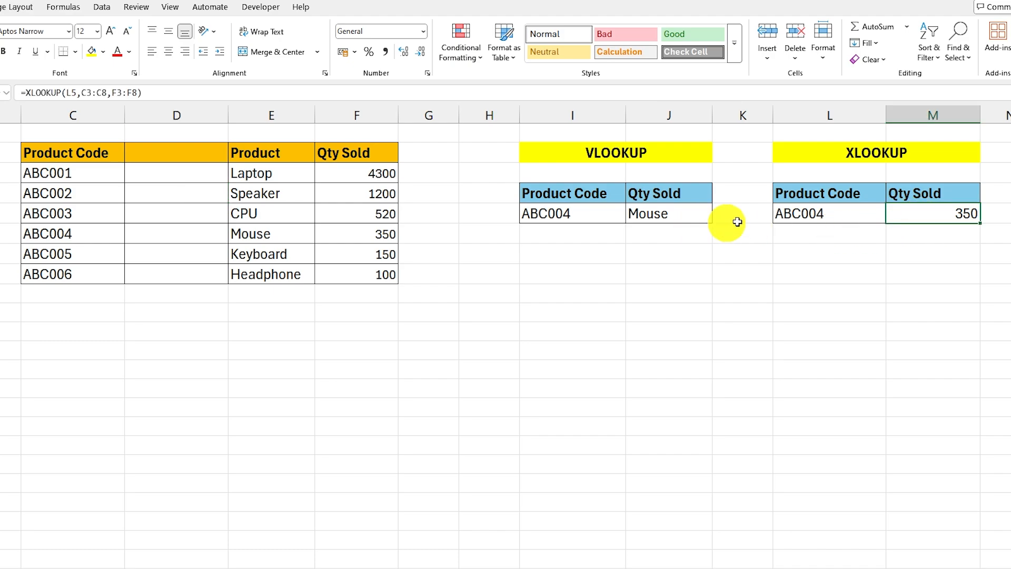
{"action": "double_click", "coordinate": [905, 214]}
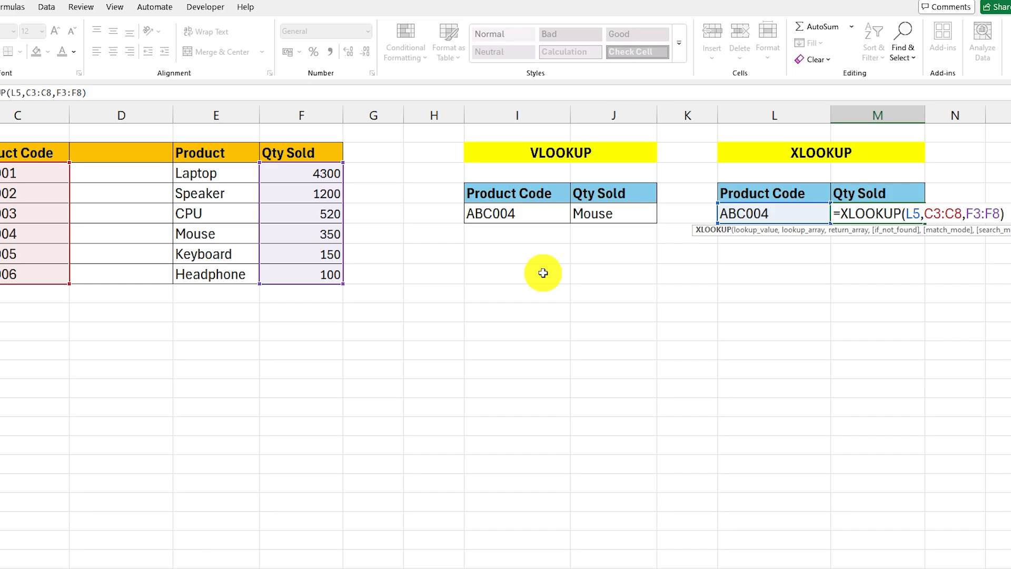
{"action": "key", "text": "Return"}
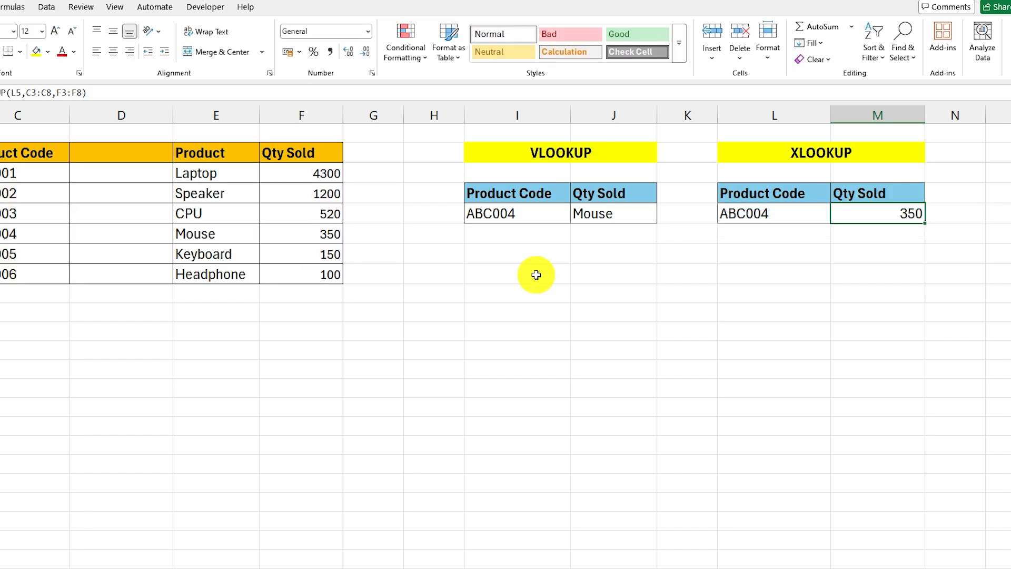